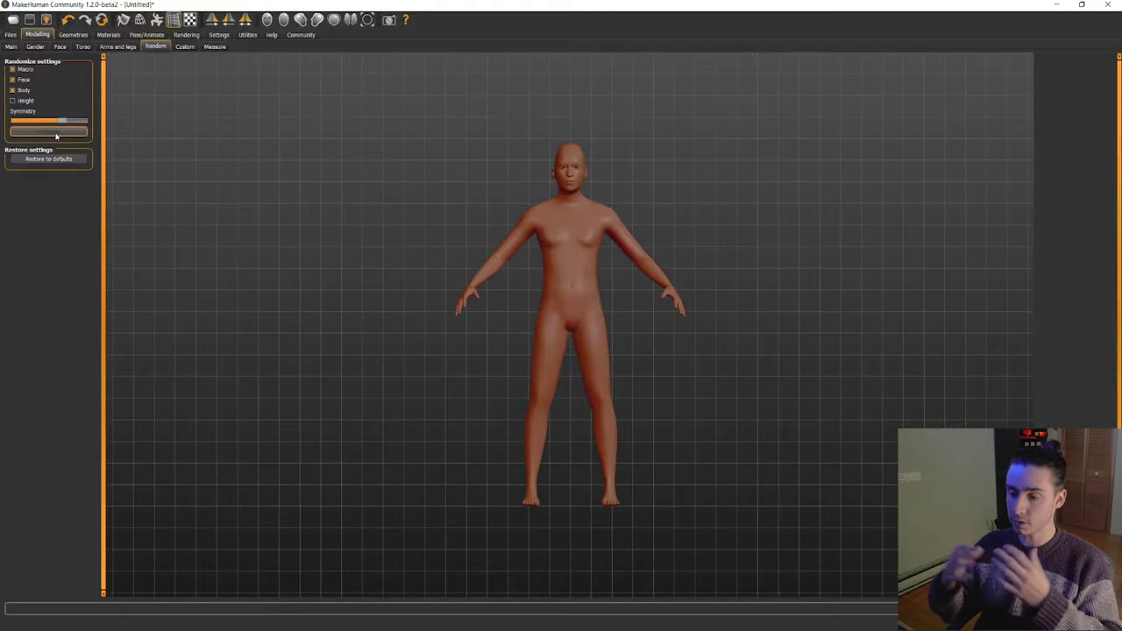
Step: Randomize the figure's macro, face and body shape sixteen times to preview variations
click(48, 132)
click(48, 131)
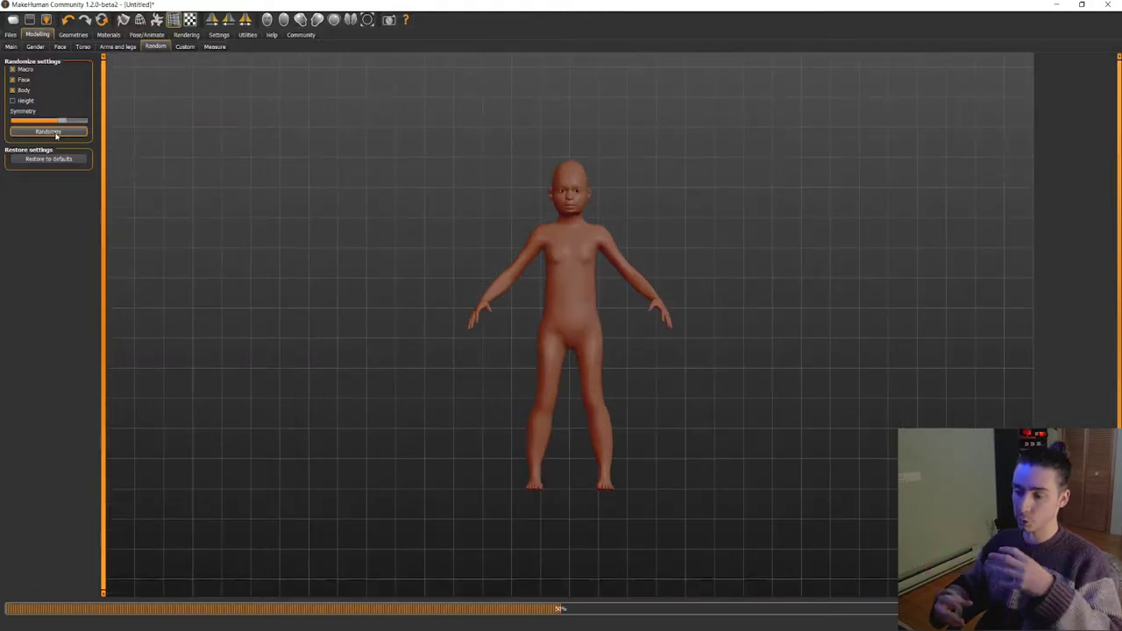
click(49, 131)
click(48, 131)
click(48, 131)
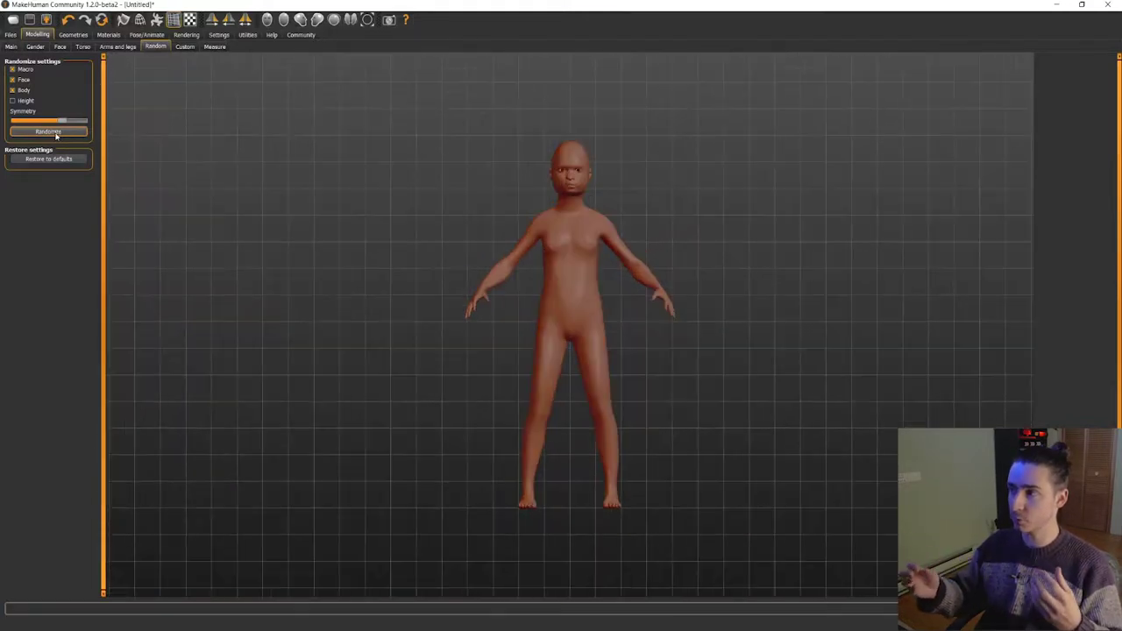
click(49, 131)
click(49, 131)
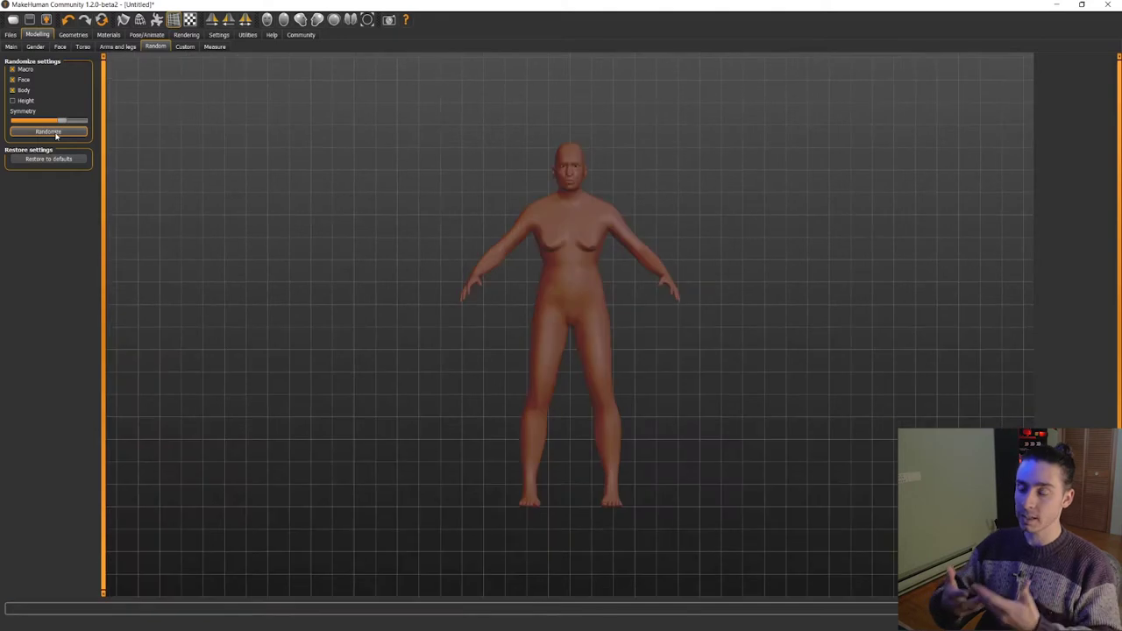
click(49, 132)
click(55, 132)
click(55, 133)
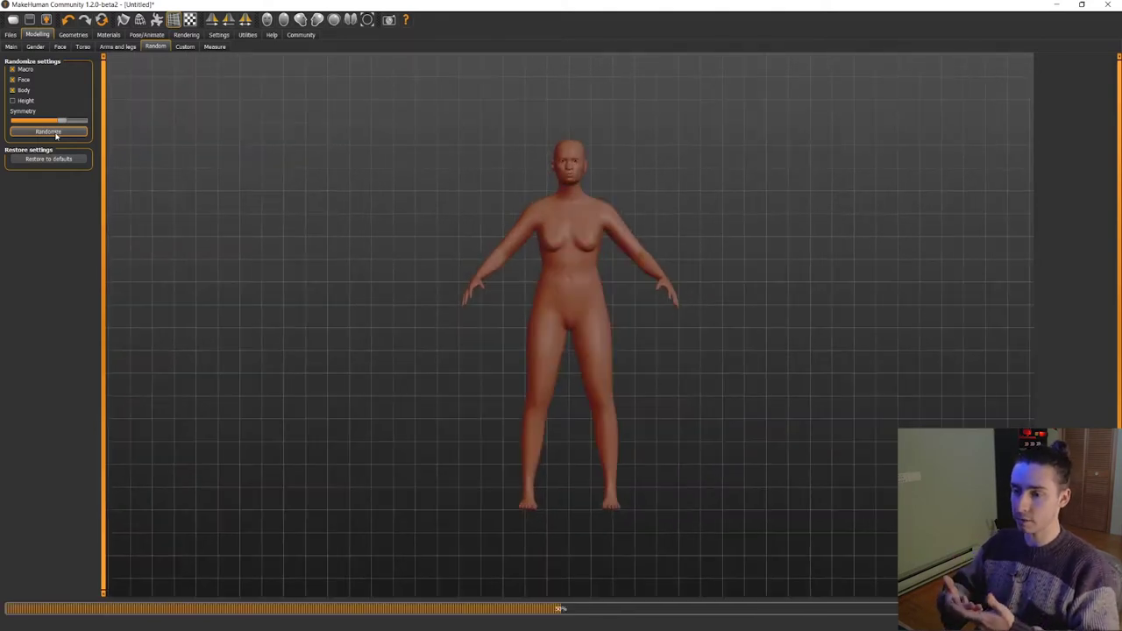
click(55, 133)
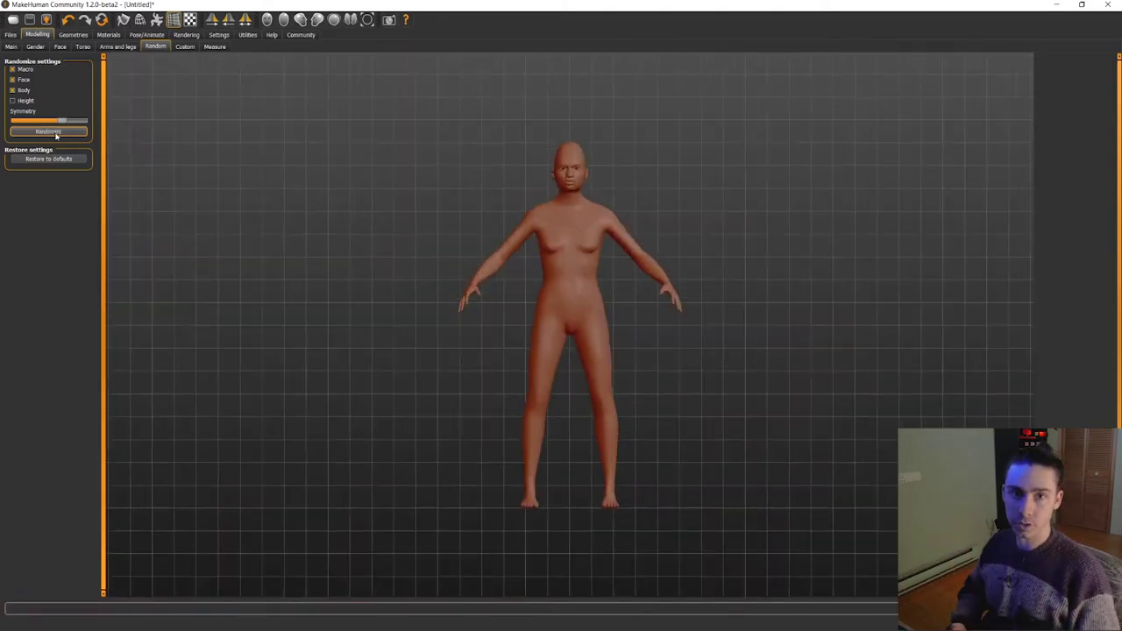
click(55, 132)
click(56, 132)
click(56, 132)
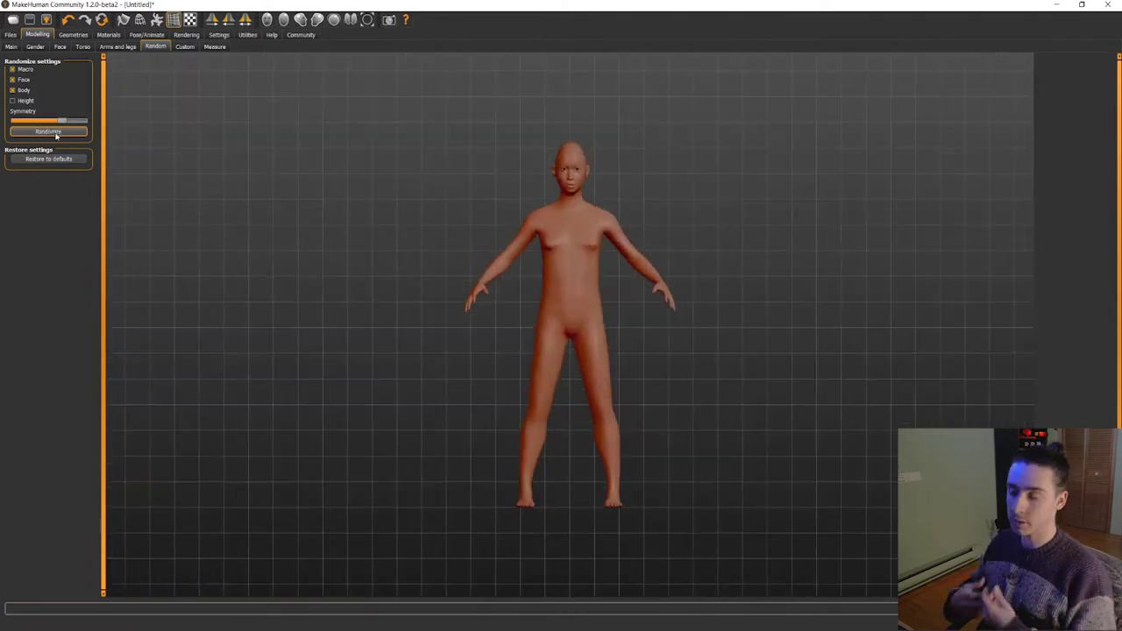
click(56, 132)
click(55, 133)
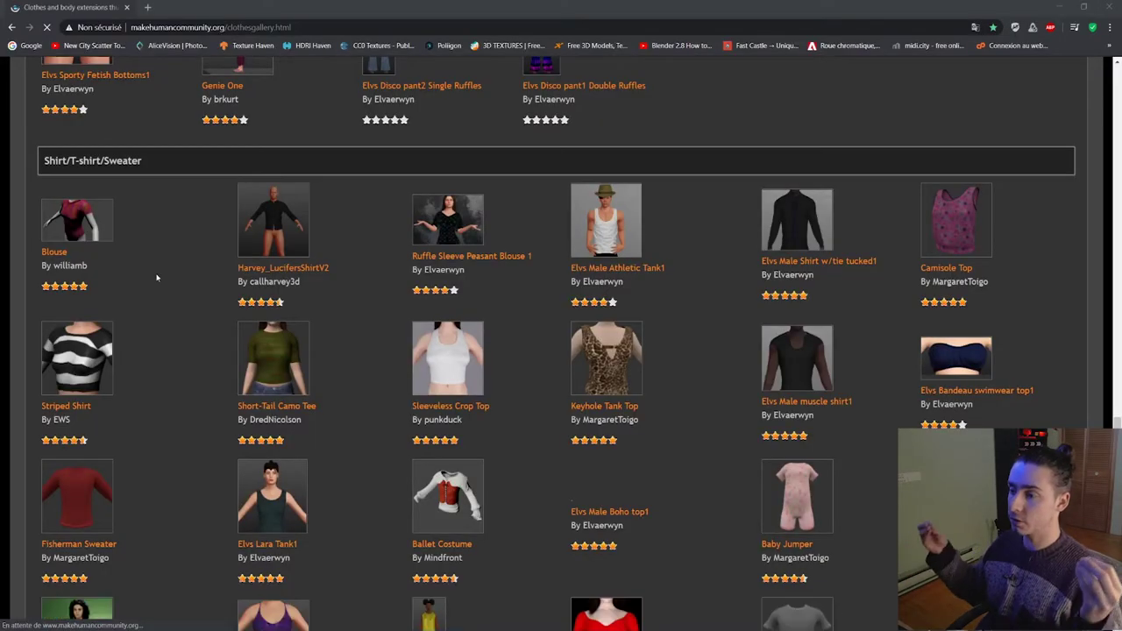
Step: Scroll through the Shirt/T-shirt/Sweater listings in the community clothes gallery
scroll(157, 278, down, 3)
scroll(157, 278, down, 2)
scroll(157, 278, down, 2)
scroll(157, 278, up, 1)
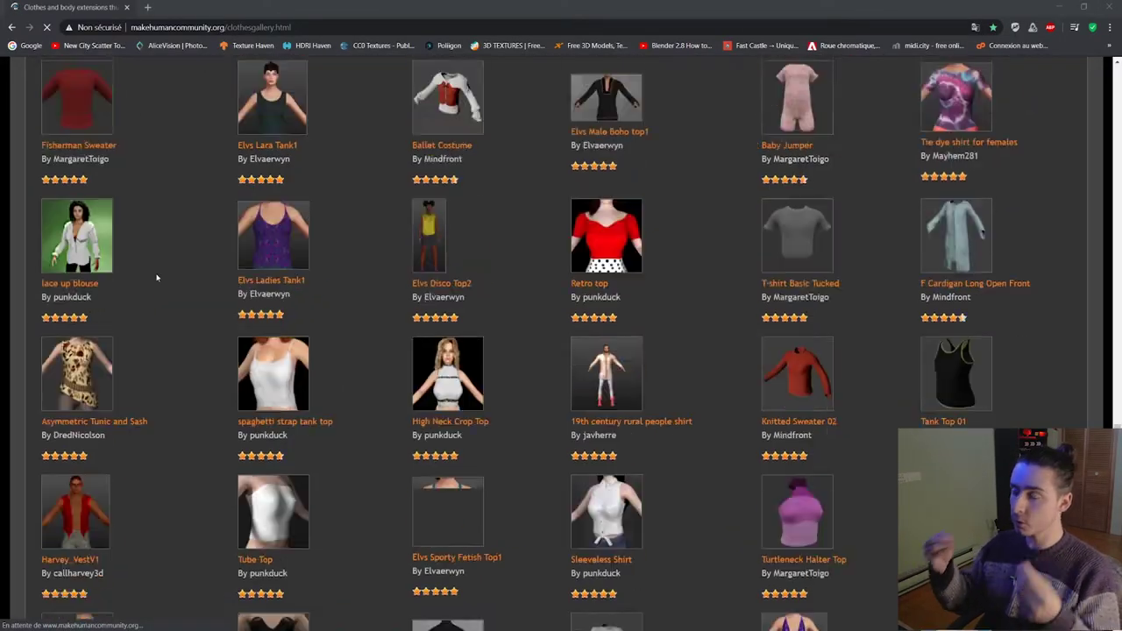
scroll(157, 278, up, 3)
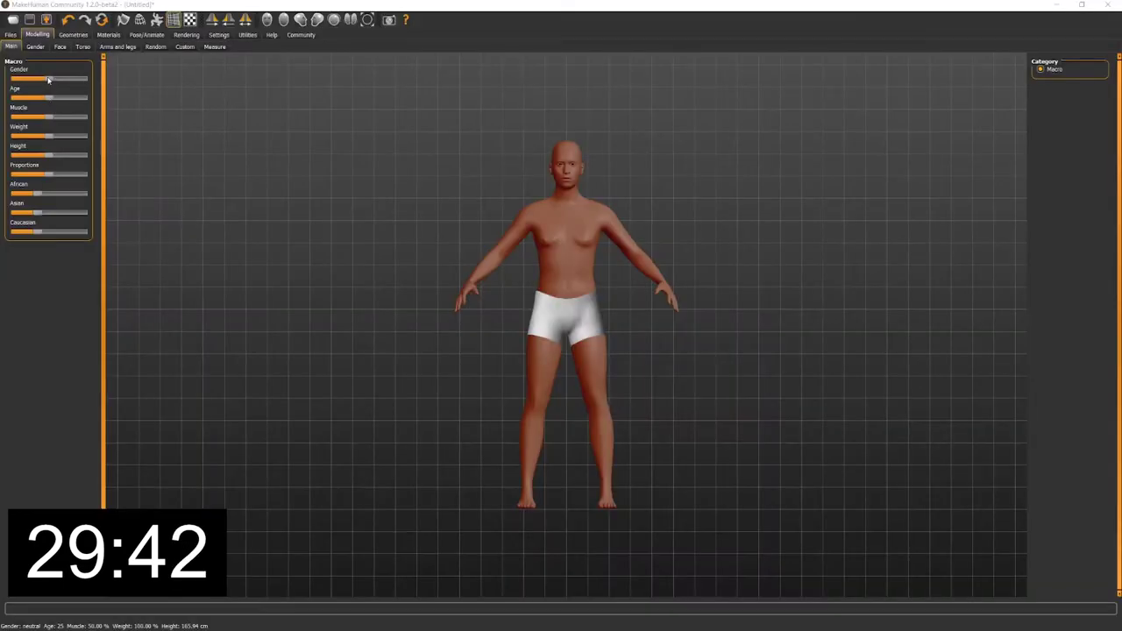
Step: Make the figure female, about 26 years old, with weight settled near 92.6%
drag(48, 80, 13, 79)
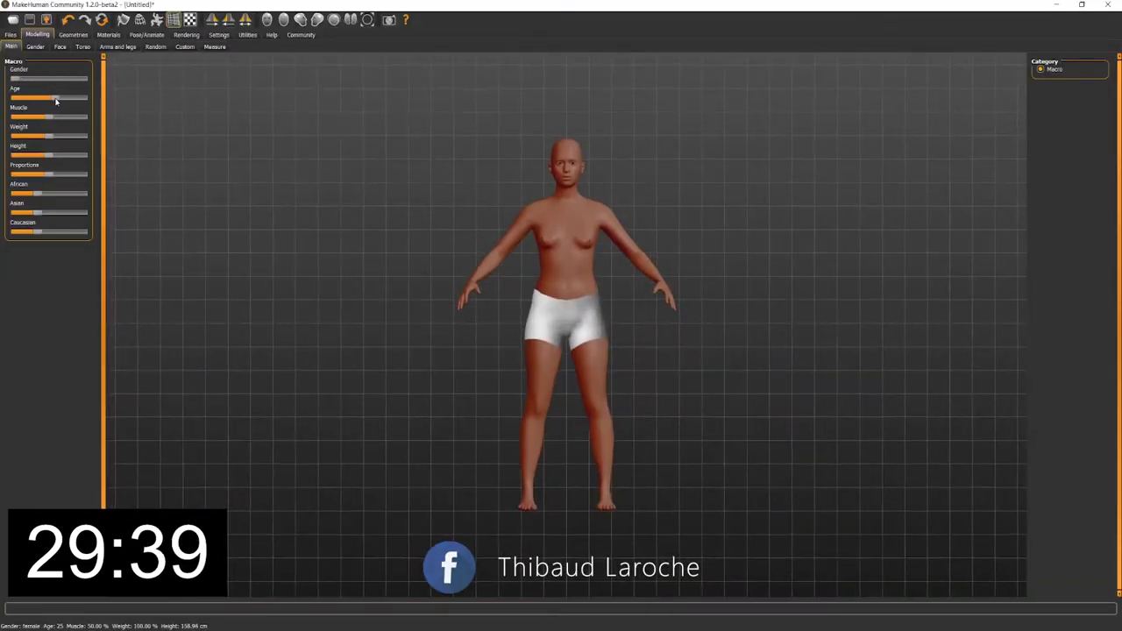
drag(49, 98, 59, 98)
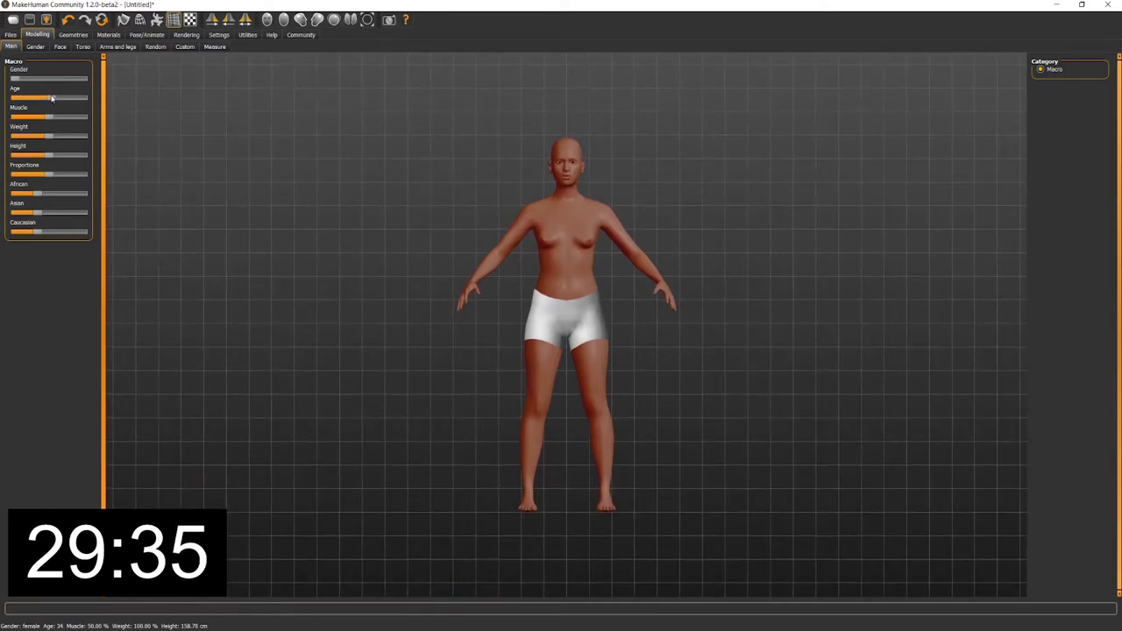
drag(54, 99, 63, 117)
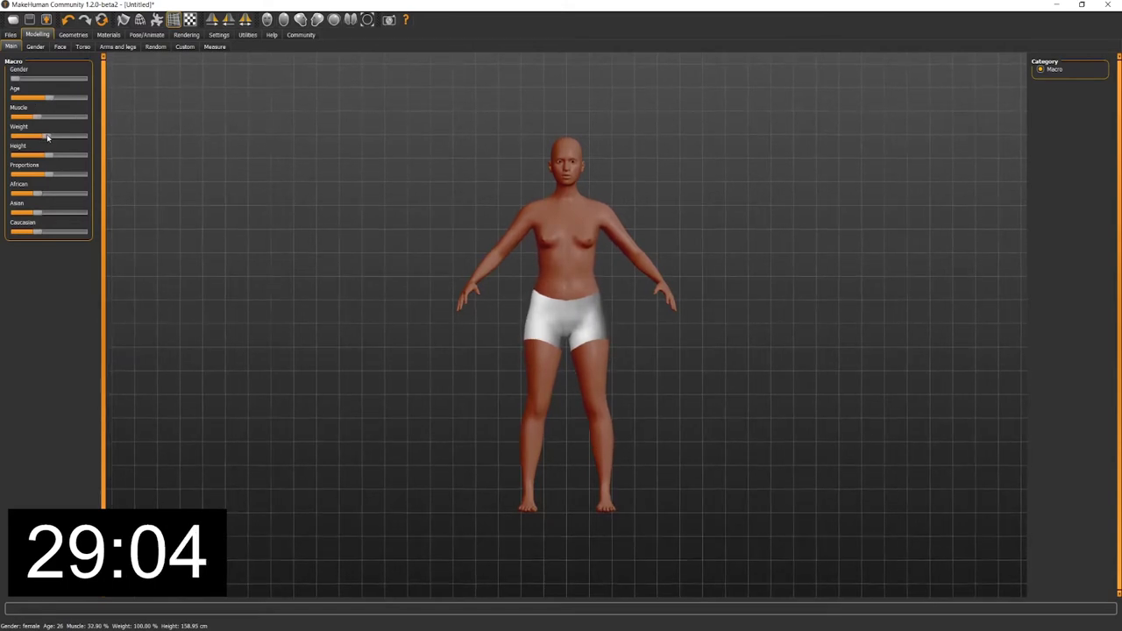
drag(51, 136, 40, 135)
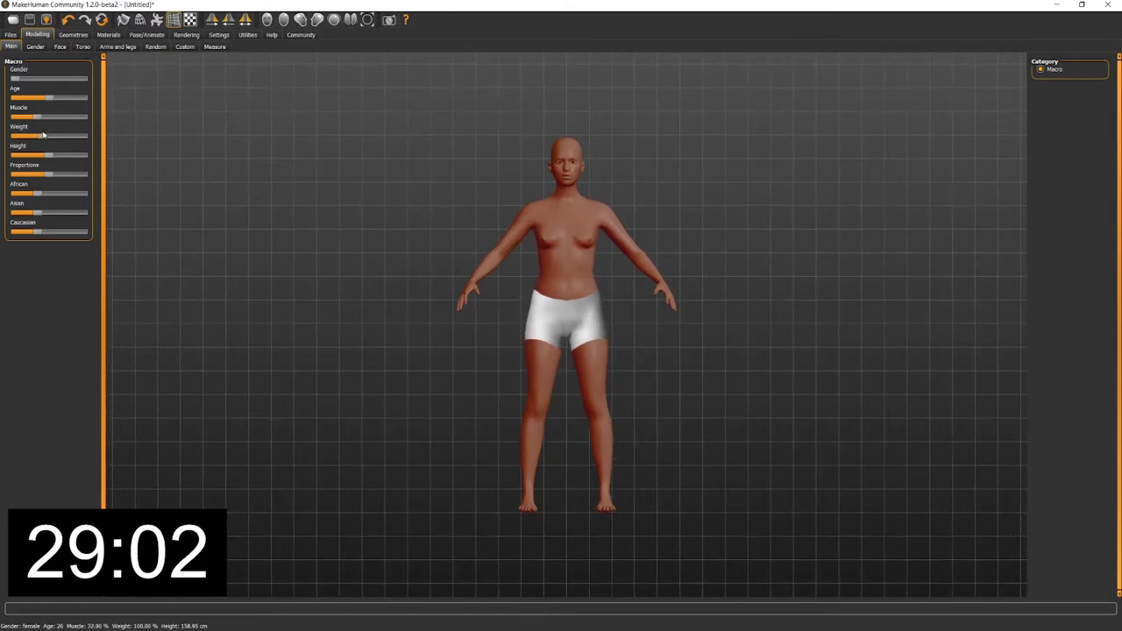
click(44, 133)
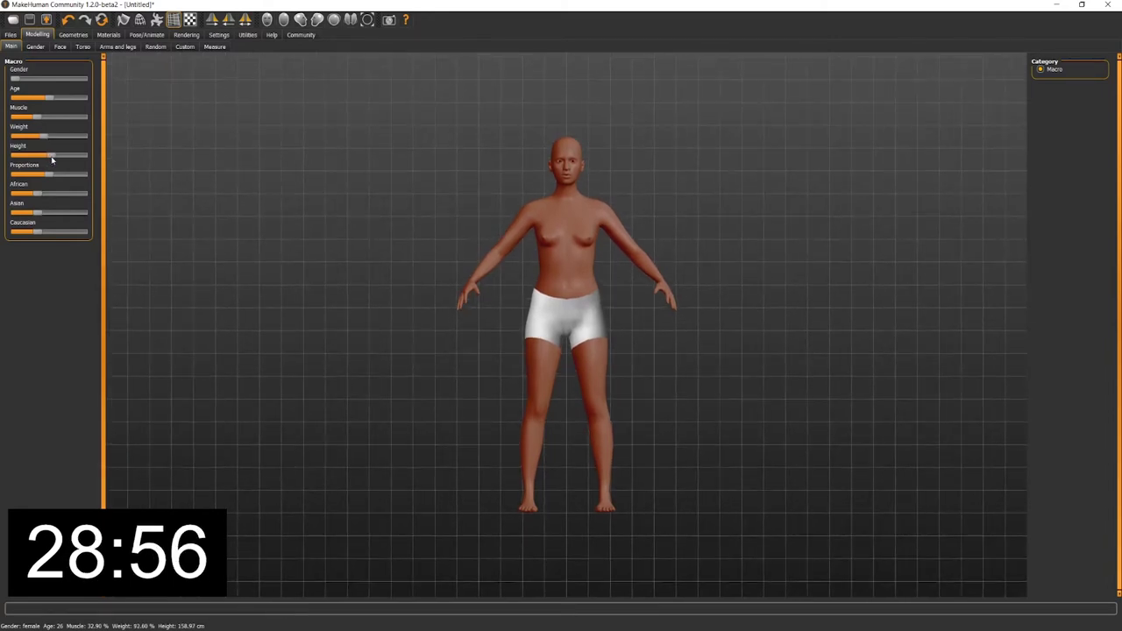
Step: Blend the ethnicity from African, Asian and Caucasian shares, fine-tuning each slider
drag(39, 214, 86, 215)
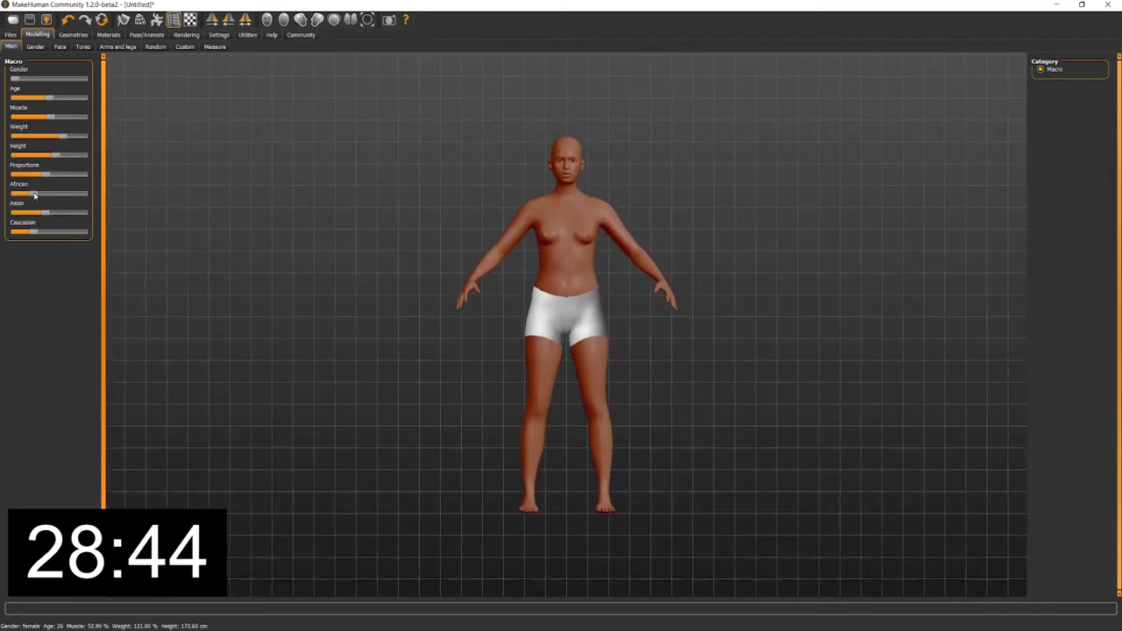
drag(35, 194, 67, 192)
drag(157, 369, 246, 375)
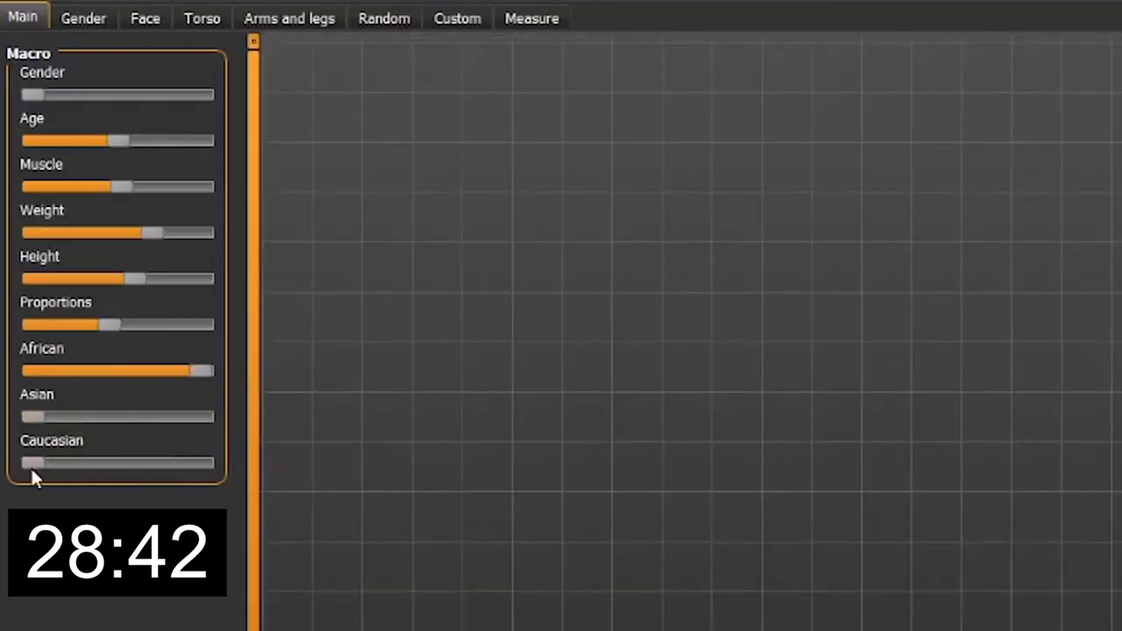
drag(32, 465, 252, 478)
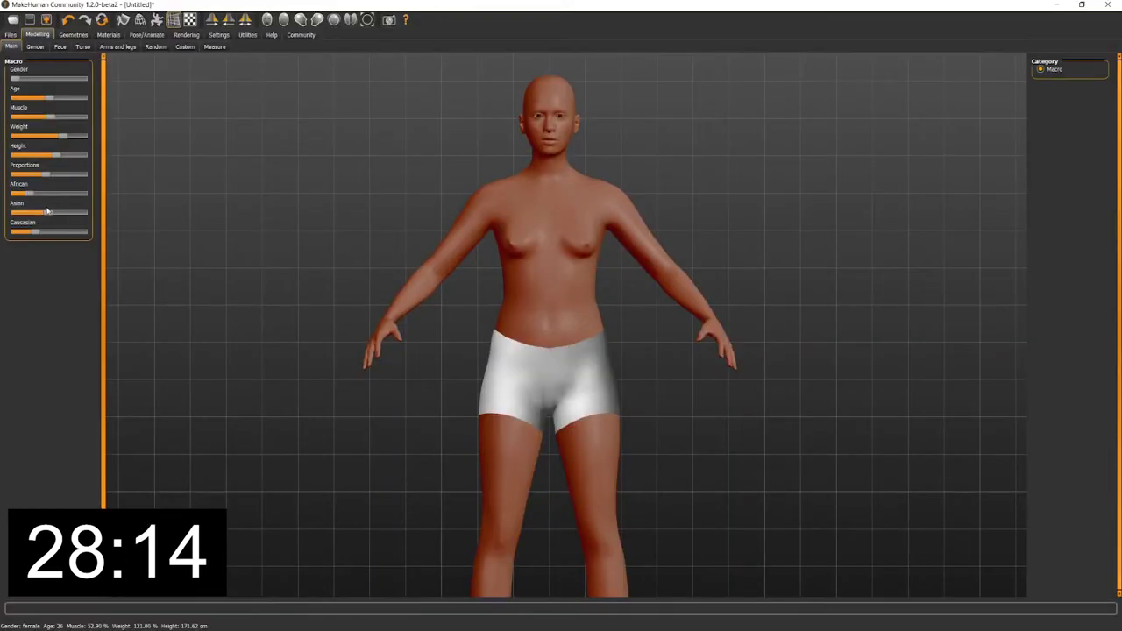
mouse_move(50, 217)
mouse_down()
mouse_move(41, 231)
mouse_move(60, 215)
mouse_up()
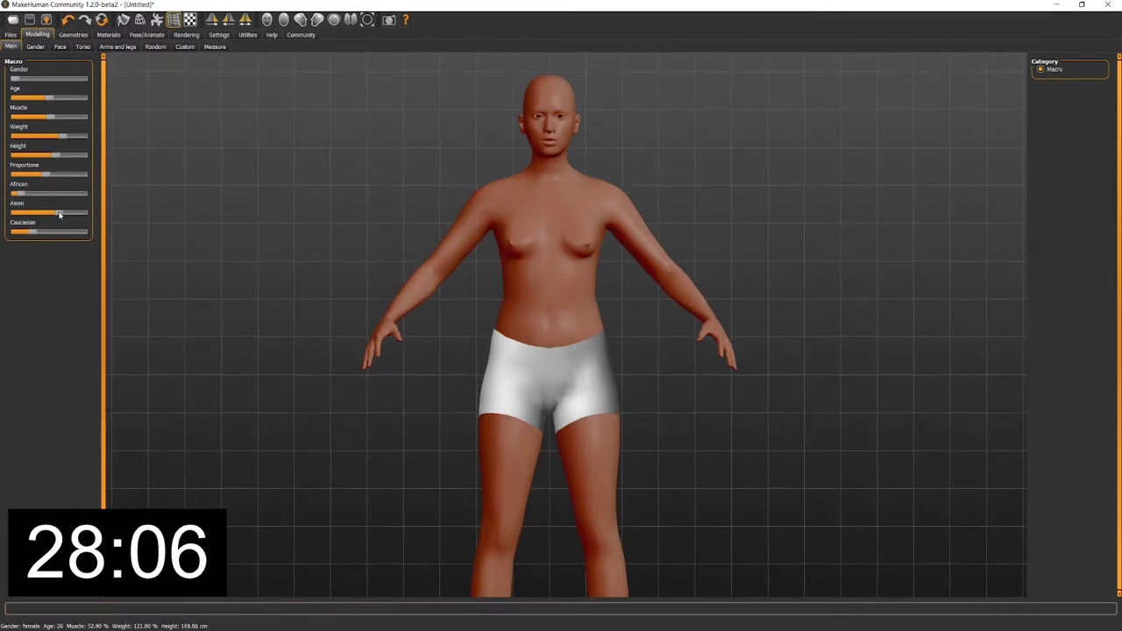
drag(36, 234, 41, 231)
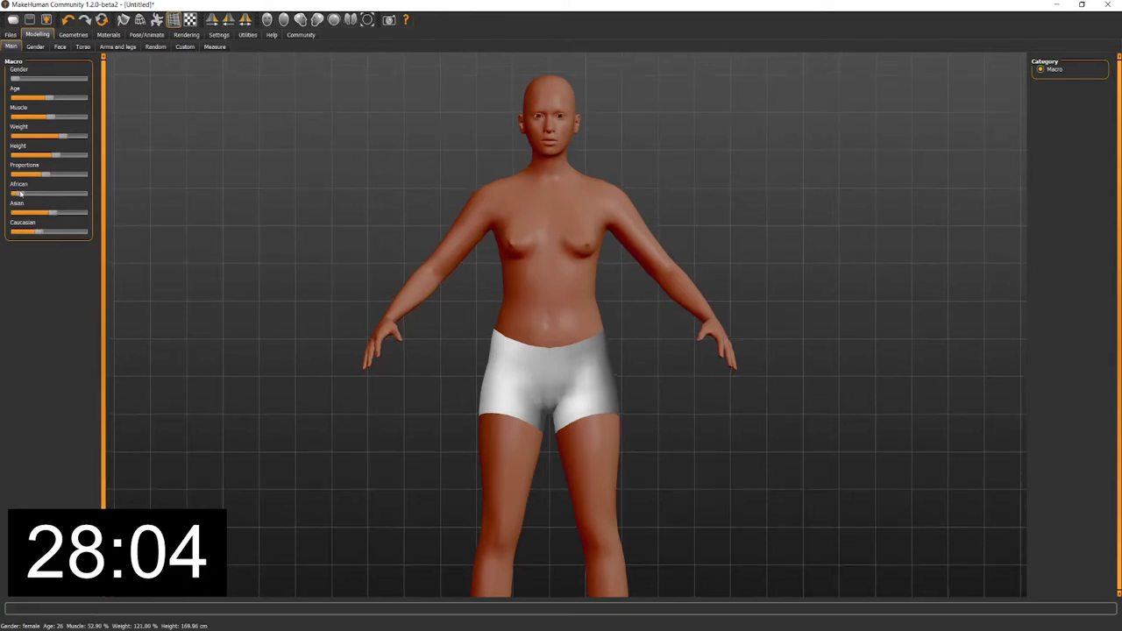
drag(22, 194, 32, 211)
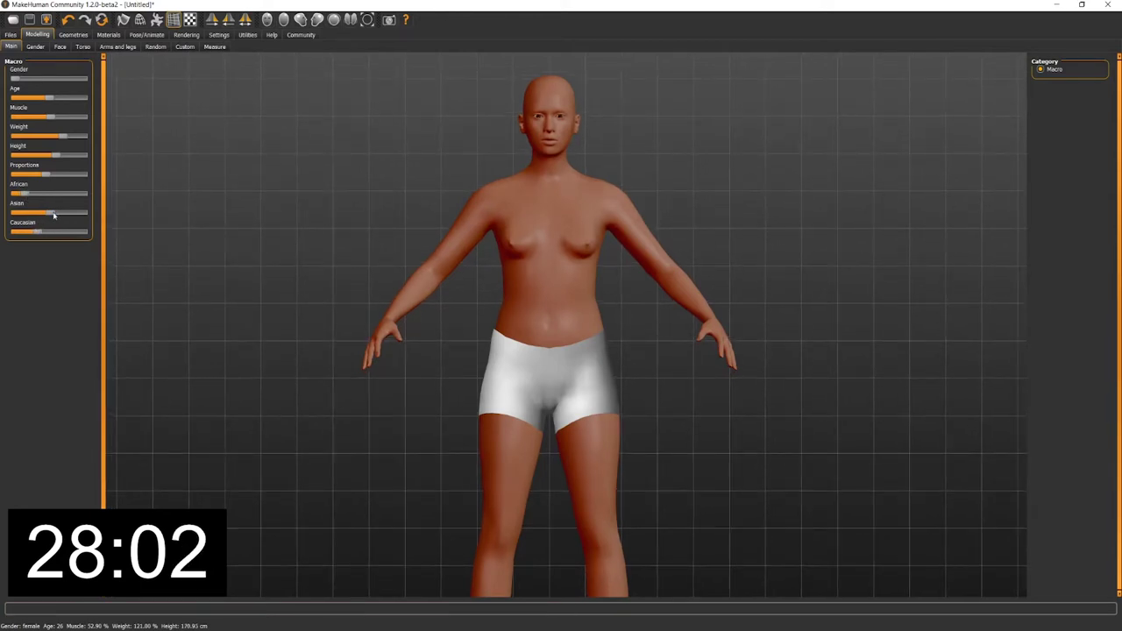
click(54, 215)
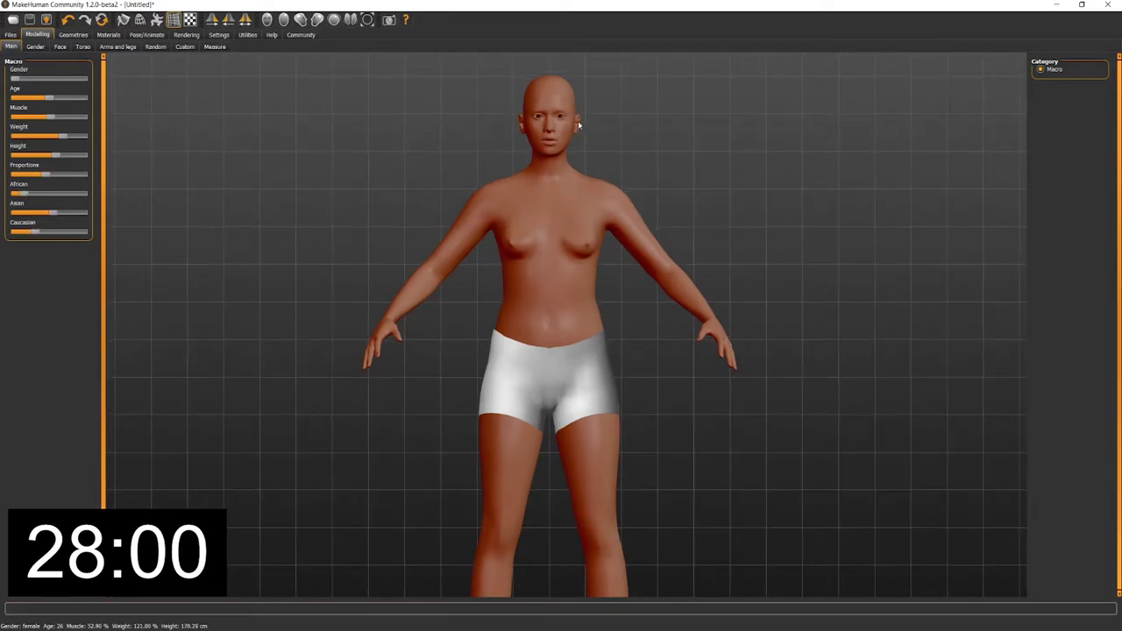
click(35, 46)
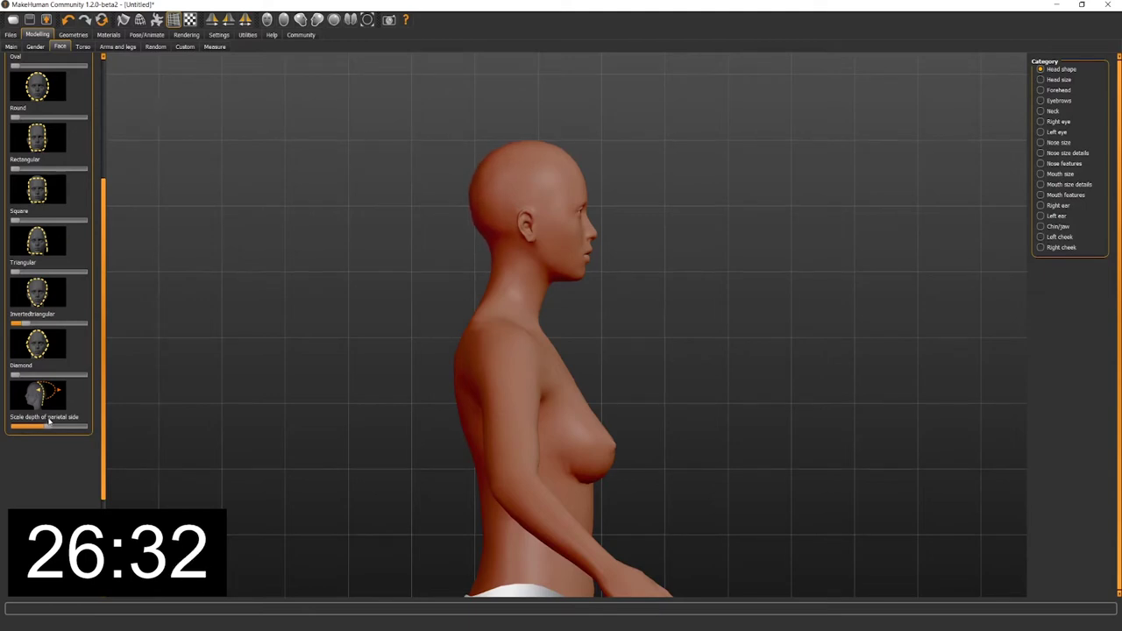
Step: Bring up the Torso shape adjustments after the head shape tweaks
click(82, 47)
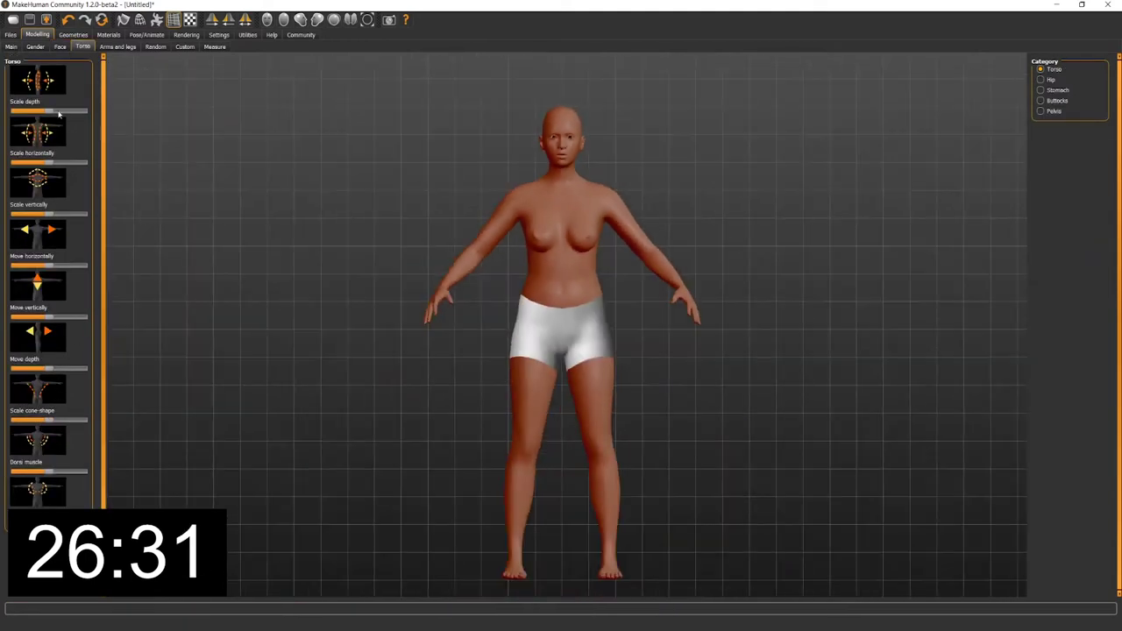
click(54, 164)
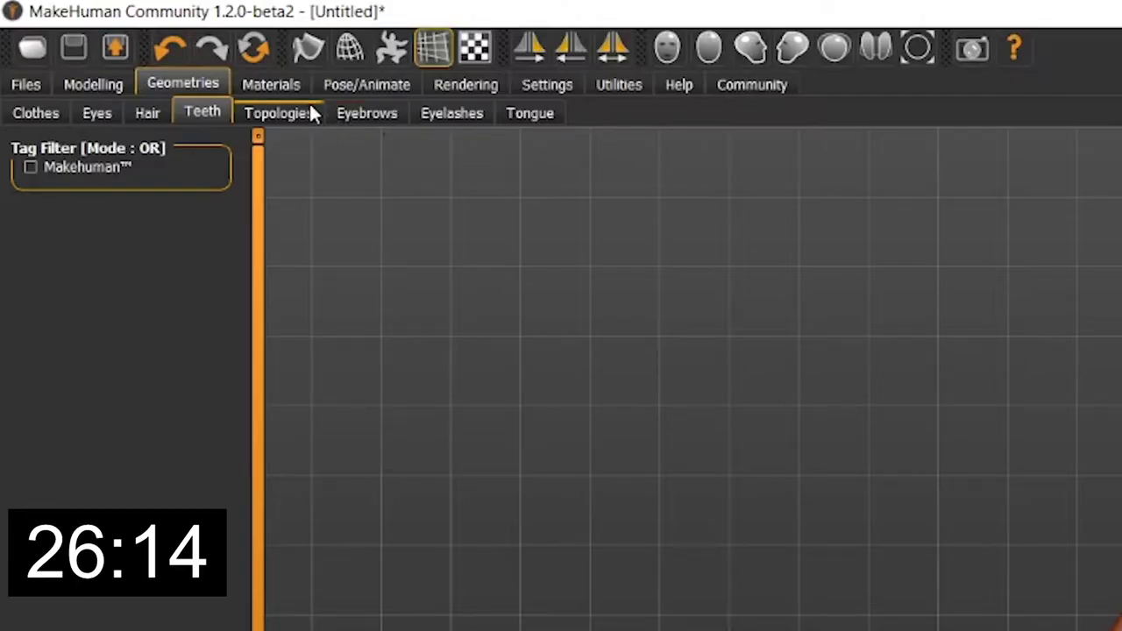
Step: Try the Female1605 topology, then review Eyebrows and Tongue options, leaving them at None
click(310, 109)
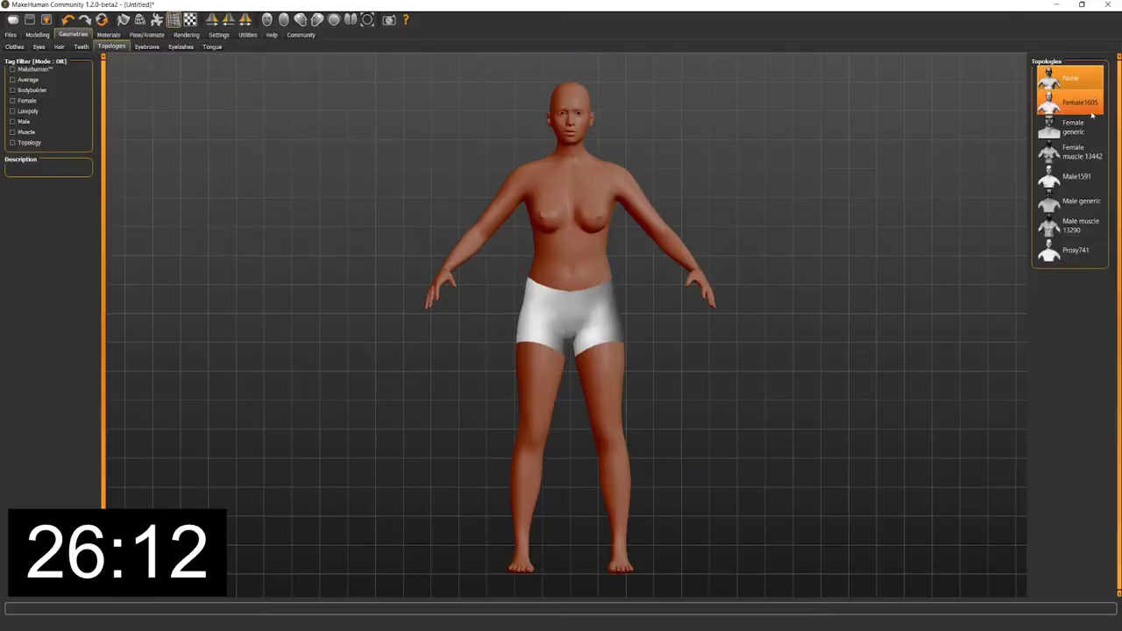
click(1088, 111)
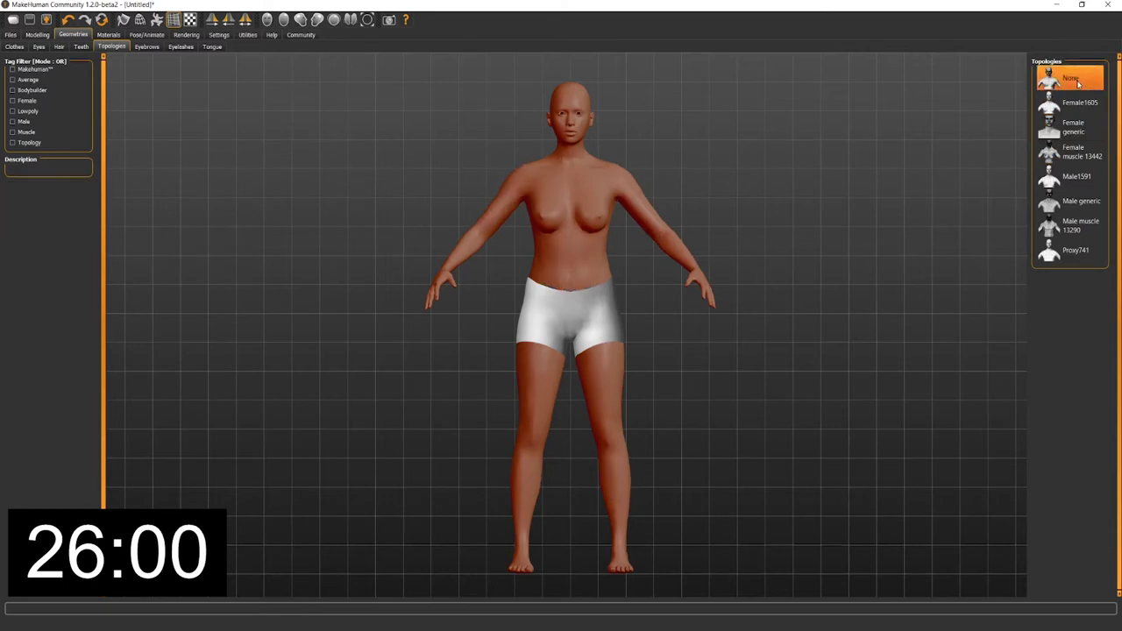
click(139, 47)
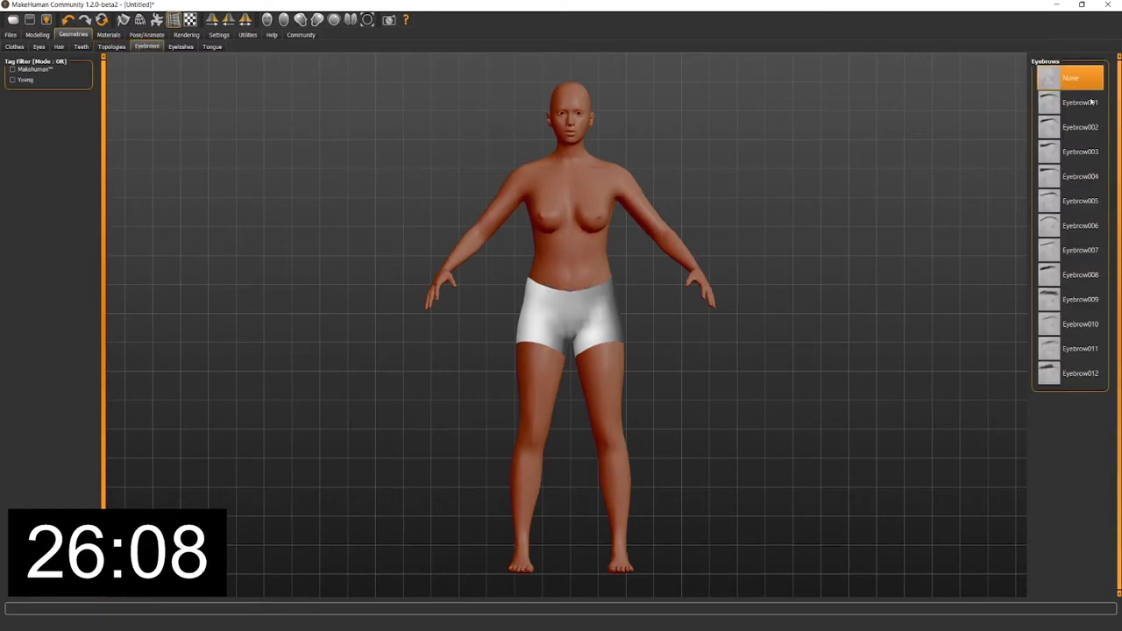
click(212, 47)
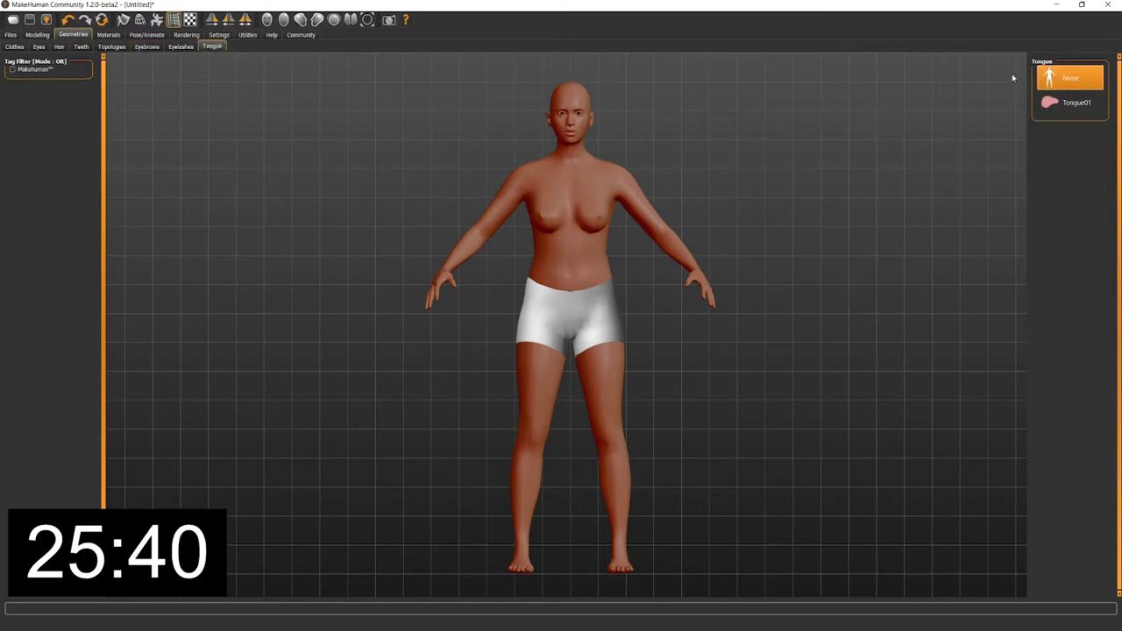
click(59, 47)
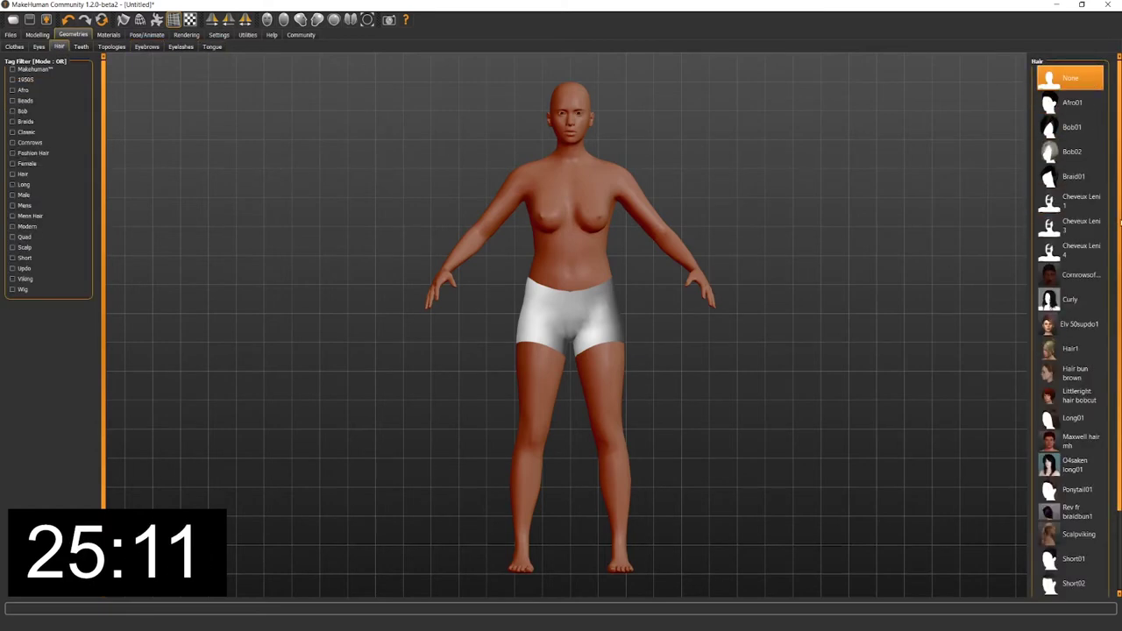
Step: Give the character the blonde Hair1 hairstyle after briefly trying Maxwell hair
drag(1119, 224, 1119, 246)
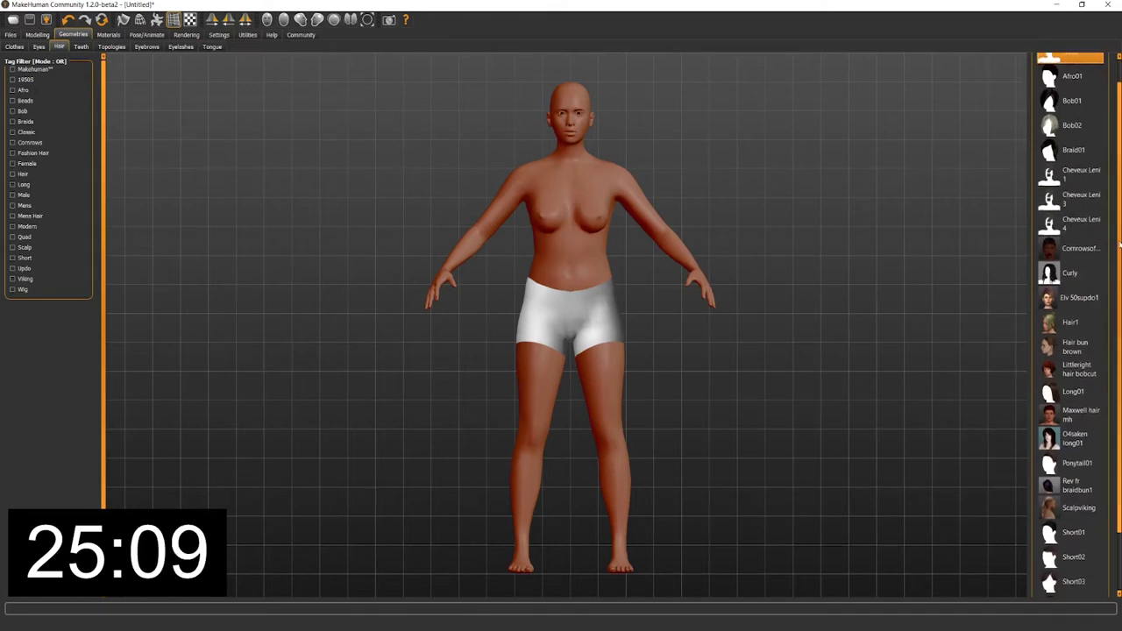
scroll(1120, 248, down, 2)
click(1074, 254)
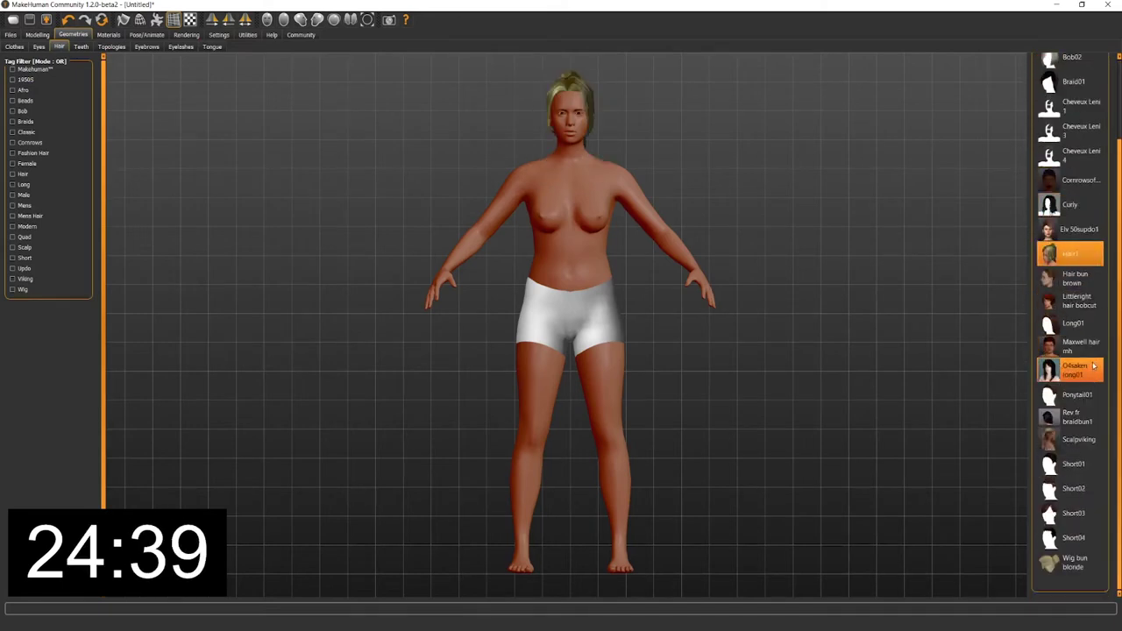
click(1087, 345)
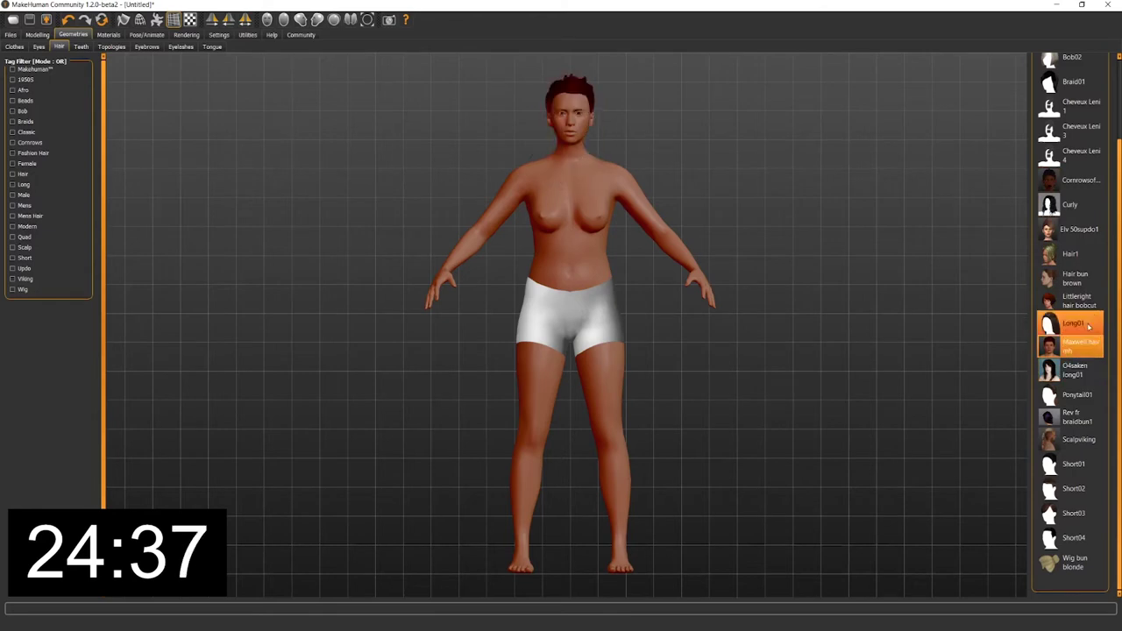
click(1086, 256)
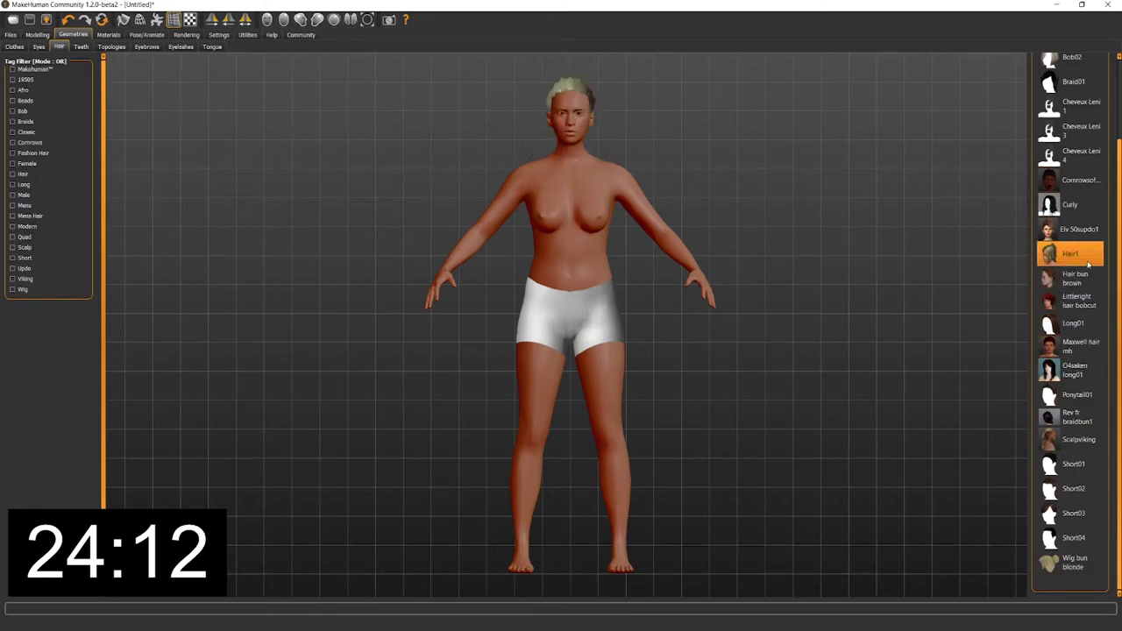
Step: Inspect the hairstyle from the side and back, ending in front view
click(300, 19)
click(266, 19)
click(318, 20)
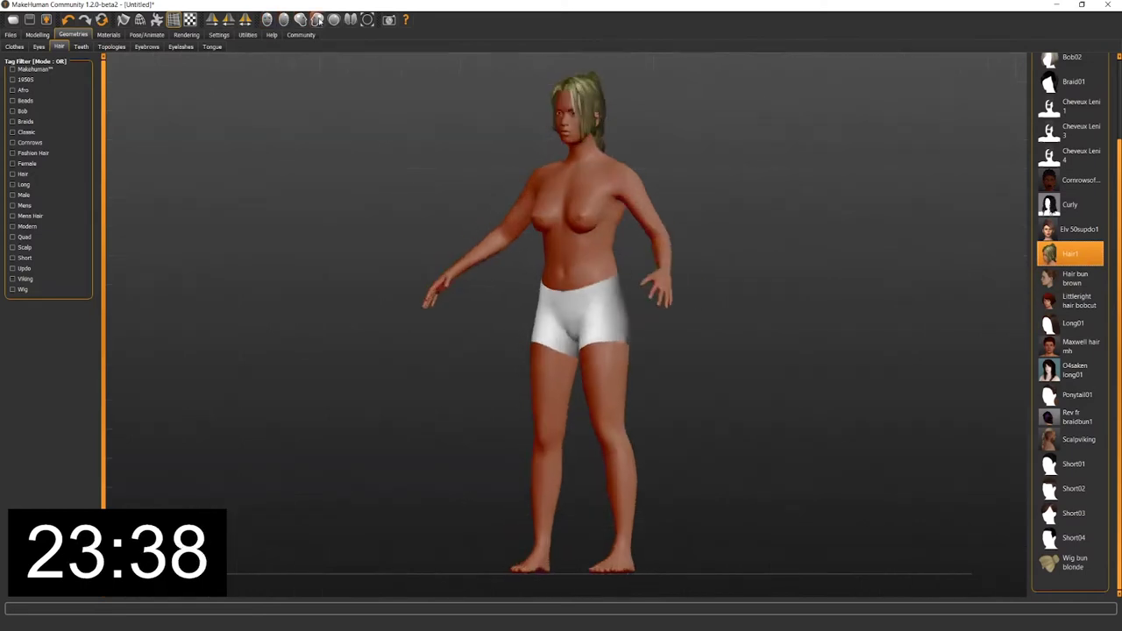
click(268, 20)
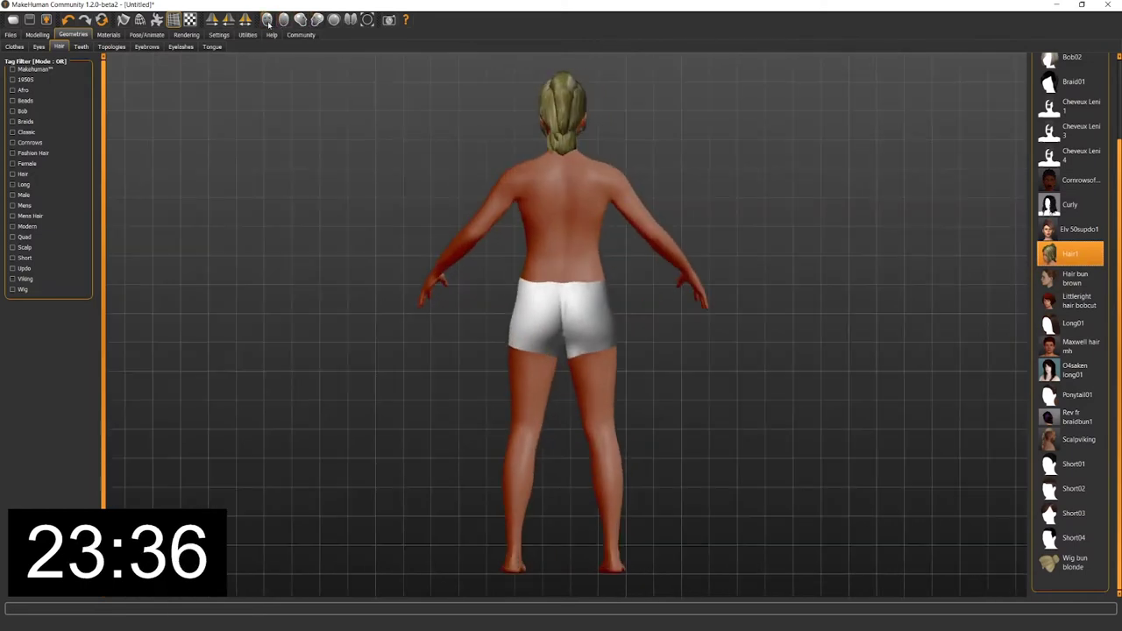
click(267, 20)
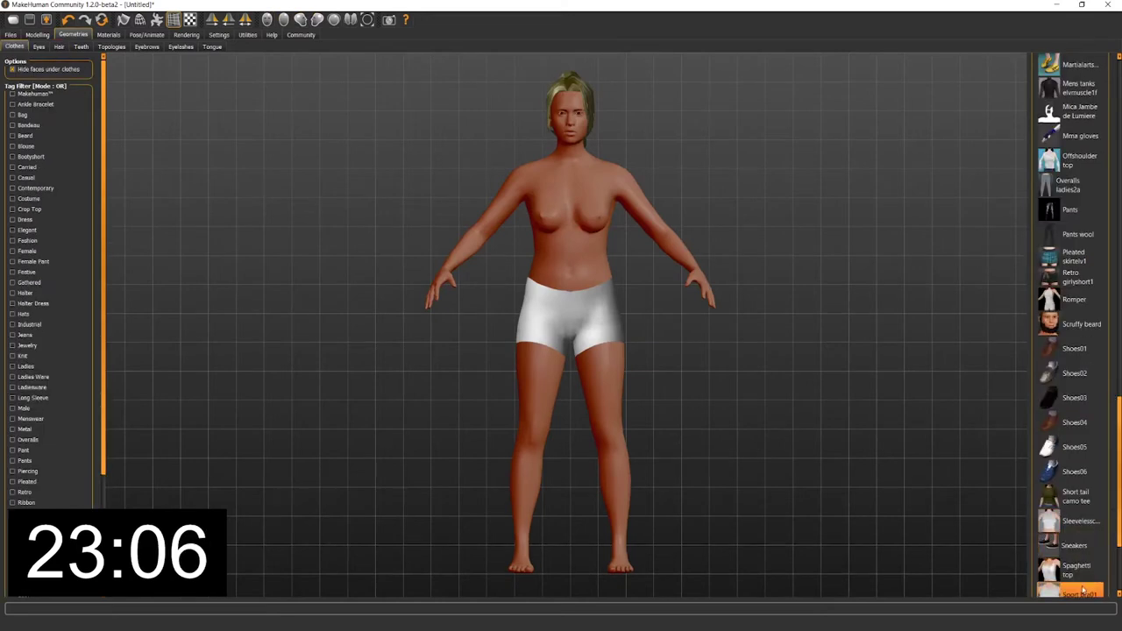
Step: Add the Short tail camo tee, removing the white top, Spaghetti top and Sport bra01
click(1076, 570)
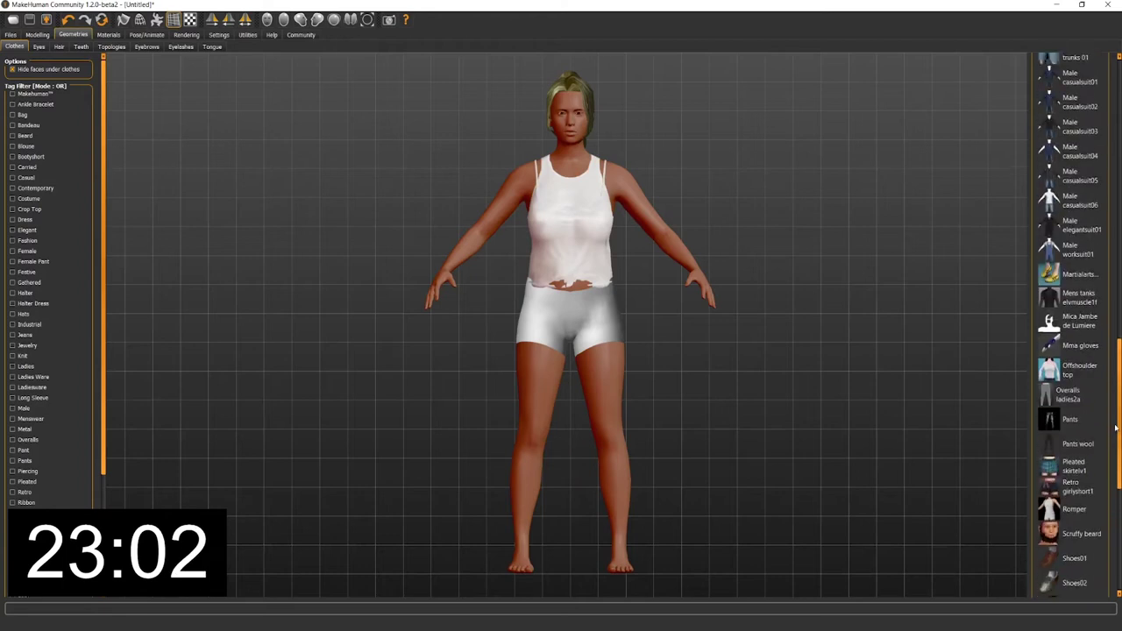
scroll(1079, 473, down, 1)
click(1075, 460)
click(1079, 485)
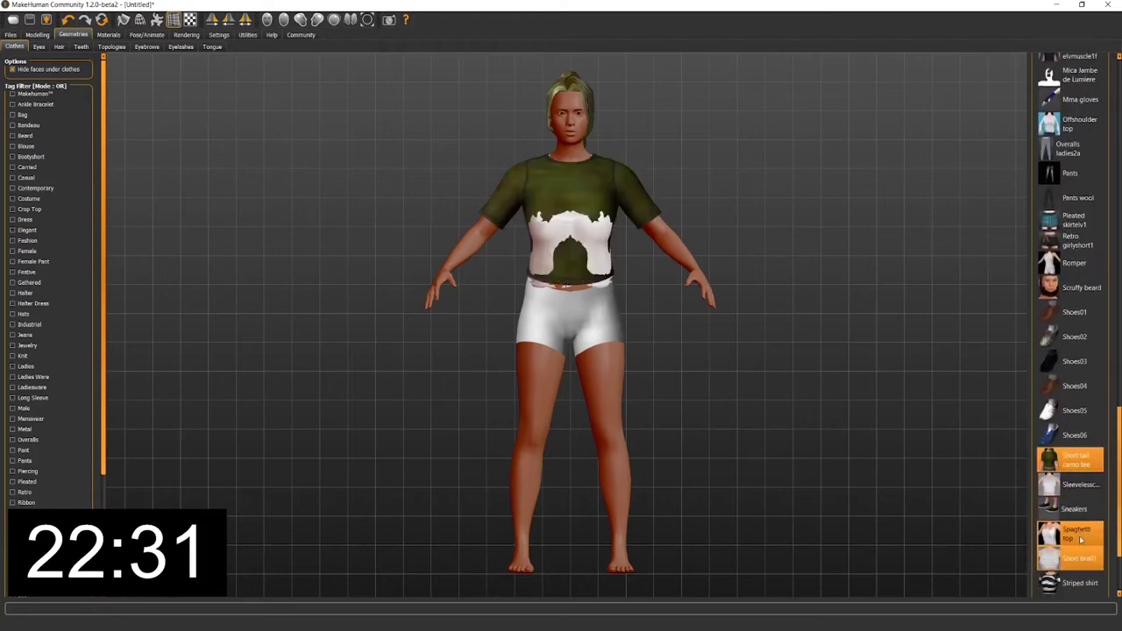
click(1078, 533)
click(1080, 558)
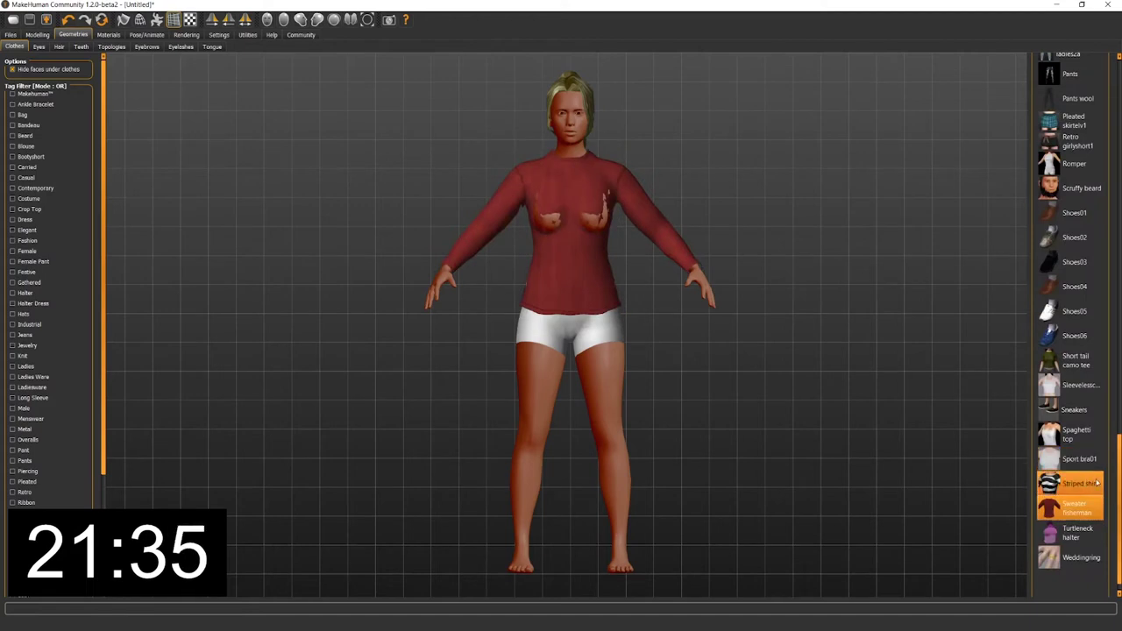
Step: Swap through the Striped shirt and Sweater fisherman into Knitted sweater 01
click(1097, 482)
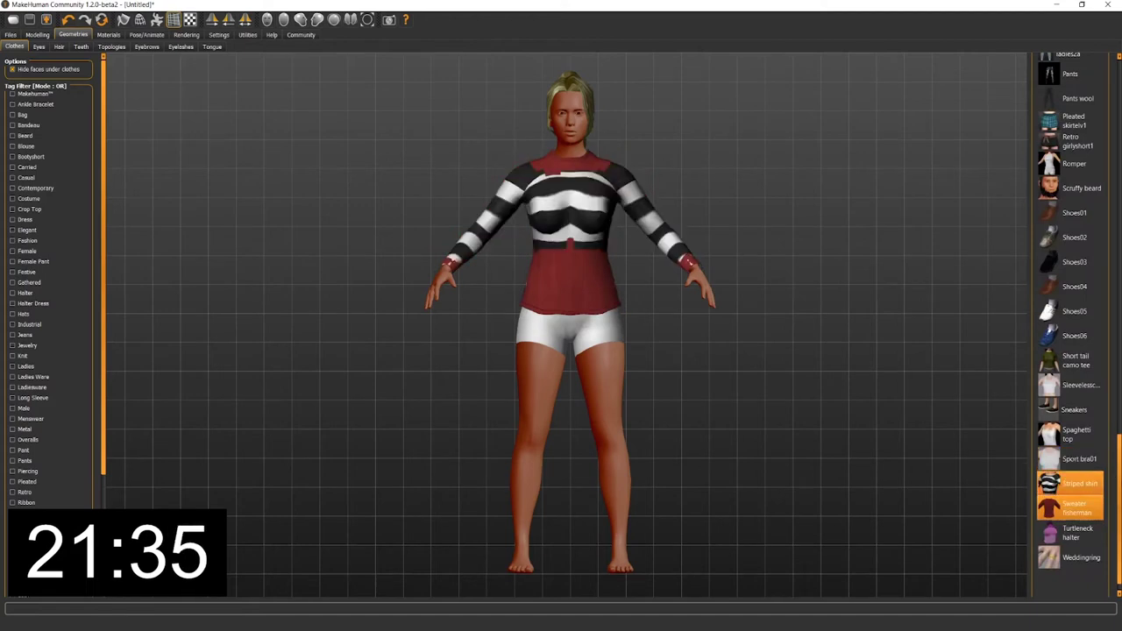
click(1082, 511)
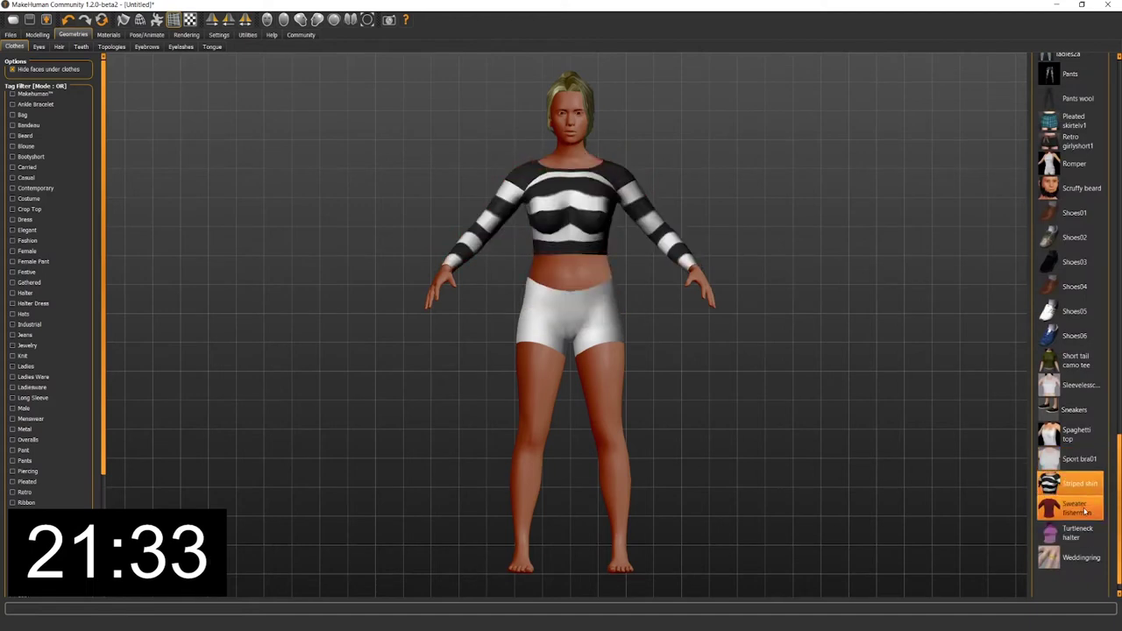
mouse_move(1119, 529)
mouse_down()
mouse_move(1112, 313)
mouse_move(1118, 544)
mouse_up()
click(1112, 318)
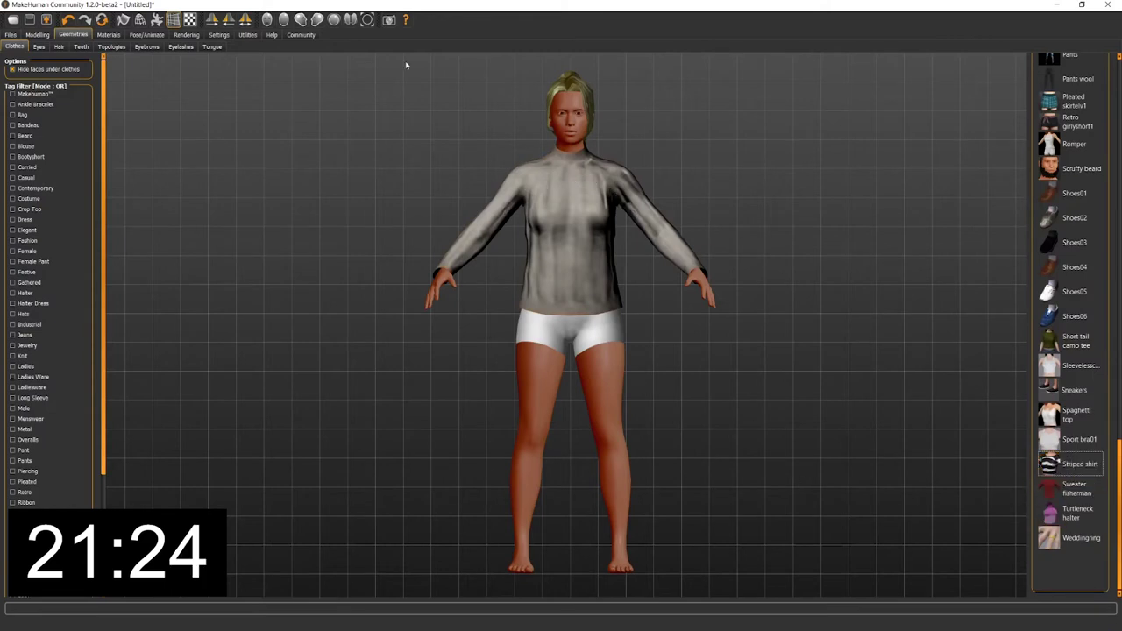
Step: Change the bottoms to M swimming trunks 01 and take off the knitted sweater
click(1069, 240)
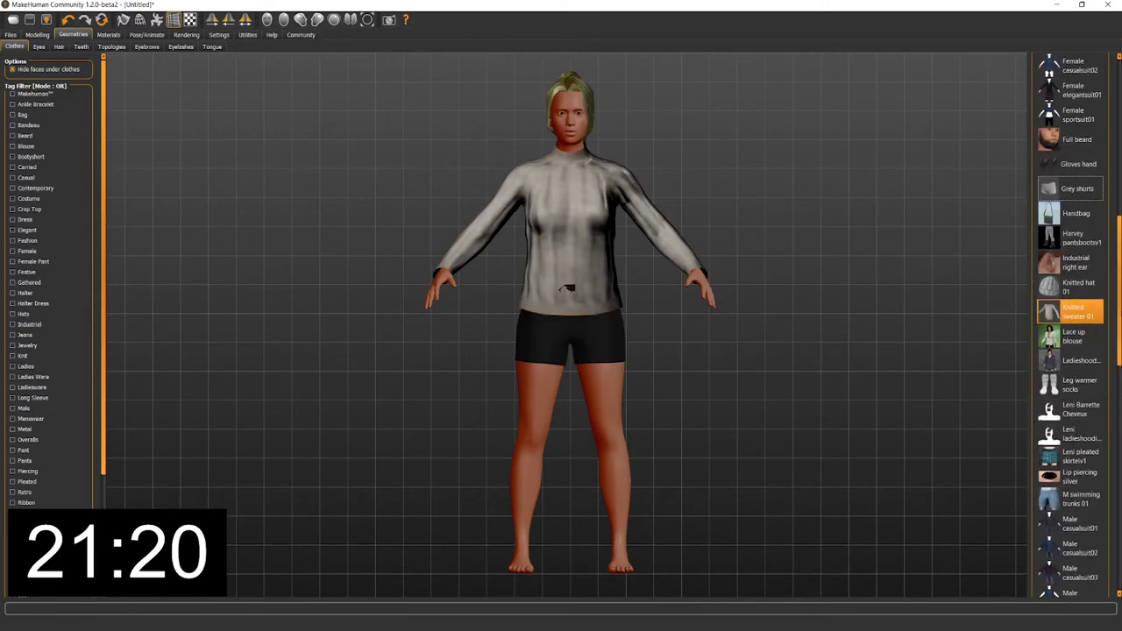
click(1069, 498)
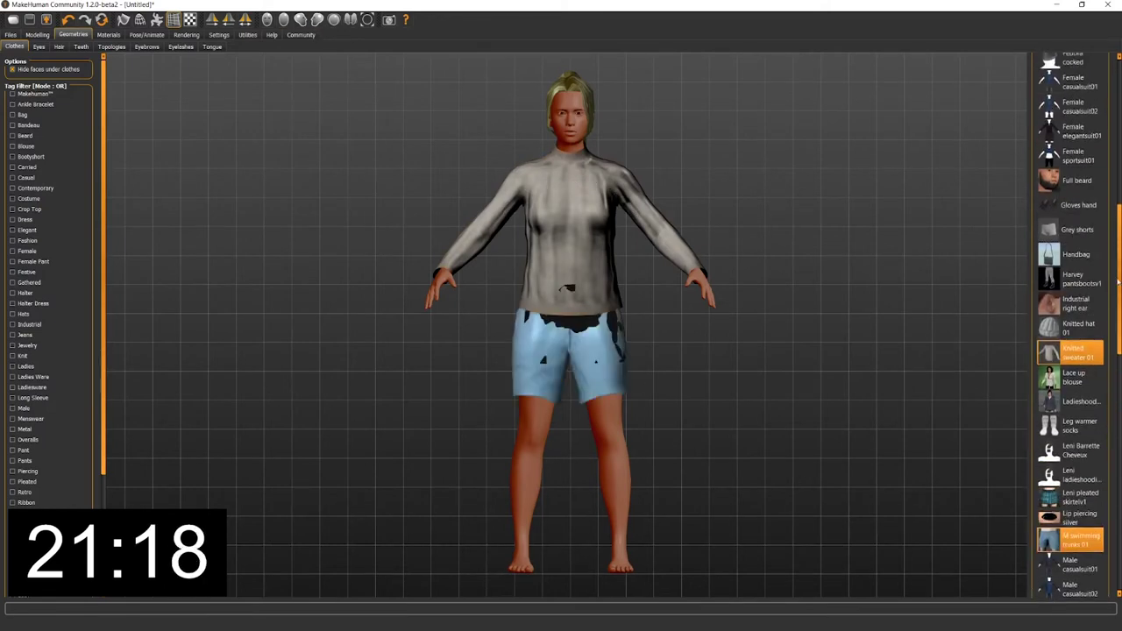
scroll(1069, 312, down, 5)
click(1070, 75)
scroll(1070, 175, up, 5)
click(1076, 185)
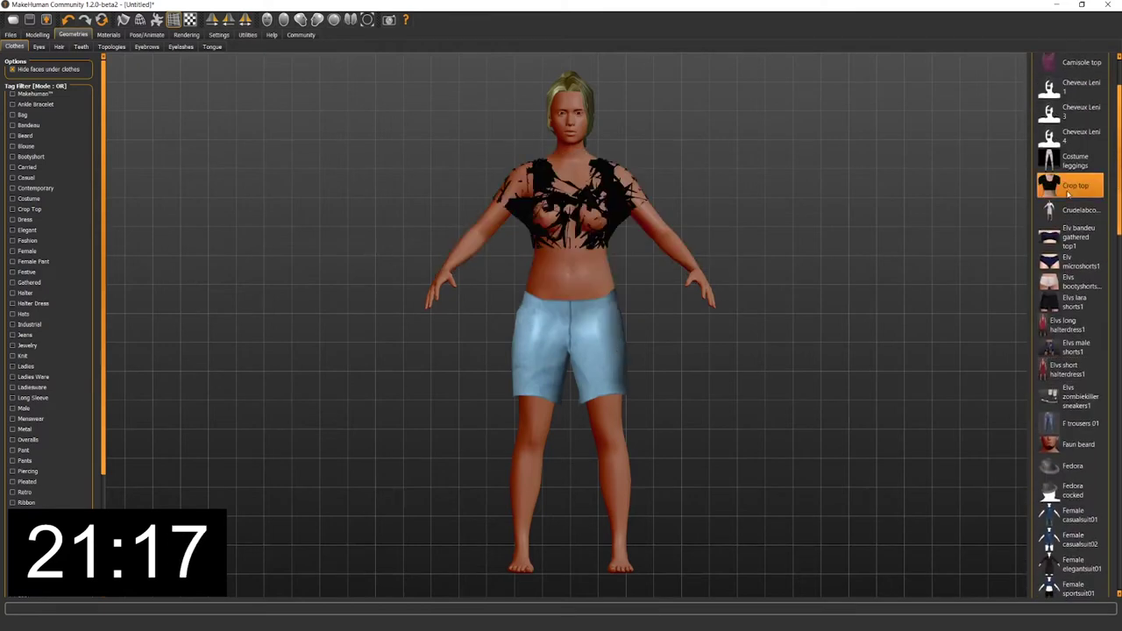
click(1076, 185)
Step: Add the Camisole top and Harvey pantsbootsv1, removing Elvs male shorts1 and Leg warmer socks
click(1074, 63)
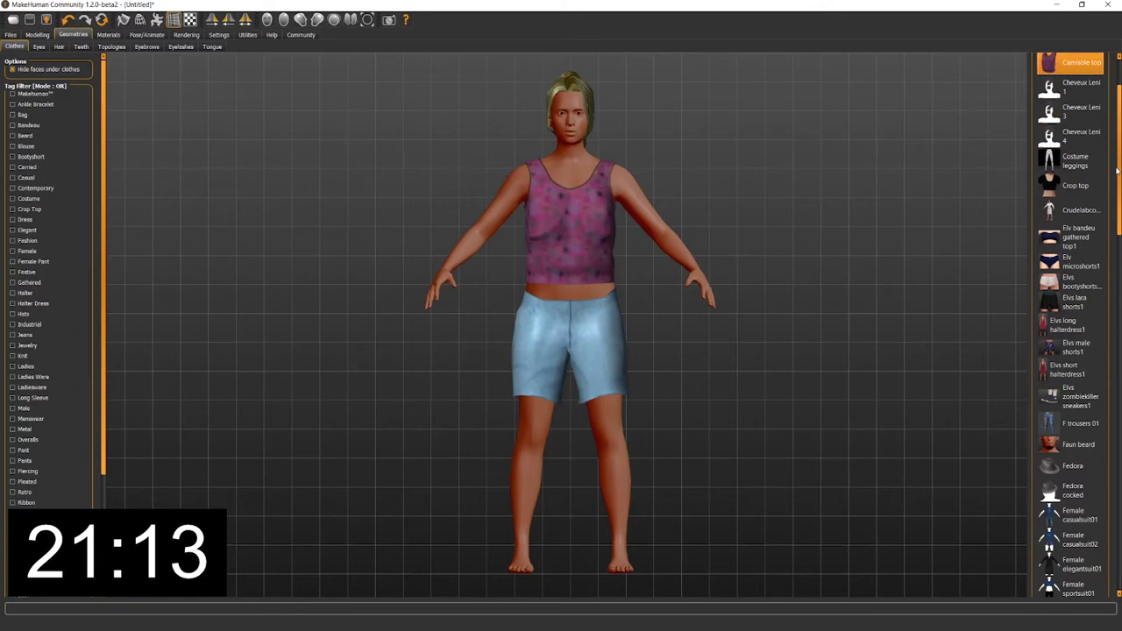
click(1075, 252)
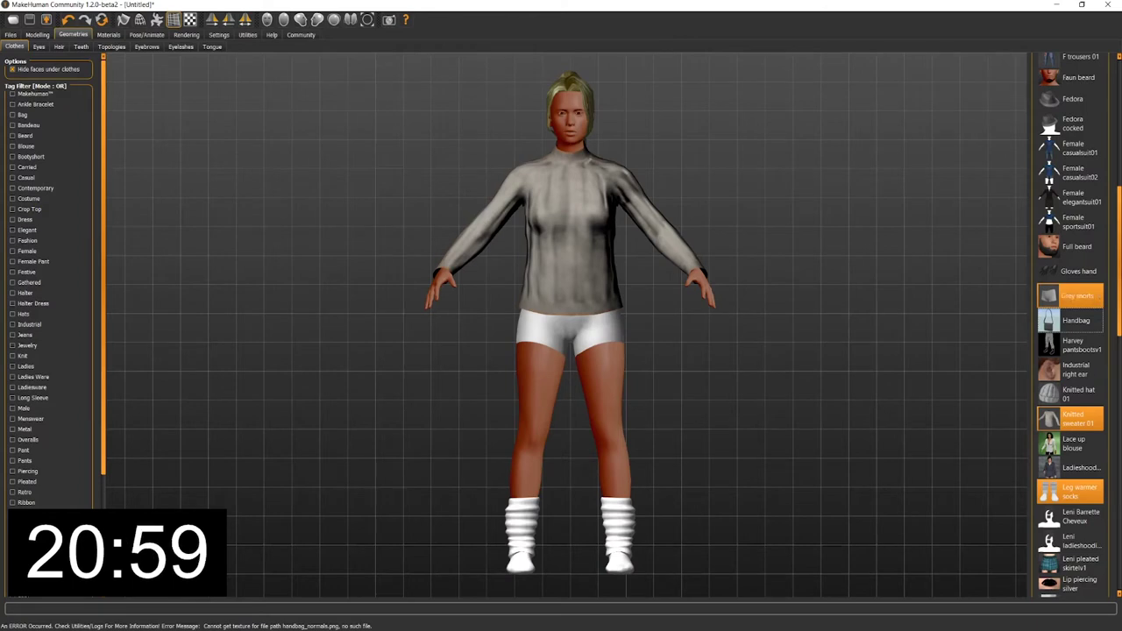
click(1074, 344)
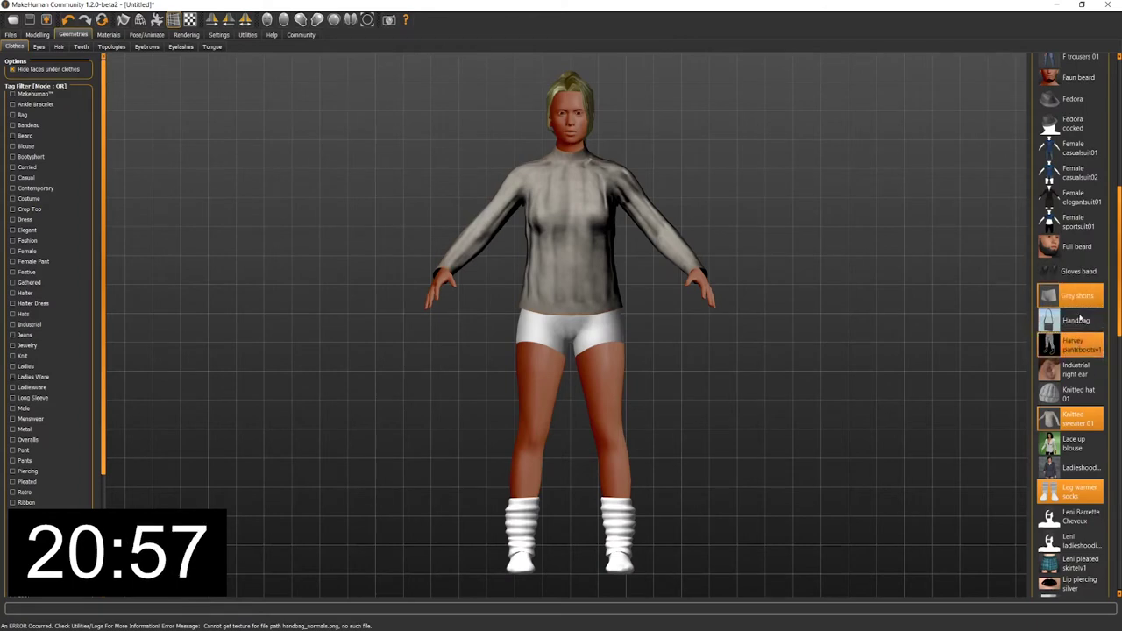
click(1077, 491)
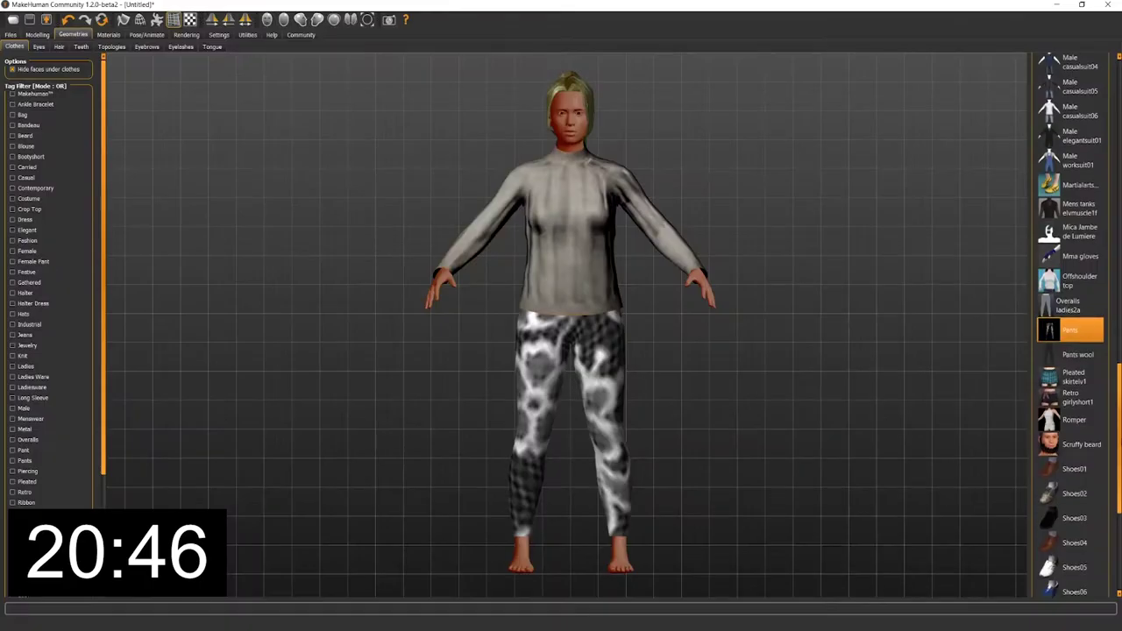
scroll(1070, 325, down, 2)
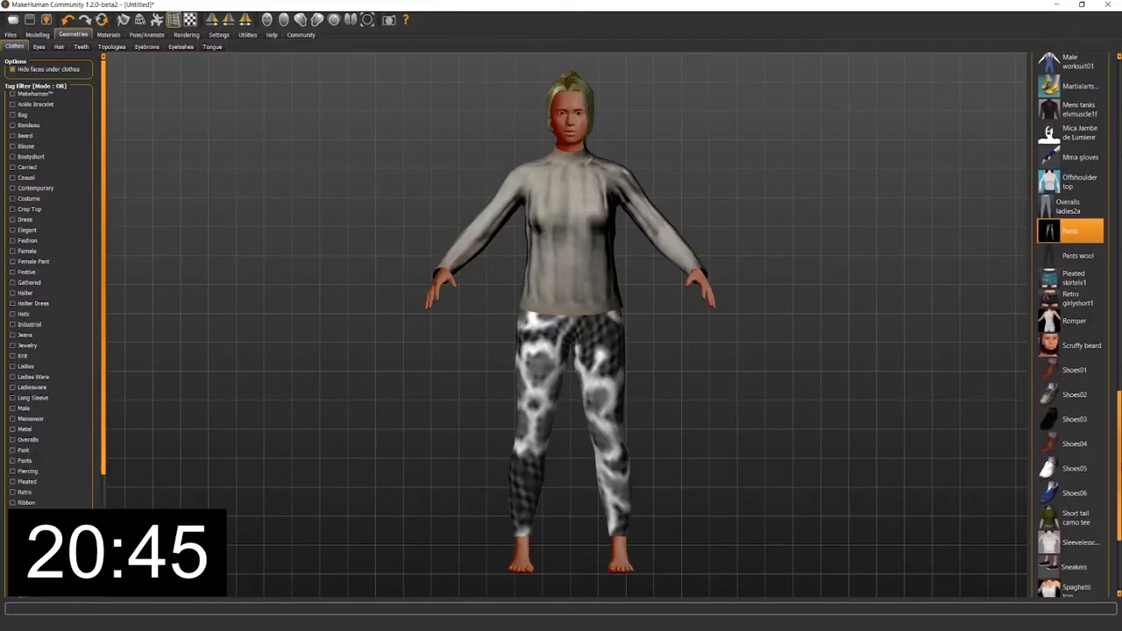
scroll(1070, 325, down, 6)
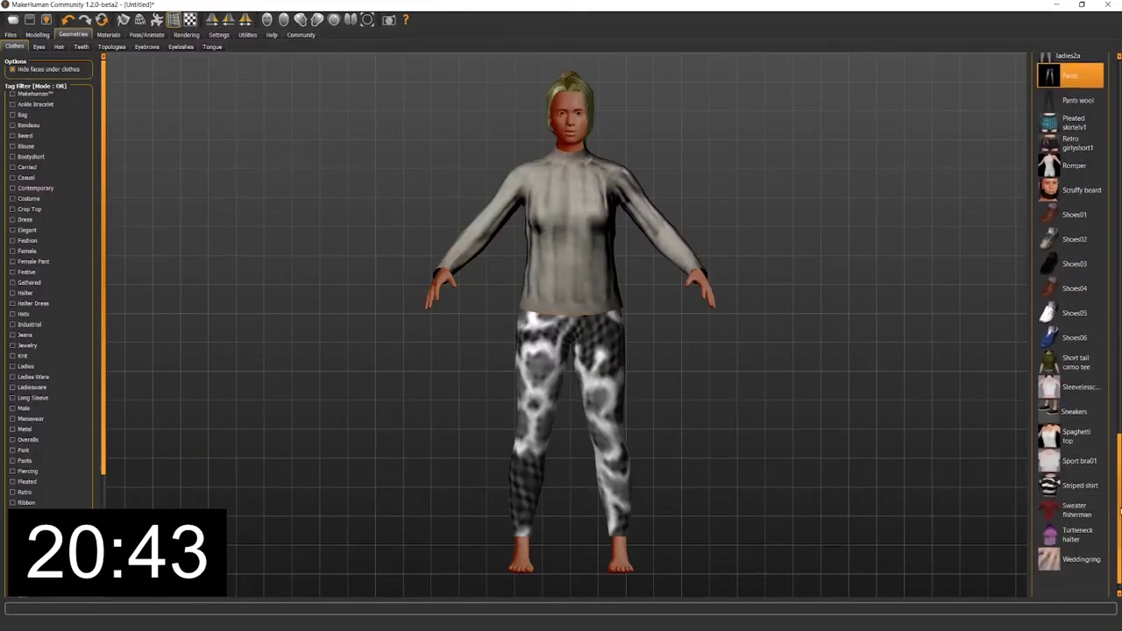
scroll(1070, 325, up, 8)
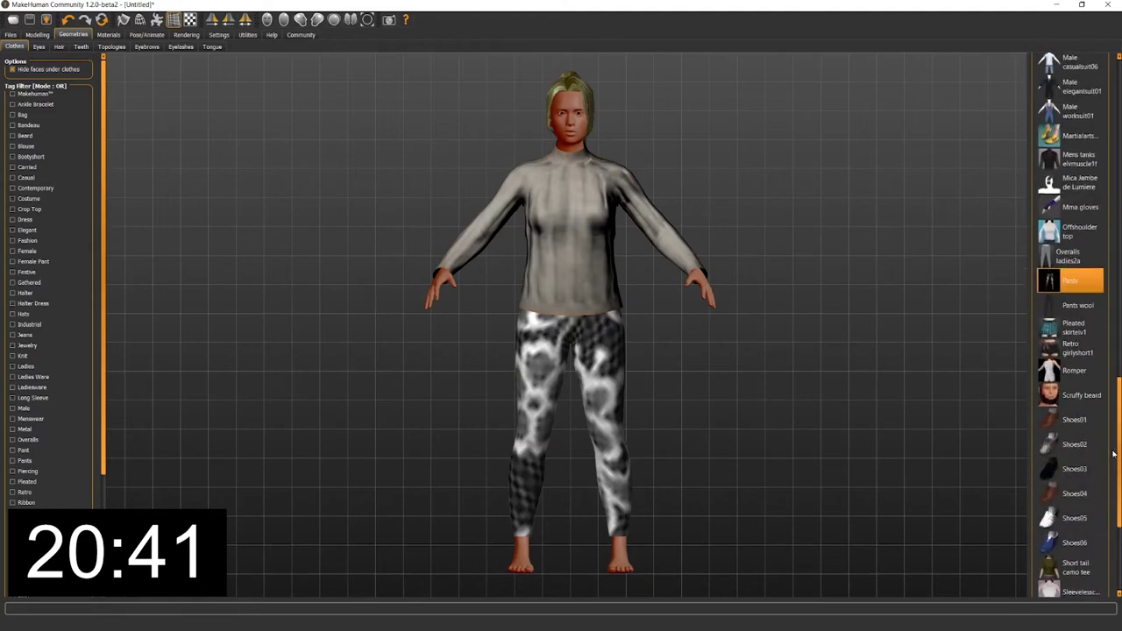
scroll(1071, 325, up, 8)
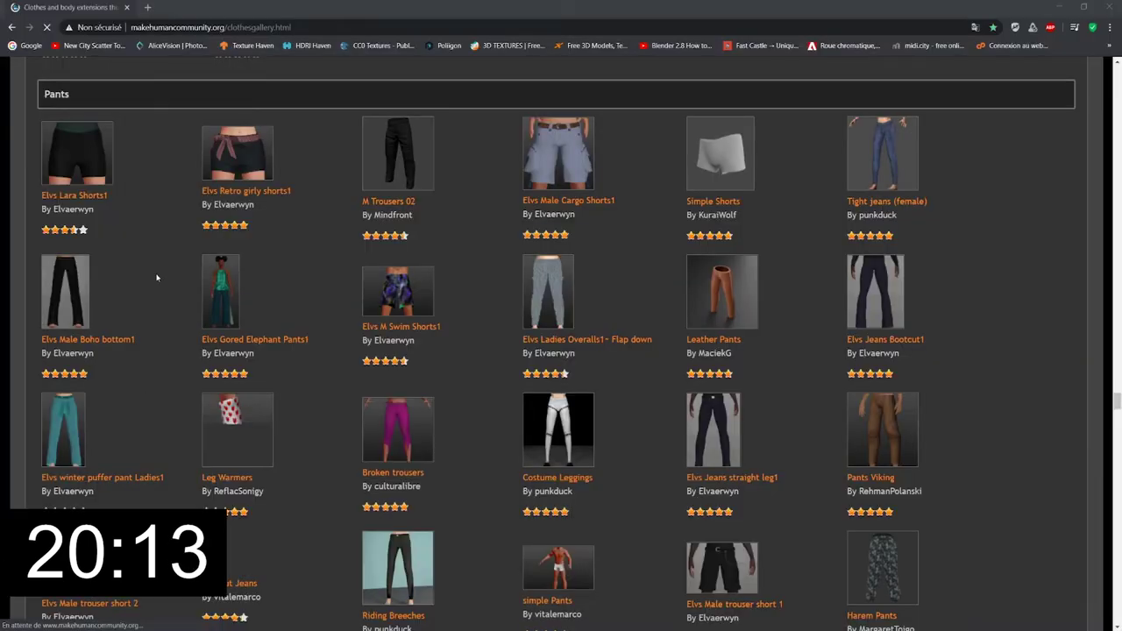
Step: Scroll past the Pants downloads into the gallery's Shirt/T-shirt/Sweater section
scroll(156, 277, down, 3)
scroll(156, 277, down, 4)
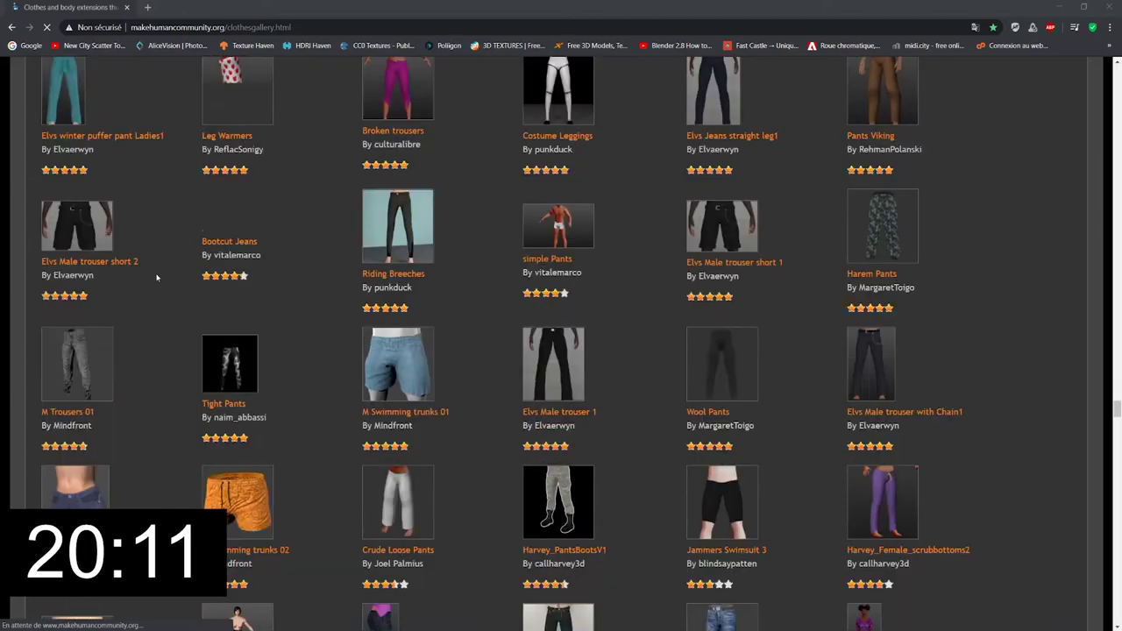
scroll(156, 277, down, 5)
scroll(156, 277, down, 3)
scroll(156, 277, down, 3)
scroll(156, 277, down, 1)
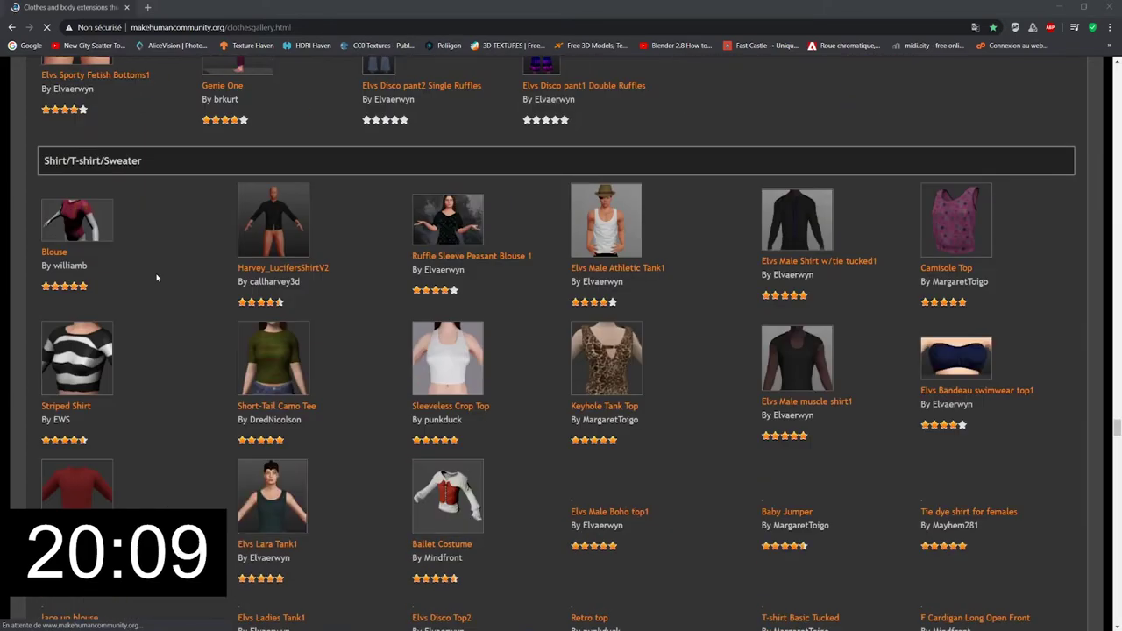
scroll(156, 277, down, 3)
scroll(156, 277, down, 2)
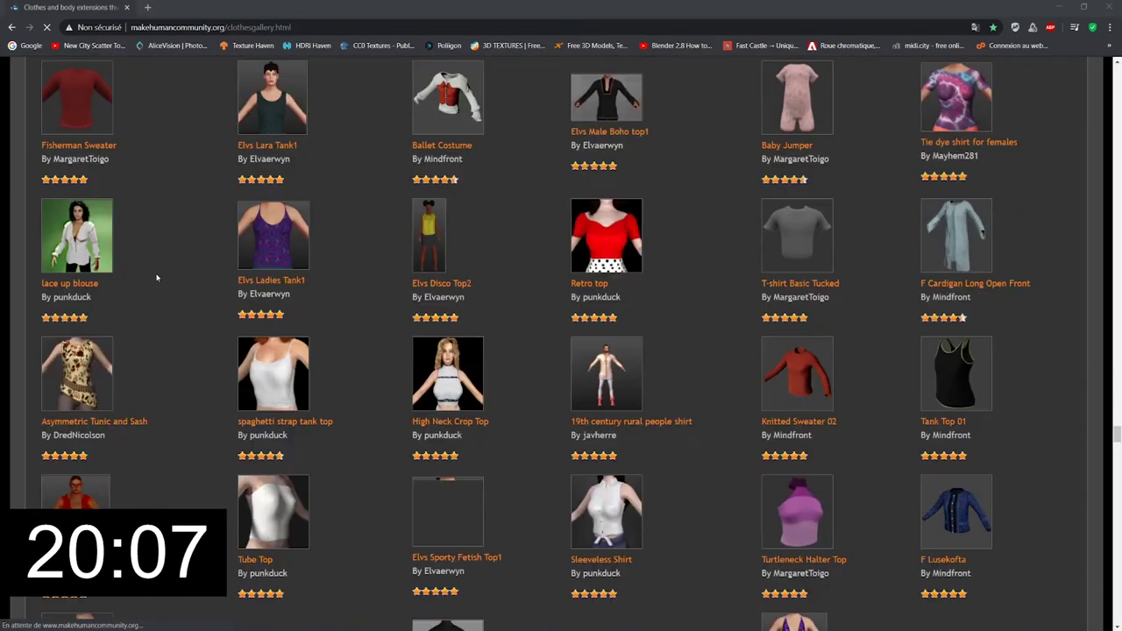
scroll(156, 277, down, 2)
scroll(156, 277, up, 2)
scroll(156, 277, up, 2)
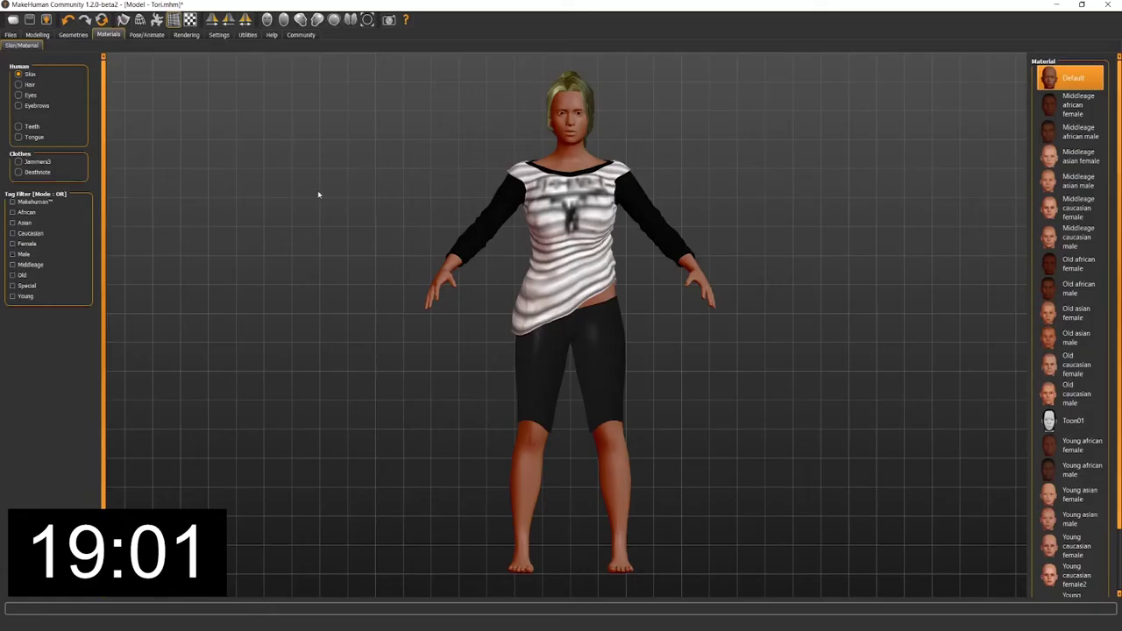
Step: Apply the Young asian female skin after trying the Middleage african and caucasian skins
click(1080, 105)
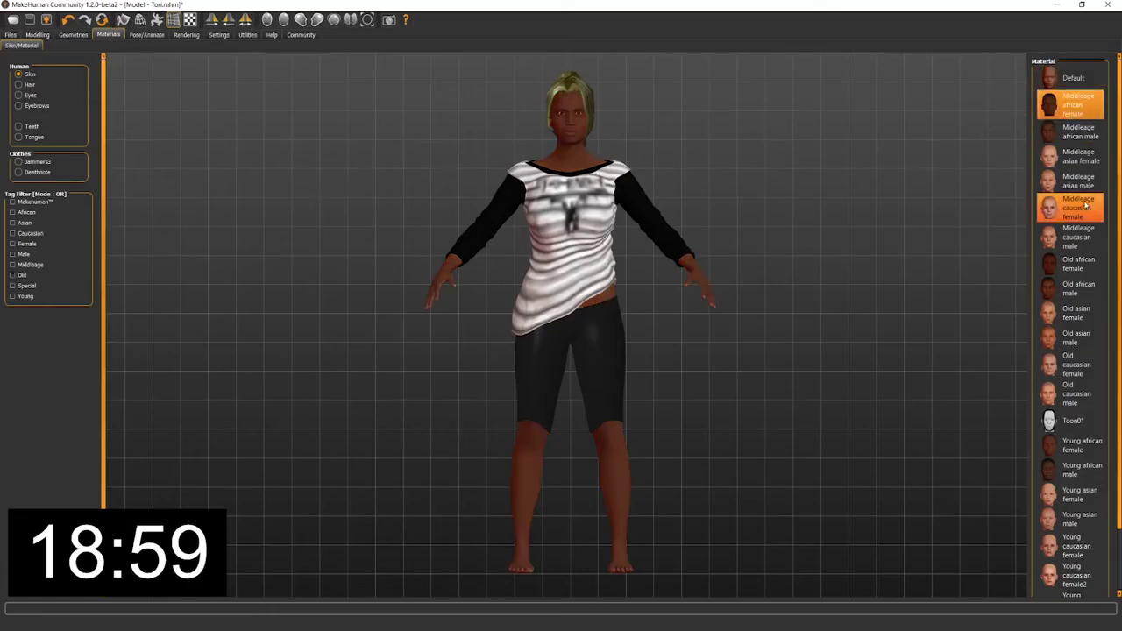
click(1080, 208)
click(1093, 496)
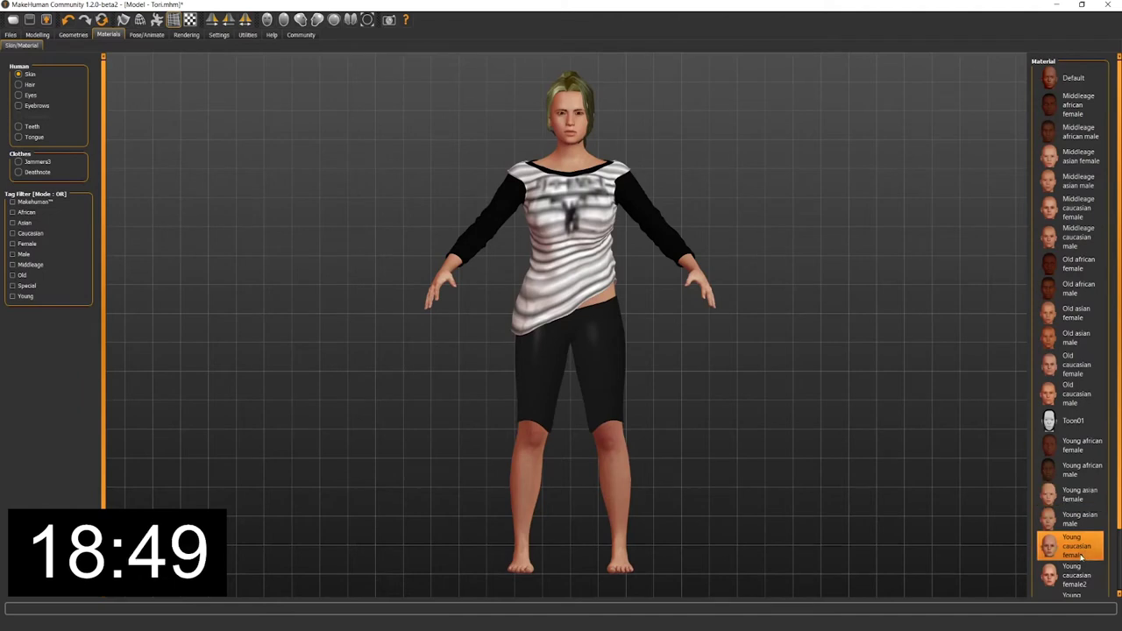
Step: Give the character the Default 163-bone skeleton, briefly trying the no-toes variant
click(160, 35)
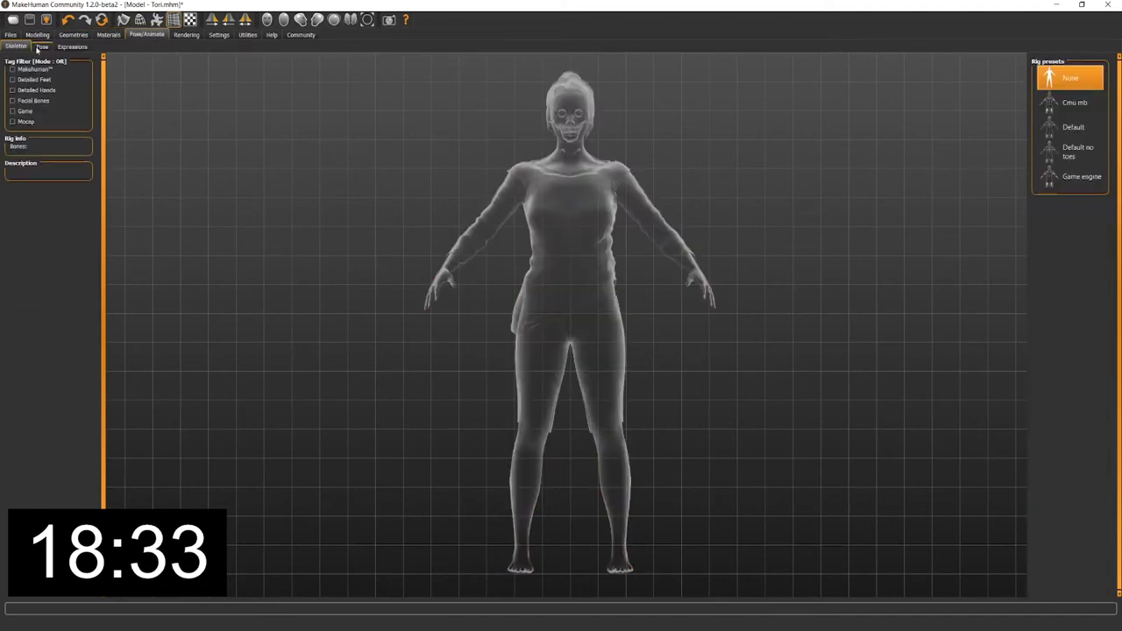
click(1071, 127)
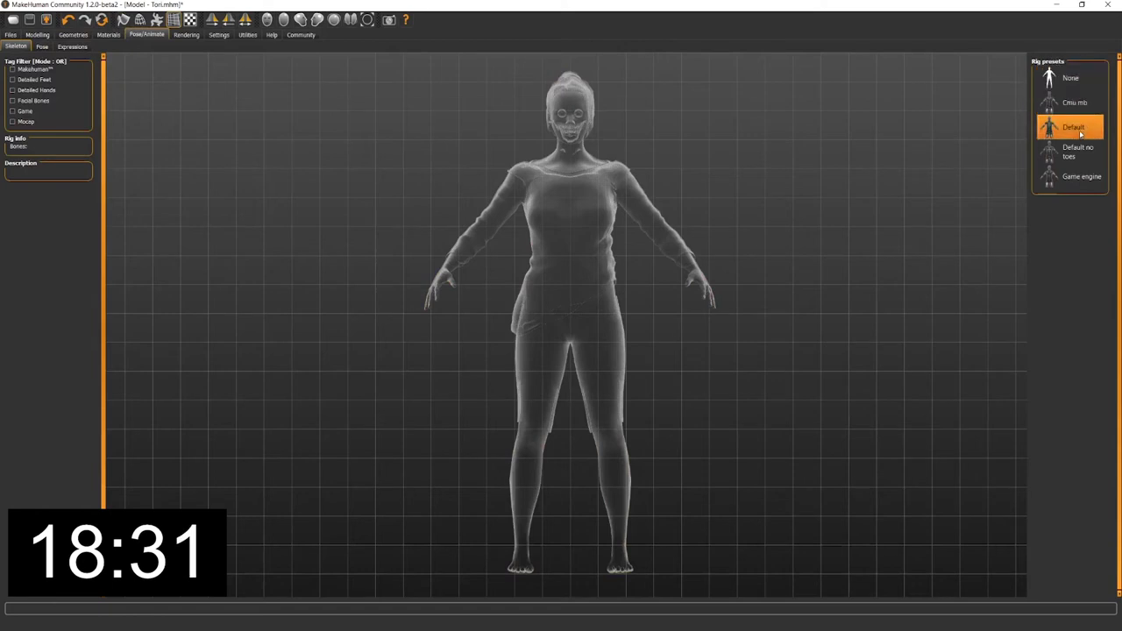
click(1073, 151)
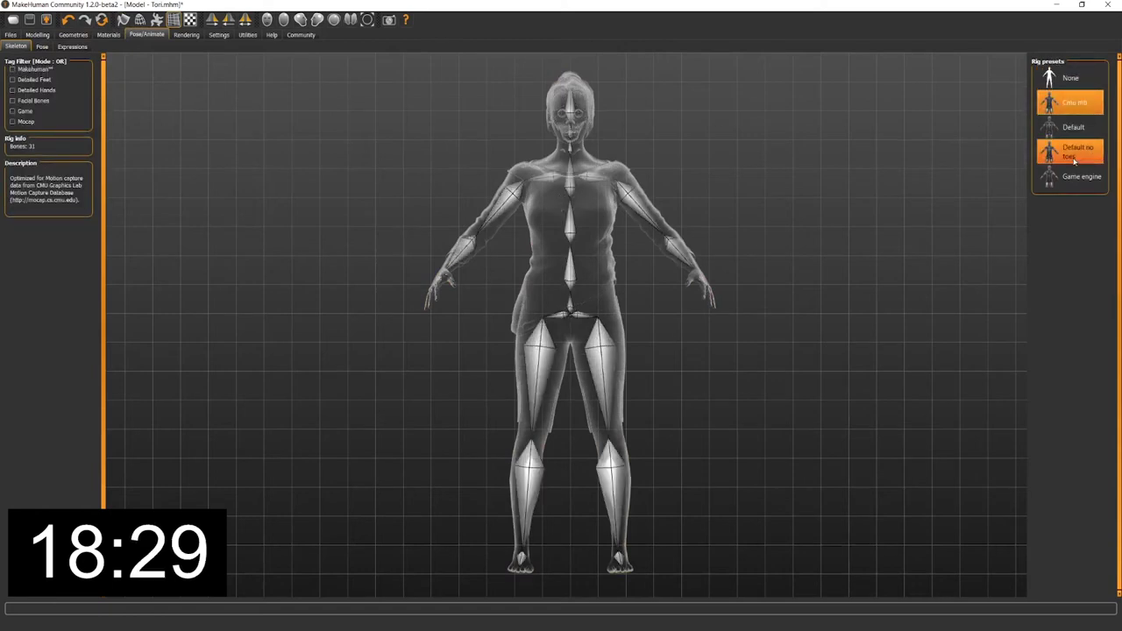
click(1077, 129)
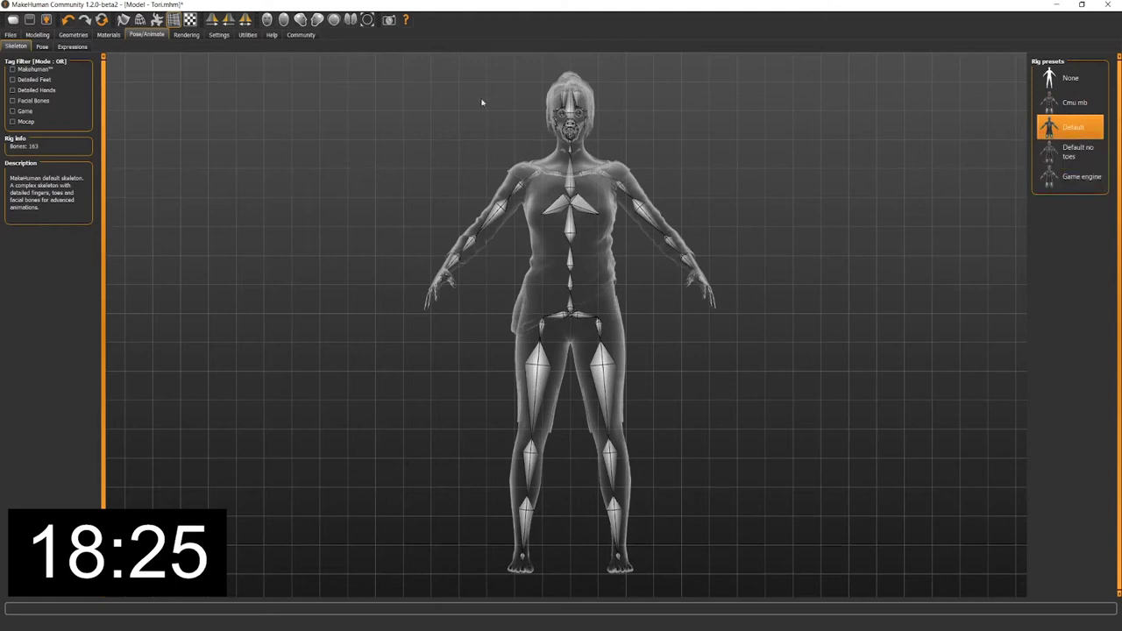
Step: Preview the Fly01 pose and Disgust01 expression, then reset the face to no expression
click(41, 46)
click(1084, 200)
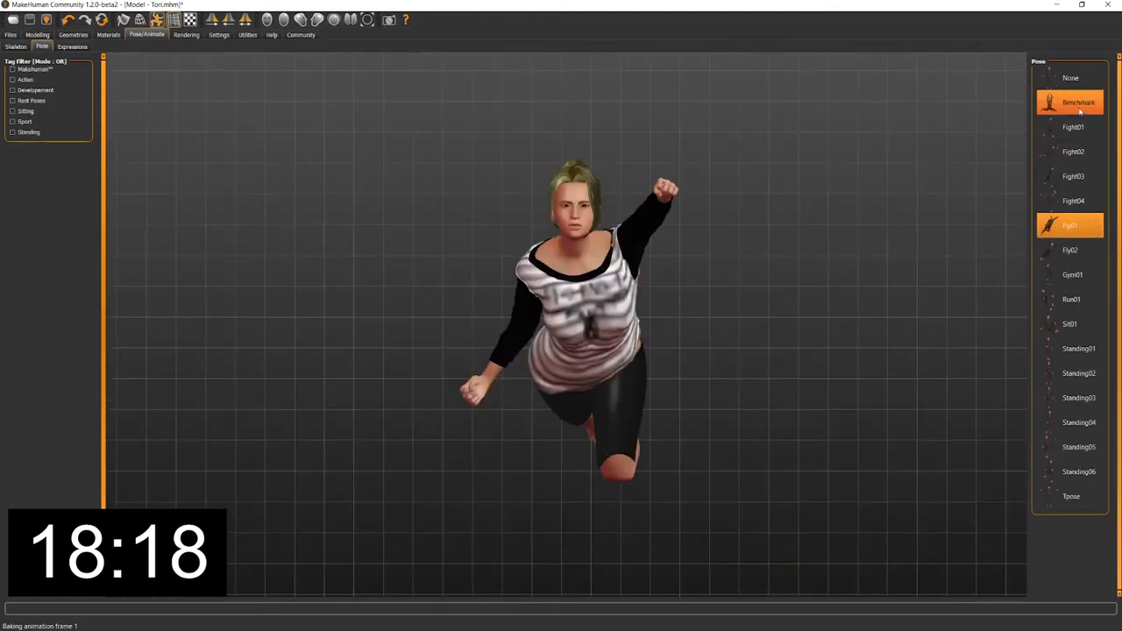
click(1065, 256)
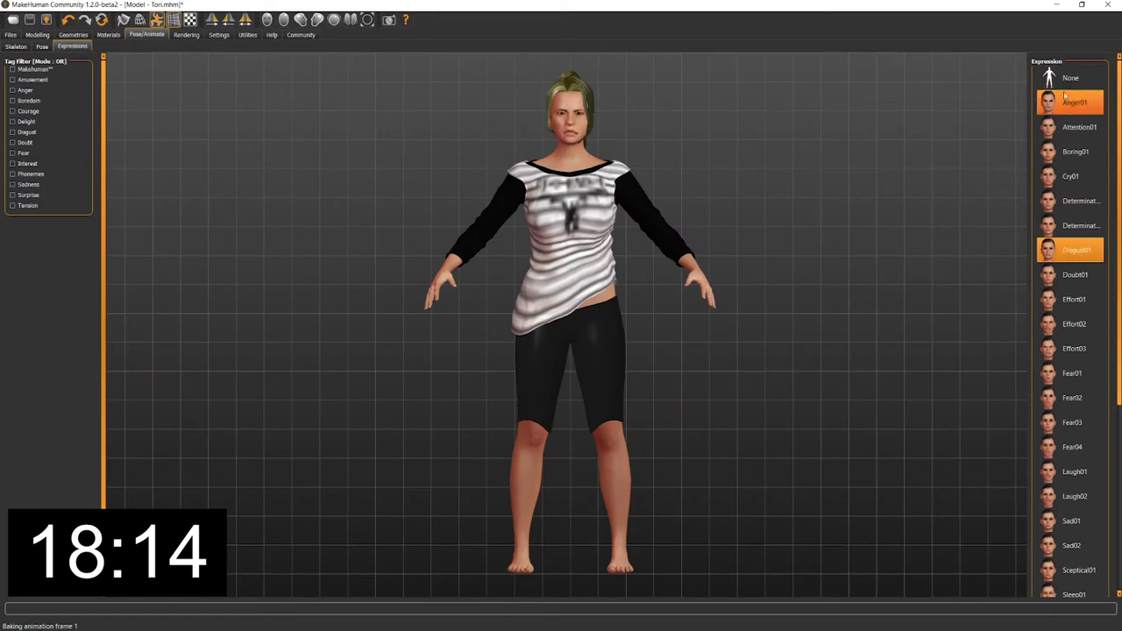
click(1062, 81)
Step: Look through the Rendering, Settings, log, Clothes and Modelling pages
click(186, 34)
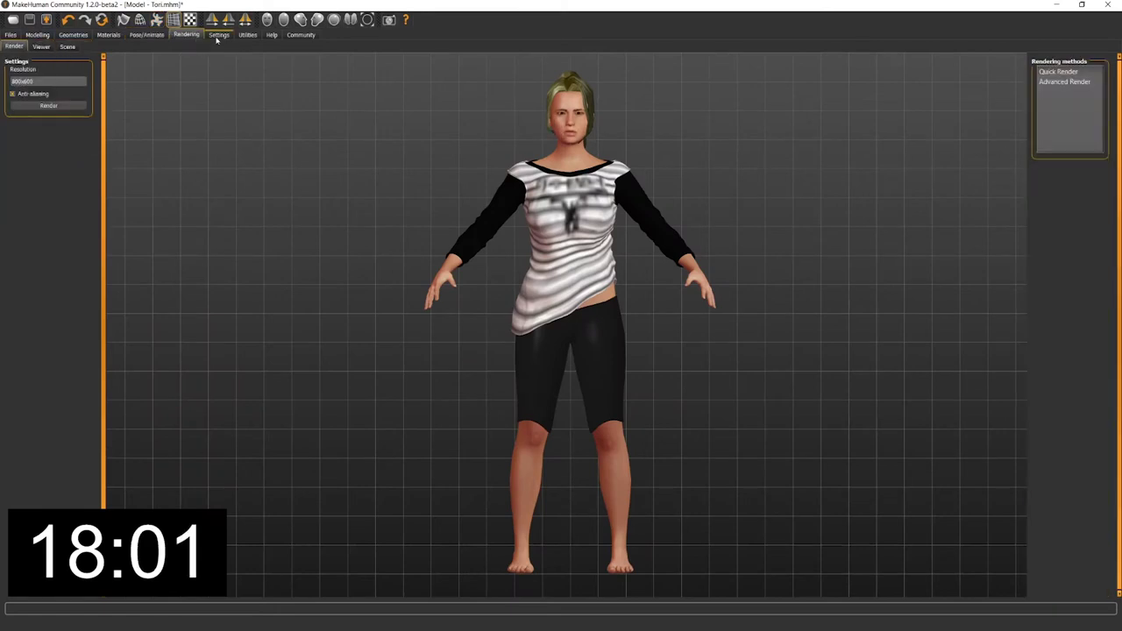
click(218, 34)
click(247, 36)
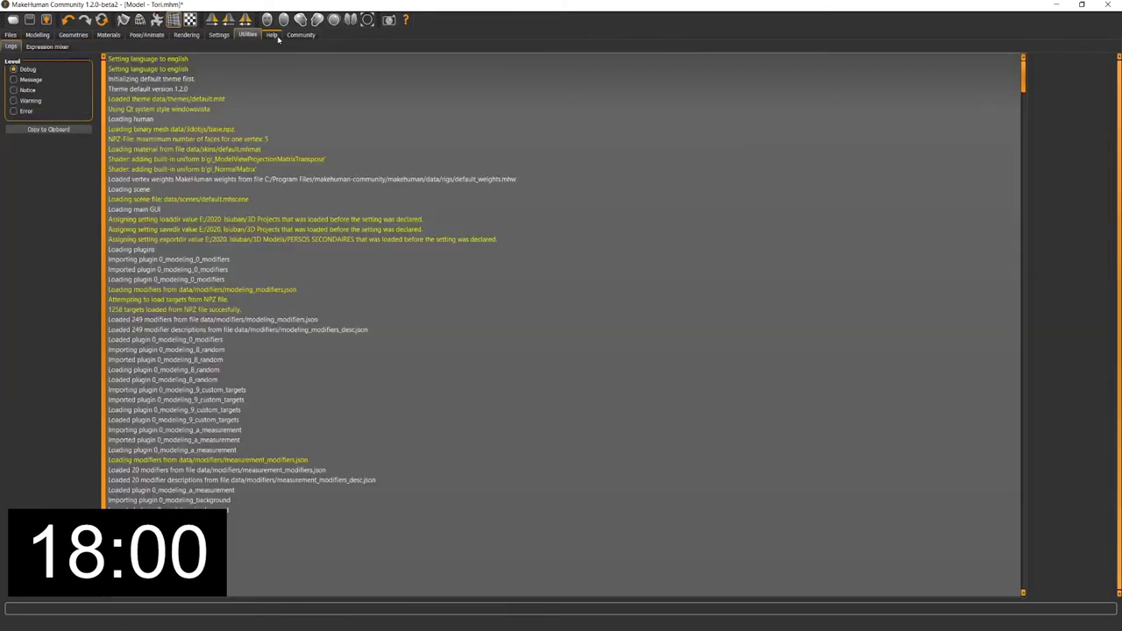
click(73, 34)
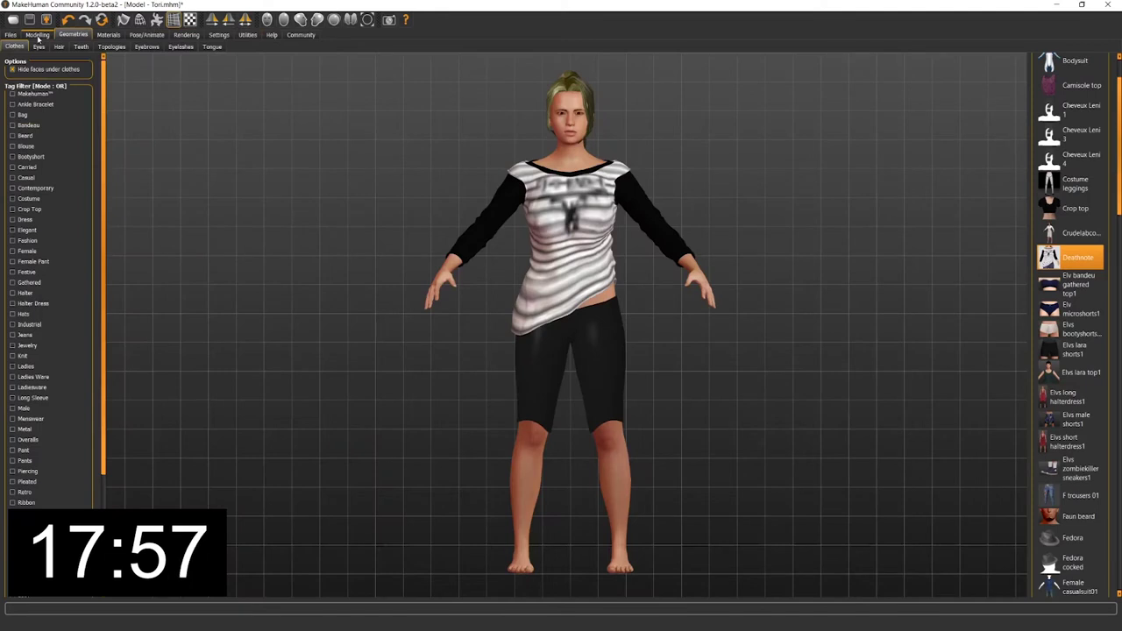
click(38, 36)
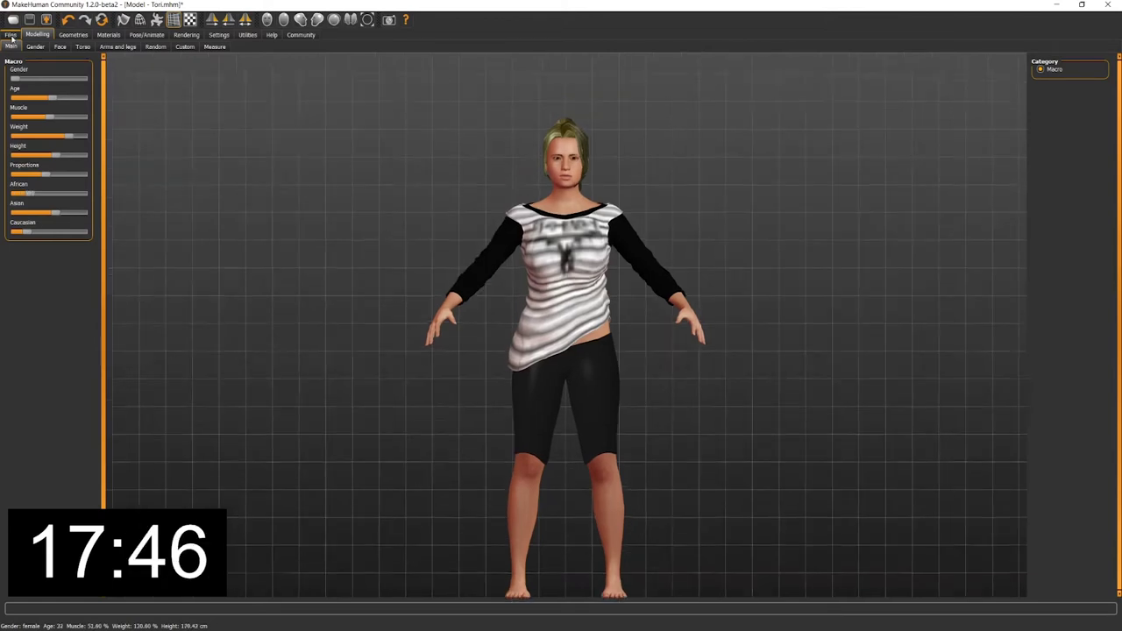
Step: Choose MakeHuman Exchange (mhx2) as the mesh format in Files > Export
click(10, 35)
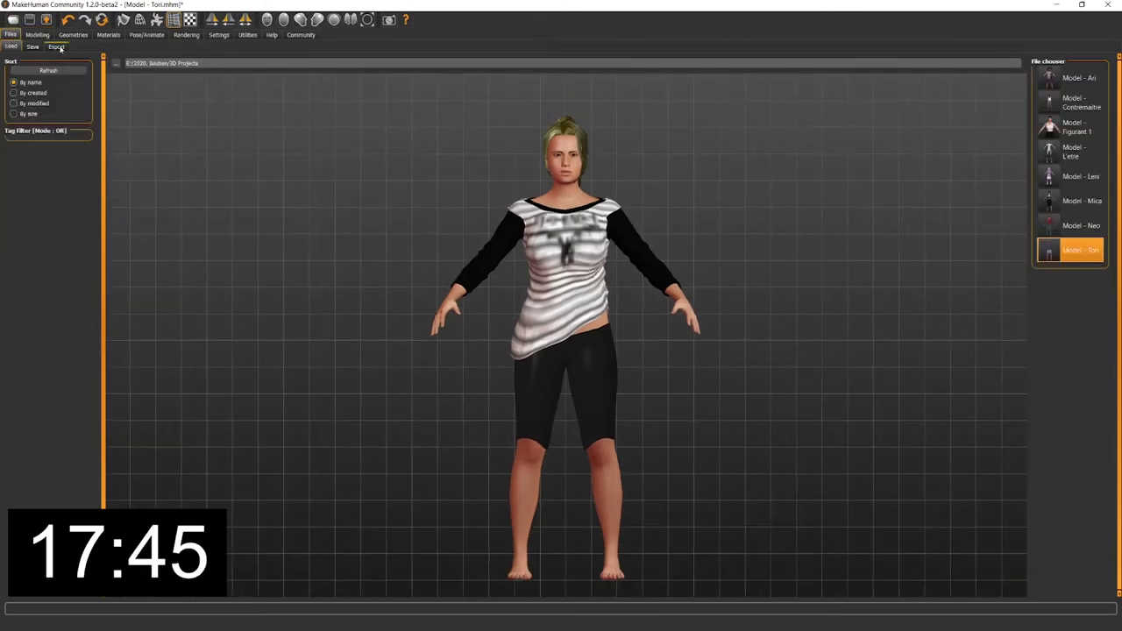
click(57, 46)
click(15, 90)
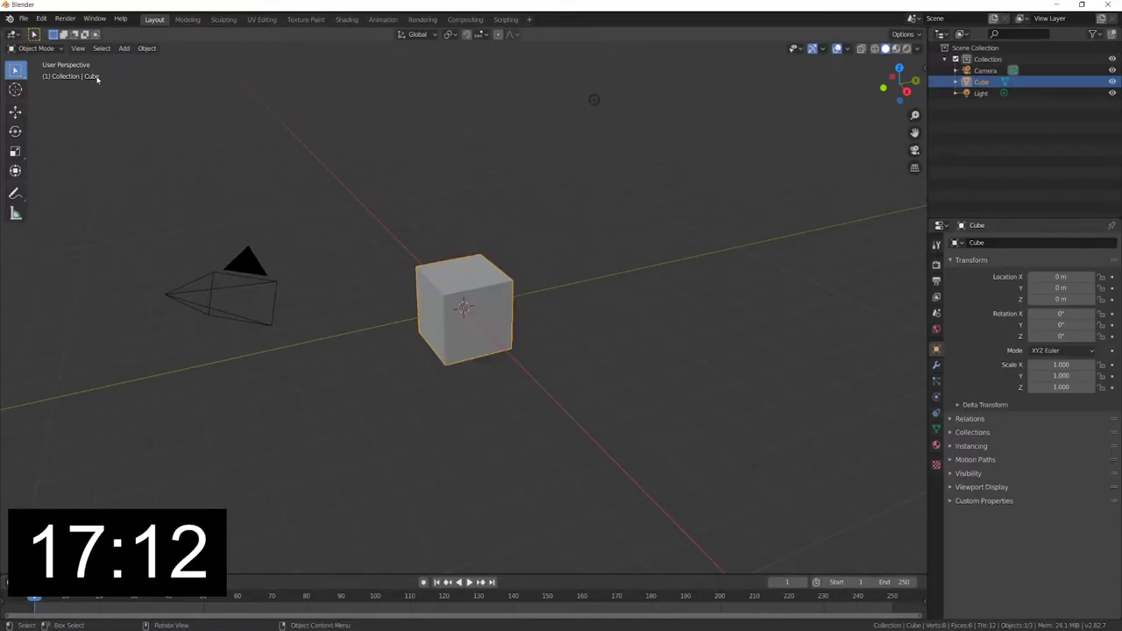
click(23, 18)
mouse_move(85, 212)
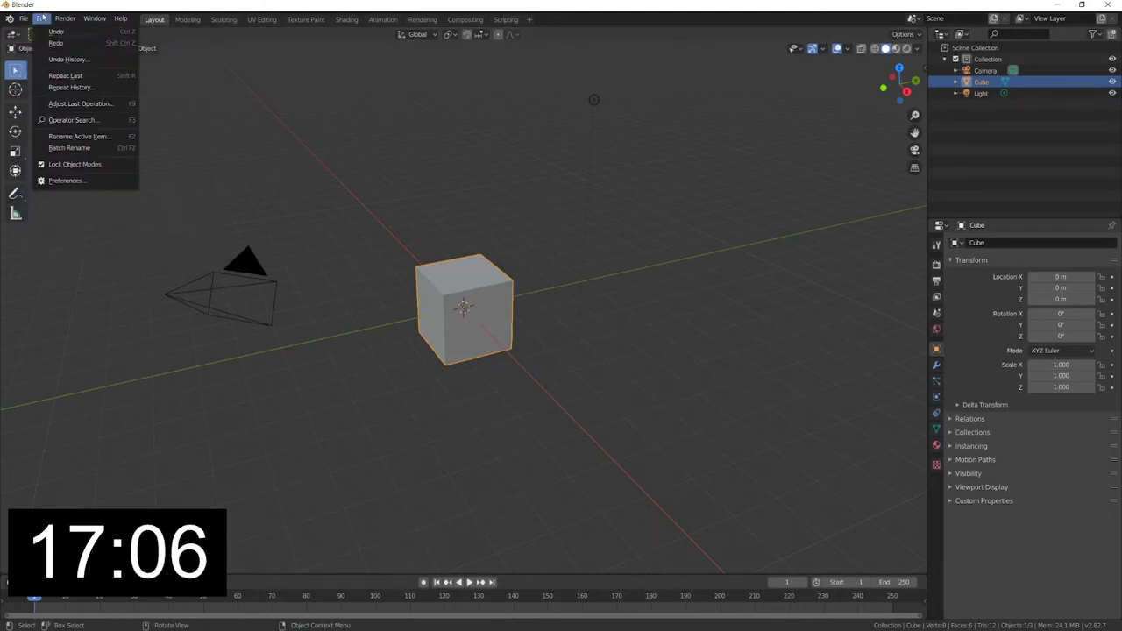
click(70, 180)
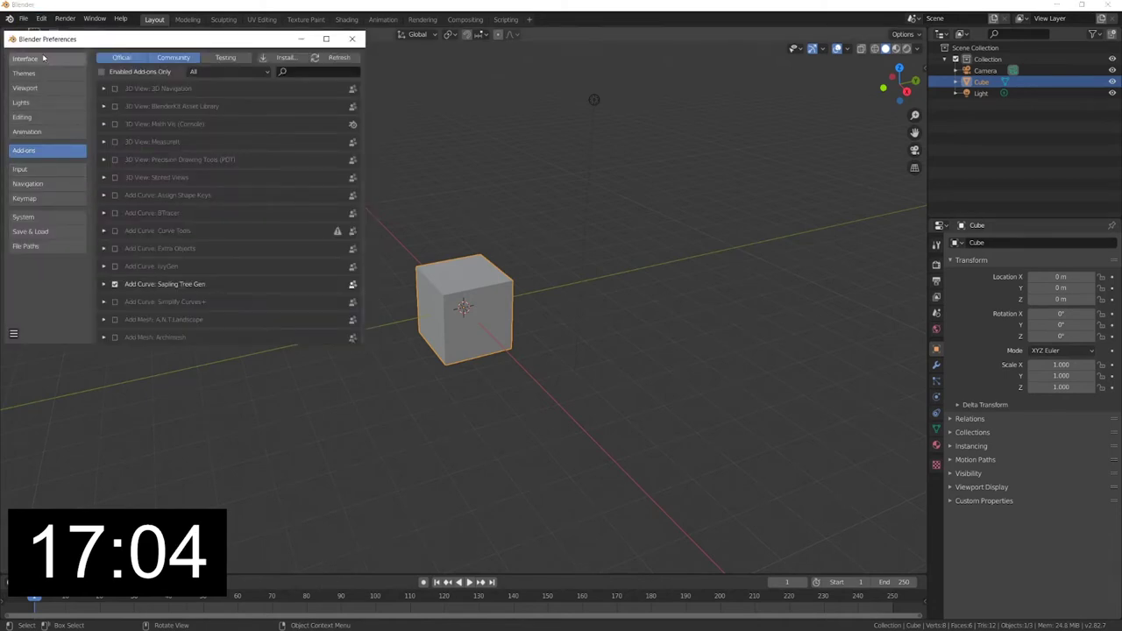
click(279, 72)
text(mak)
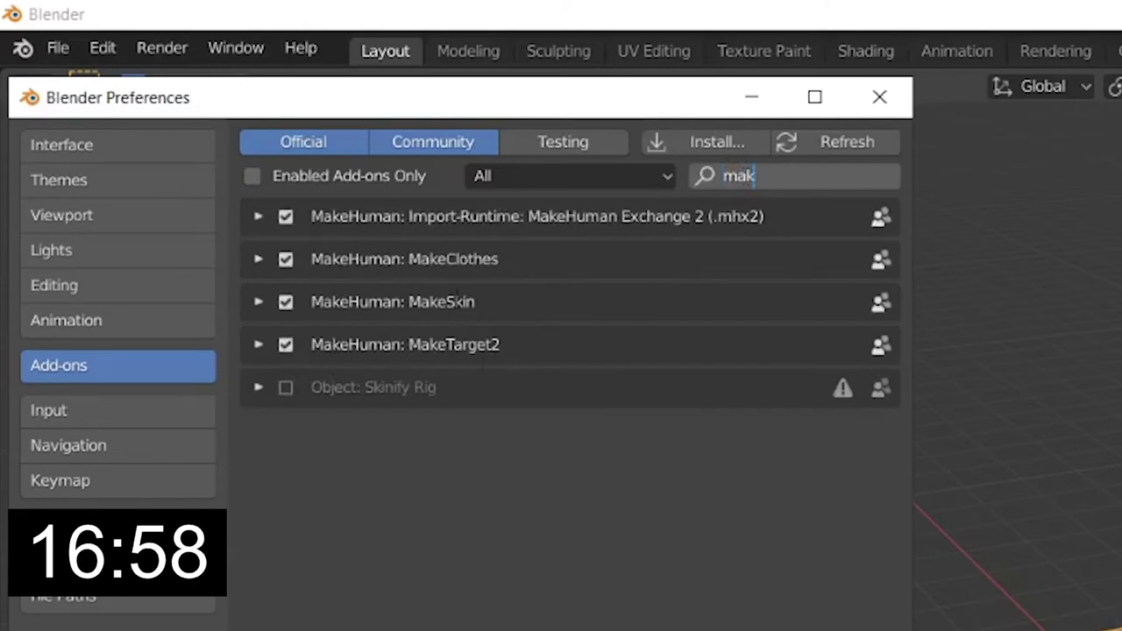
key(Return)
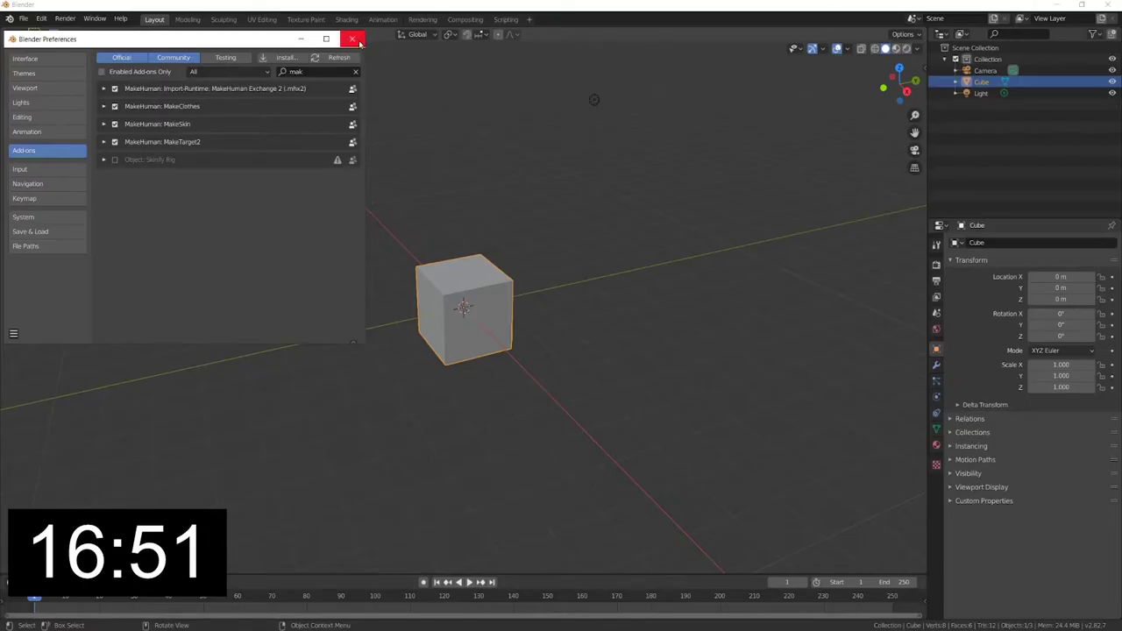
click(358, 38)
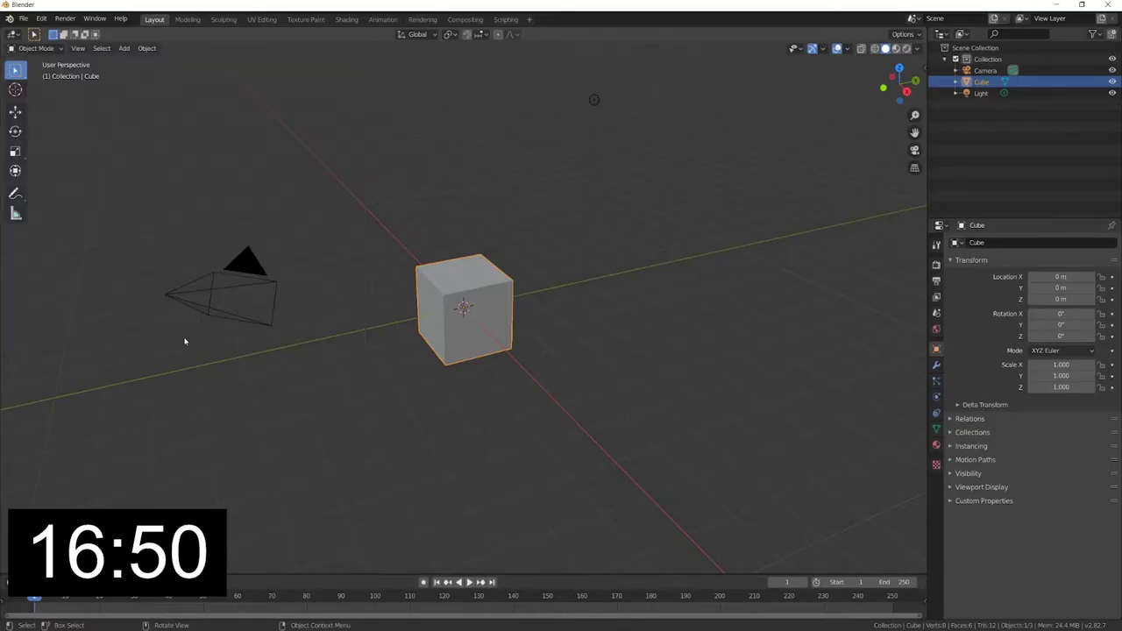
drag(184, 341, 742, 69)
Step: Delete the default cube, camera and light, then import the Tori_1 character from its .mhx2 file
key(Delete)
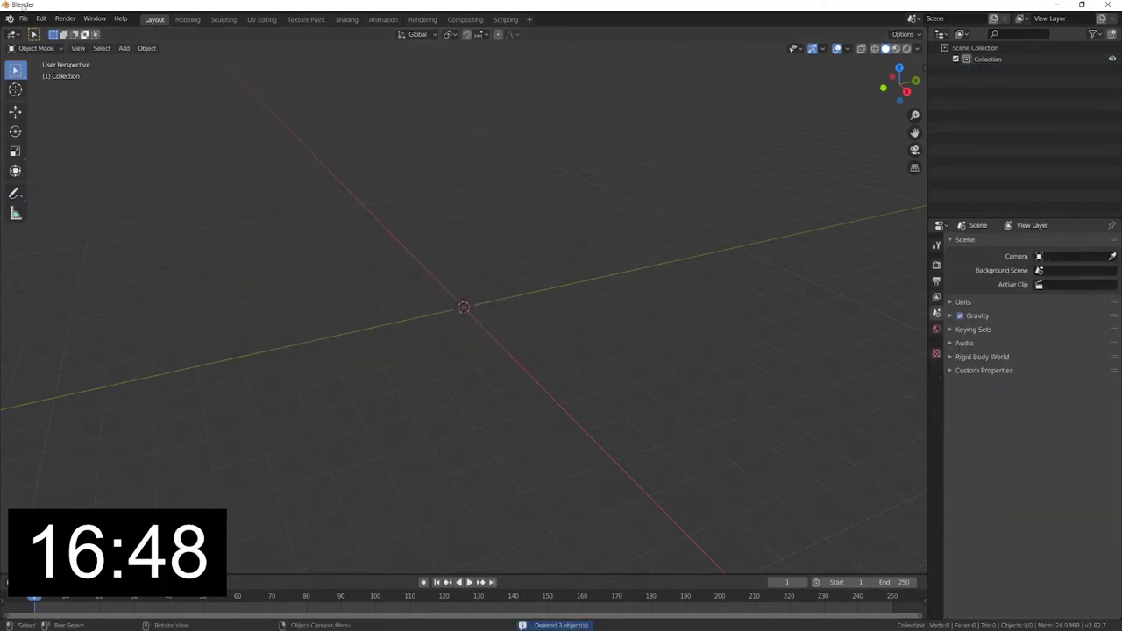
click(23, 18)
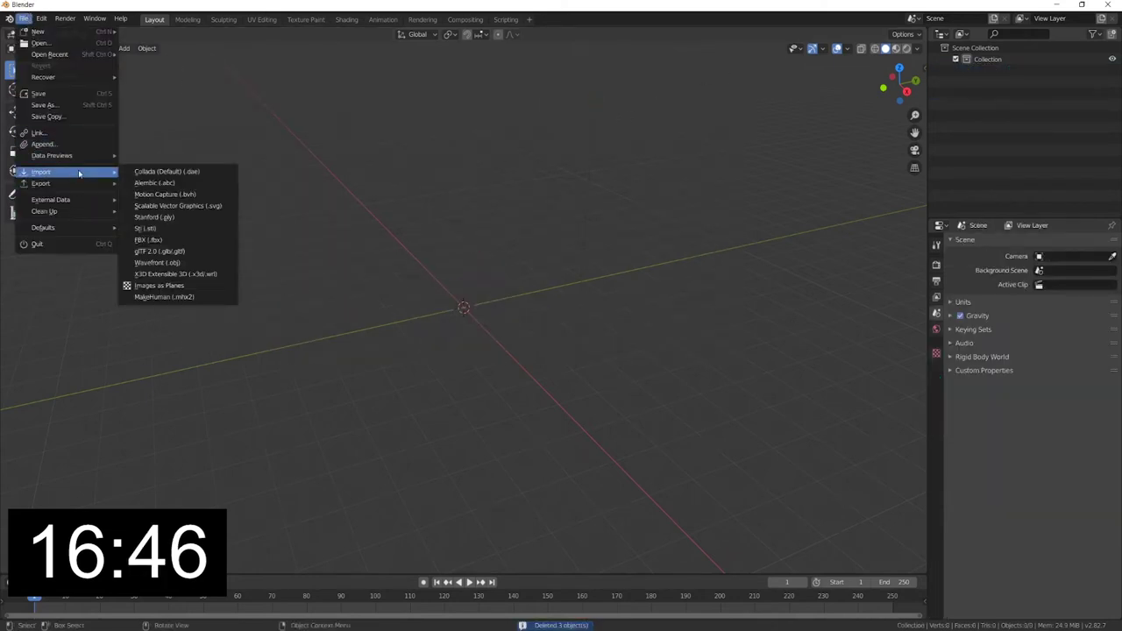
mouse_move(41, 172)
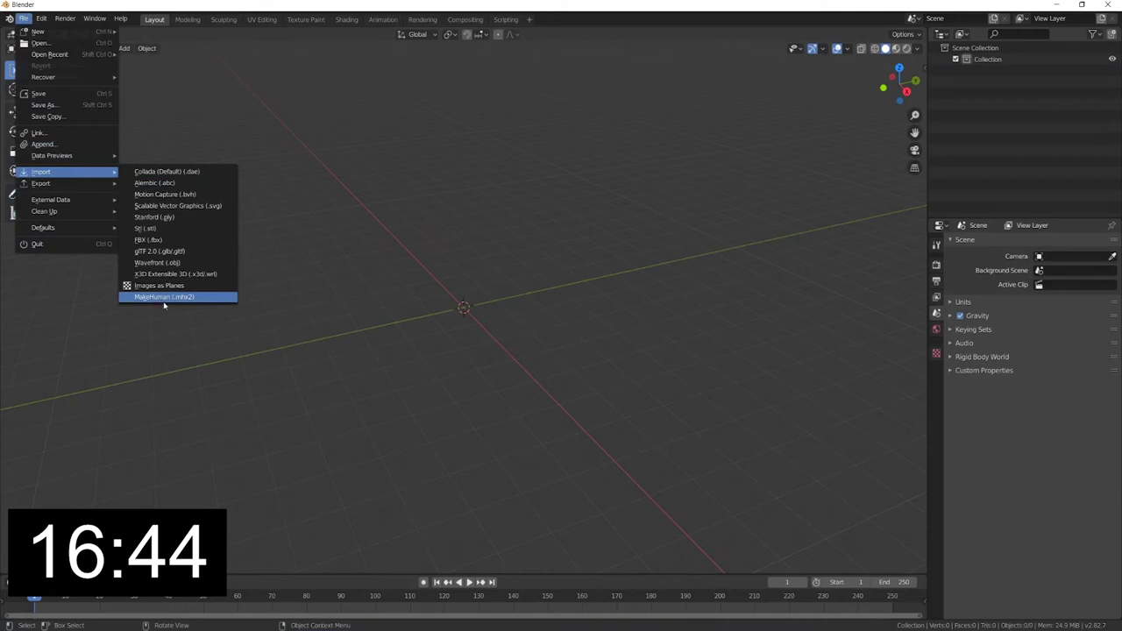
click(166, 301)
double_click(426, 281)
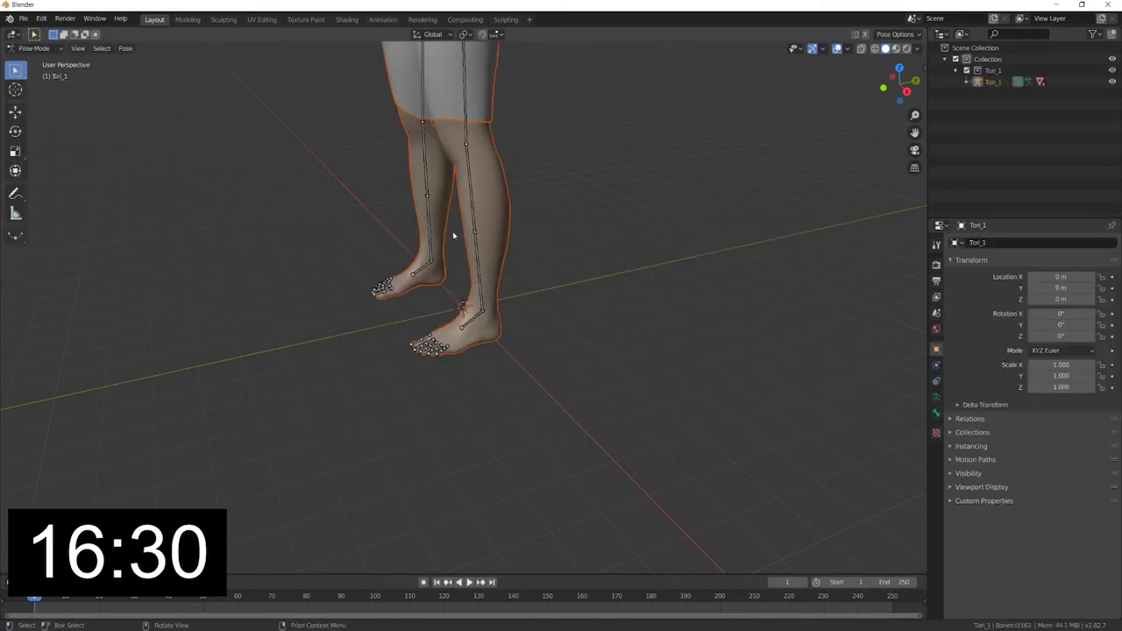
middle_drag(467, 217, 488, 231)
scroll(488, 230, up, 3)
scroll(511, 223, down, 2)
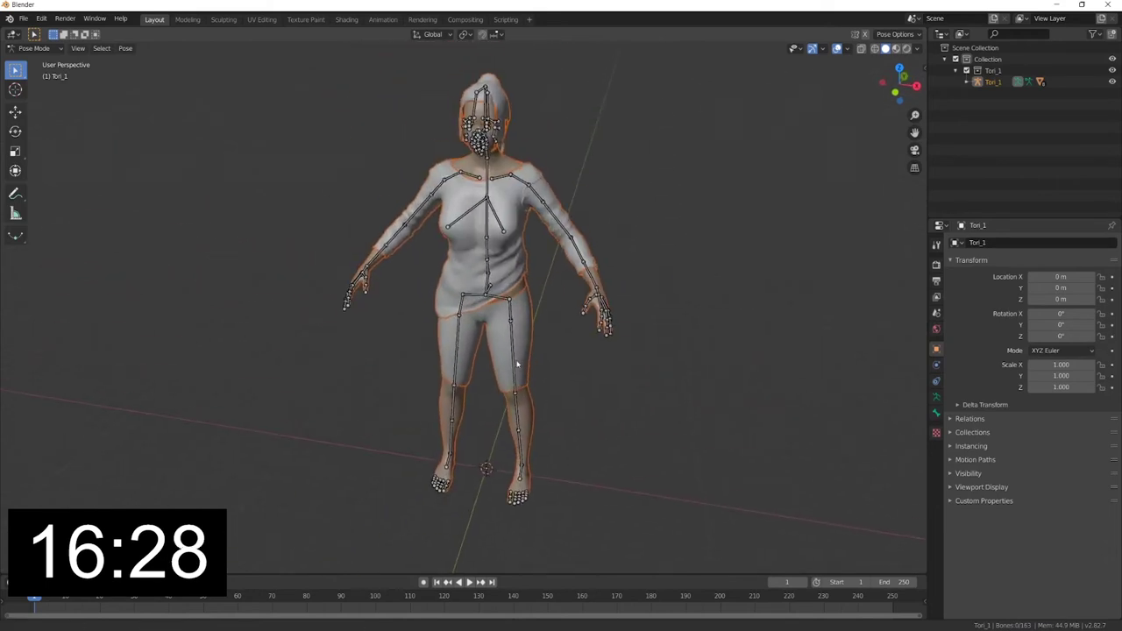
mouse_move(514, 351)
middle_down()
mouse_move(543, 330)
mouse_move(551, 283)
middle_up()
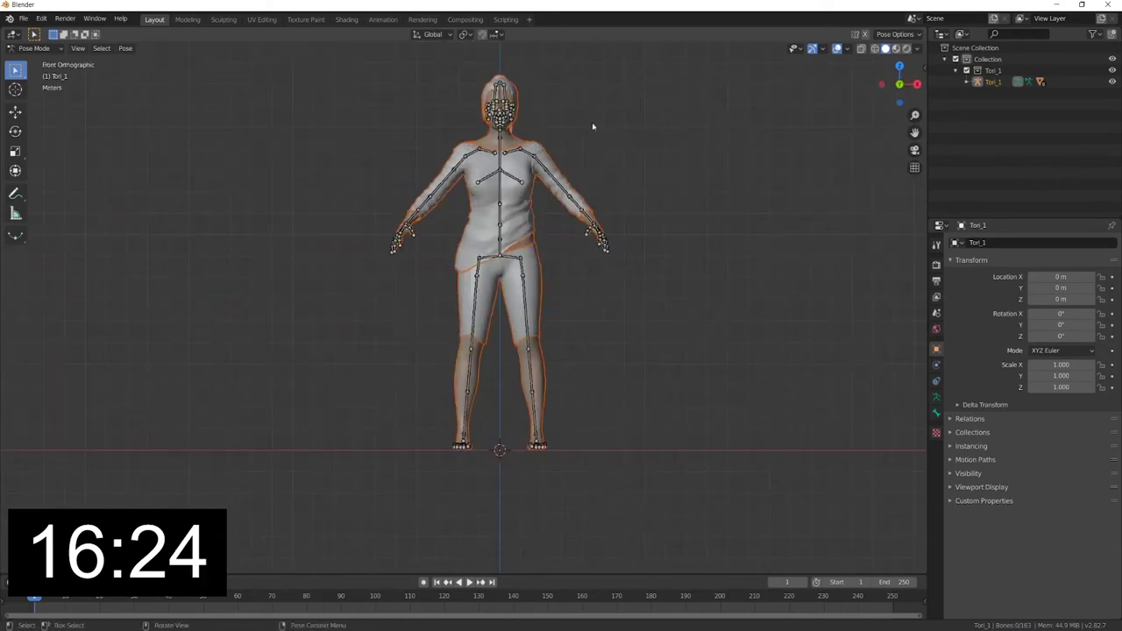
scroll(500, 159, up, 3)
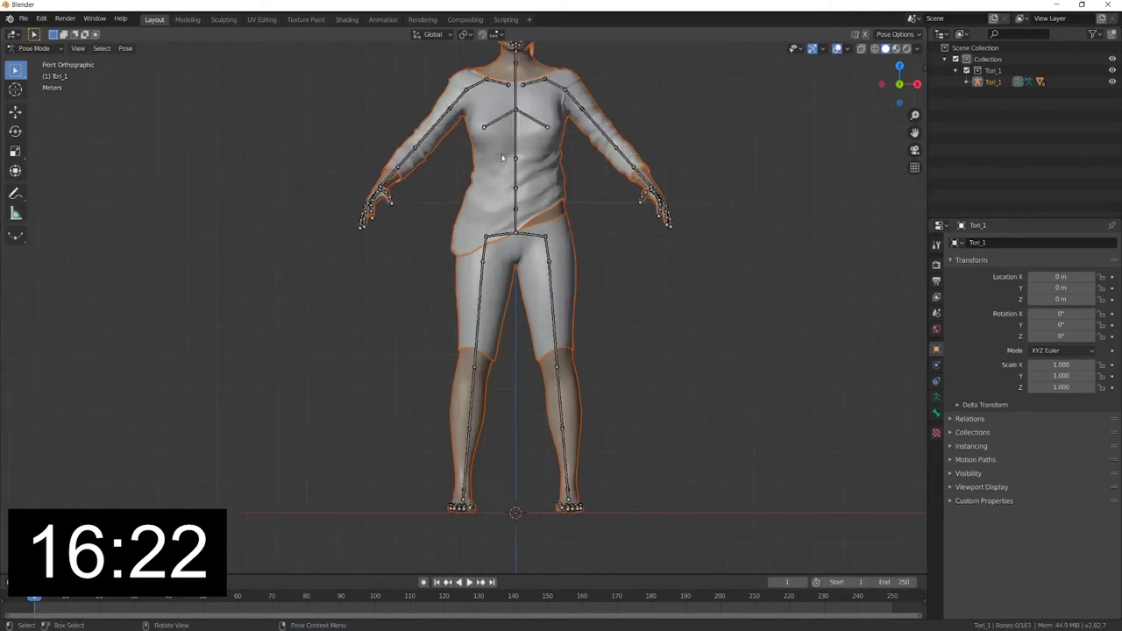
scroll(517, 151, down, 1)
scroll(530, 145, down, 1)
scroll(543, 141, down, 1)
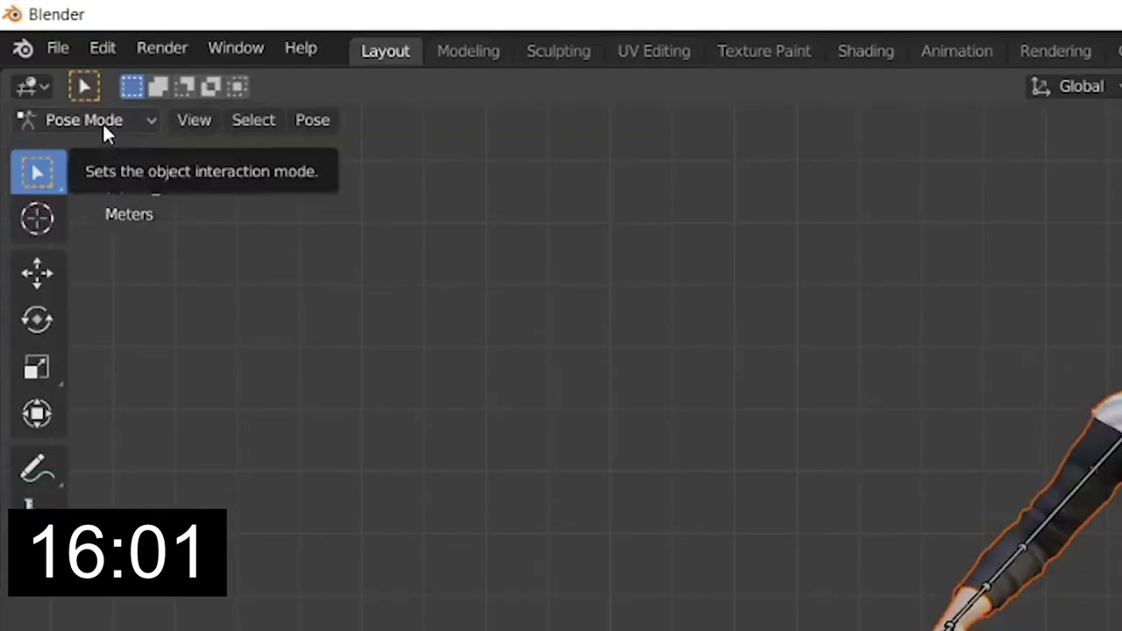
Step: Enter Pose Mode and test-rotate the right arm and left upper-leg bones, then reset the leg
click(103, 122)
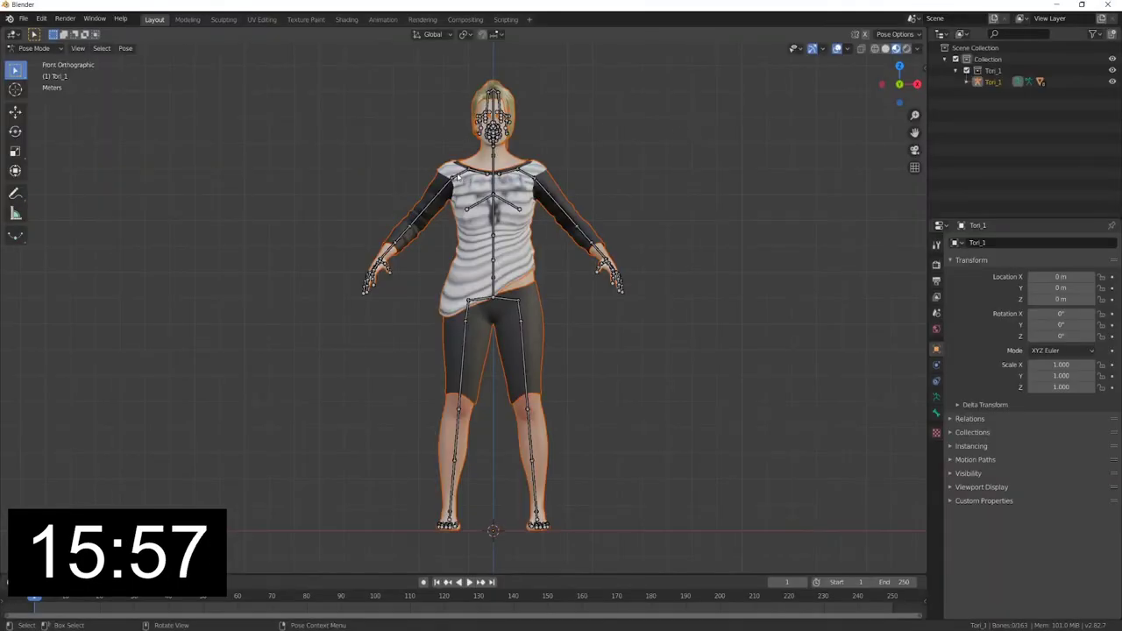
key(r)
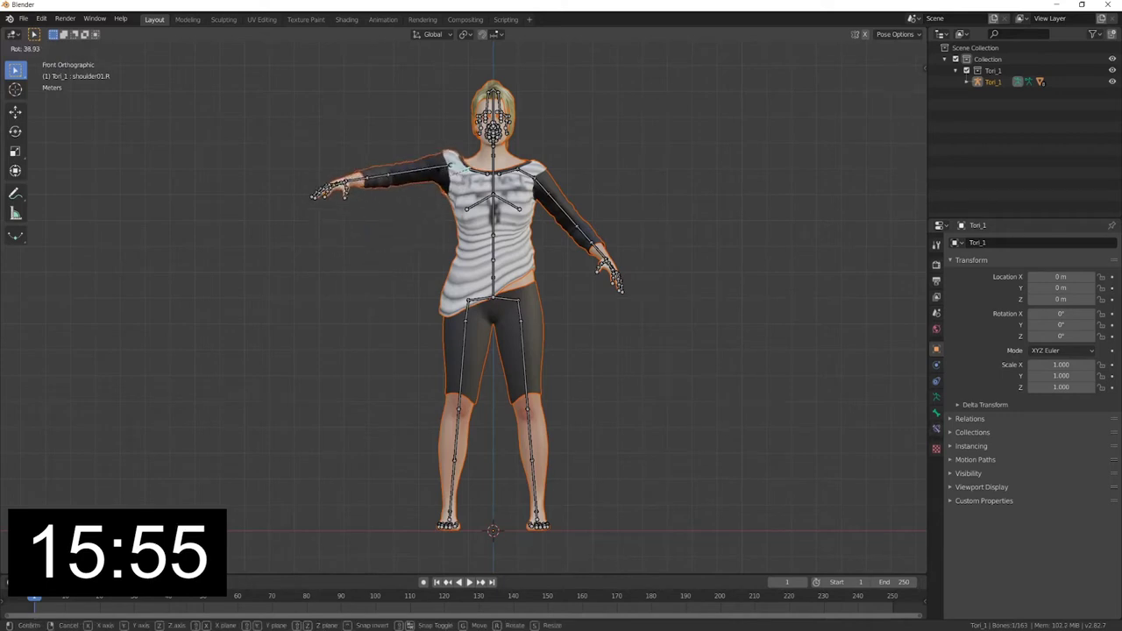
right_click(436, 181)
click(523, 351)
key(r)
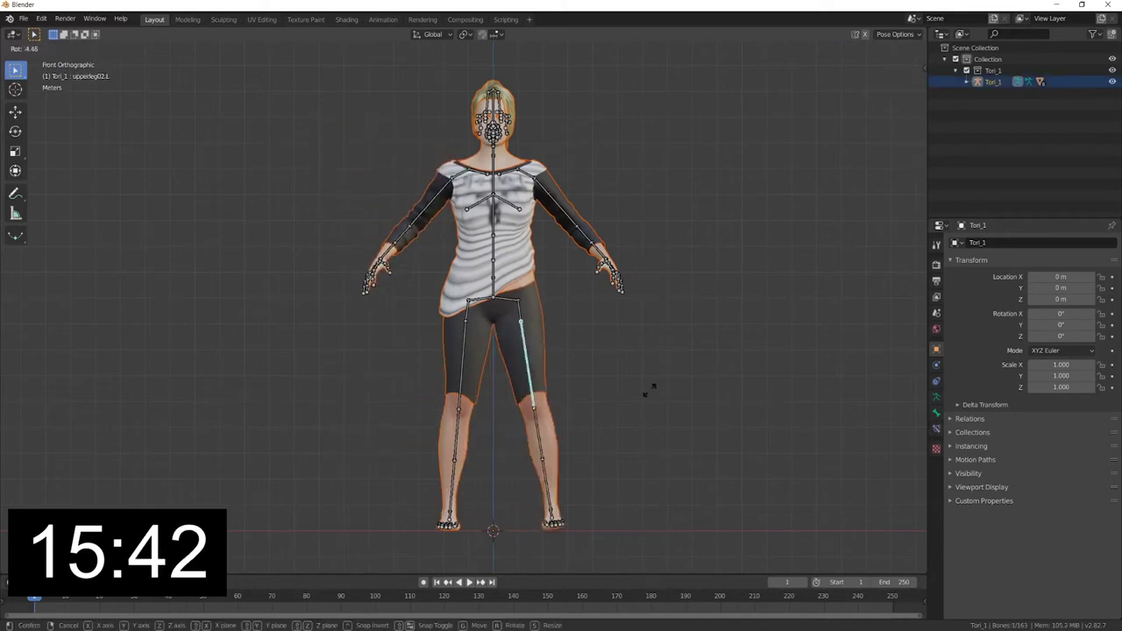
click(633, 193)
key(alt+r)
Step: Test-rotate the jaw and the orbicularis03.L eyebrow bone on X, then switch to front view
scroll(474, 263, up, 5)
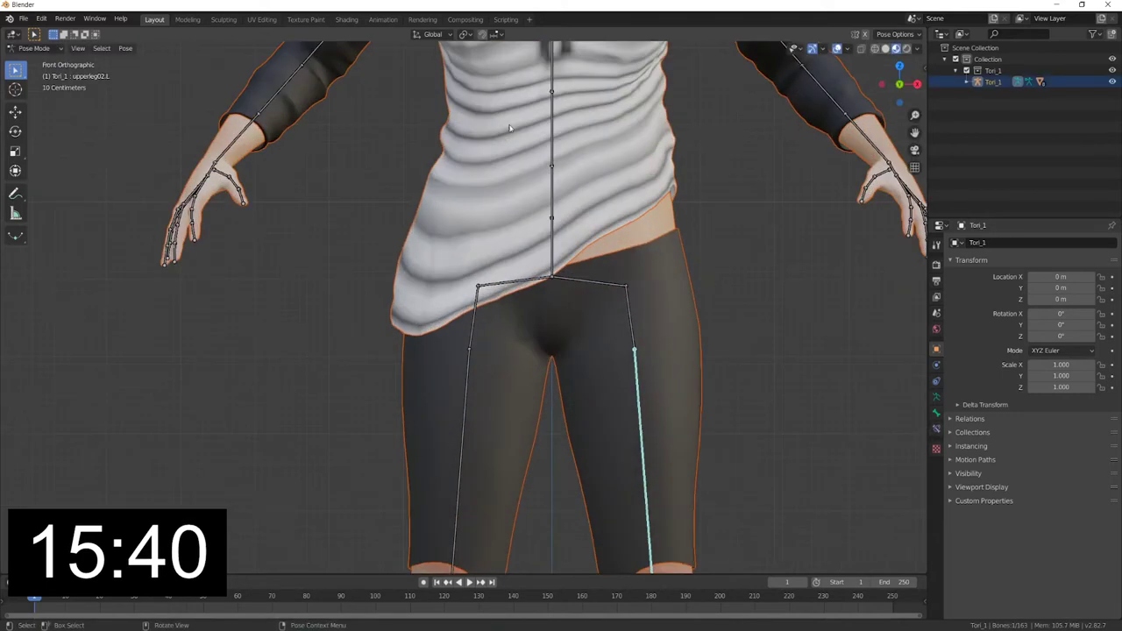
shift+middle_drag(474, 241, 474, 461)
scroll(474, 460, up, 2)
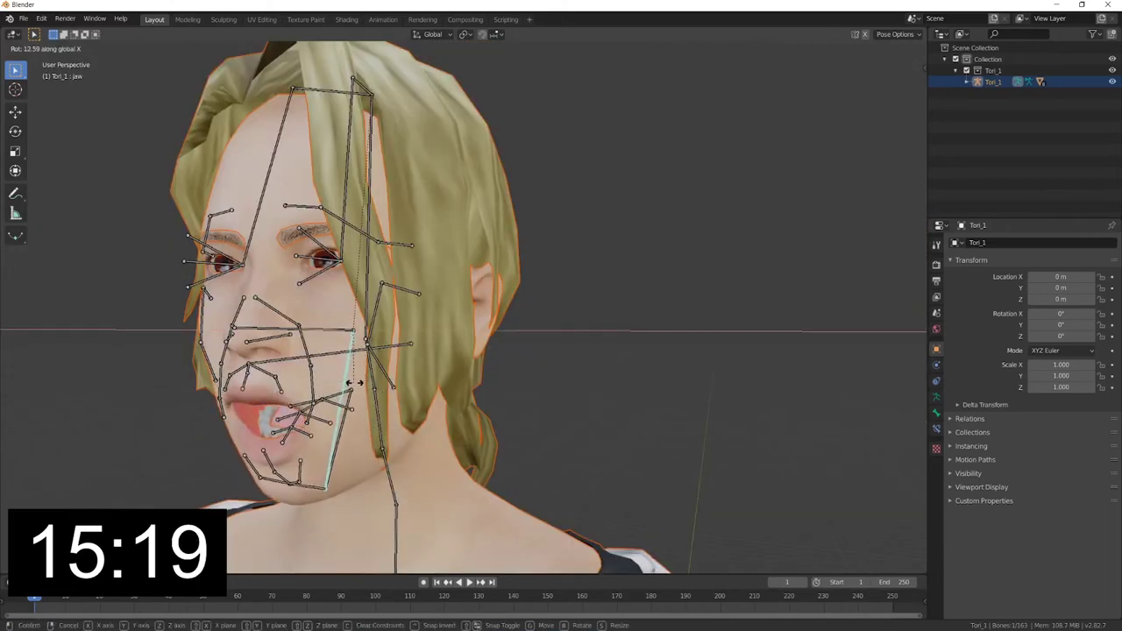
key(Escape)
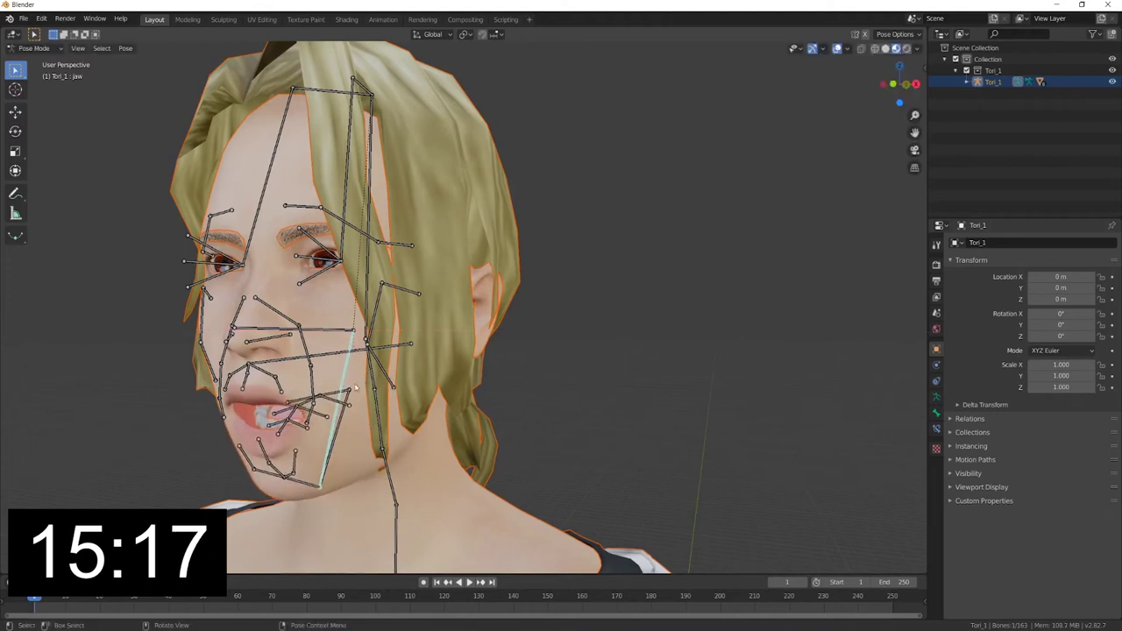
click(318, 242)
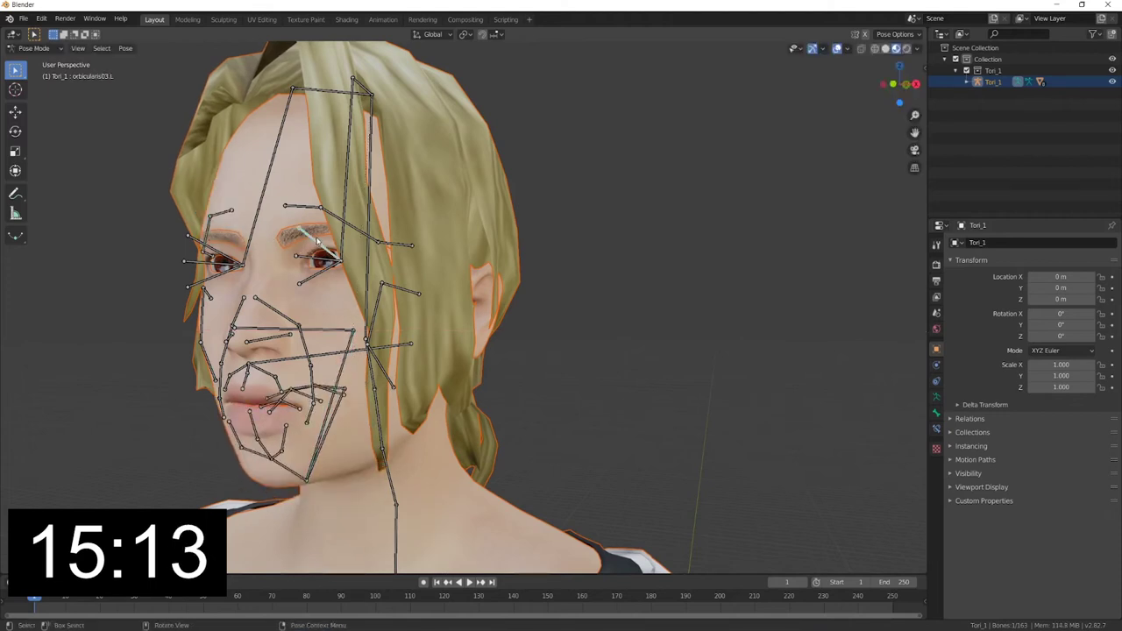
key(r)
key(x)
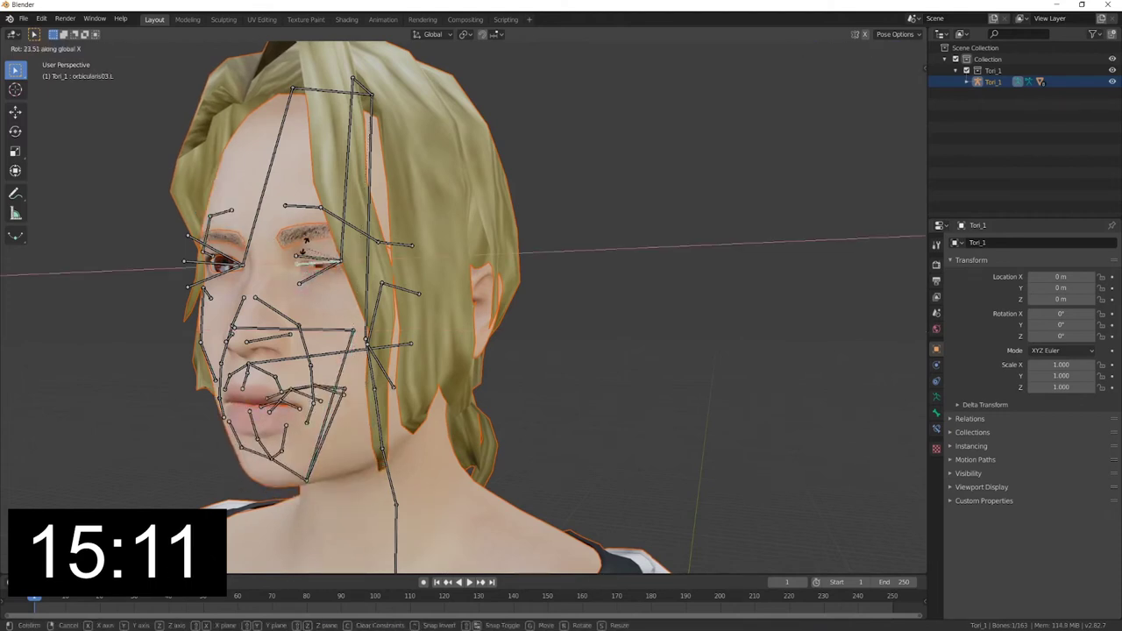
key(Escape)
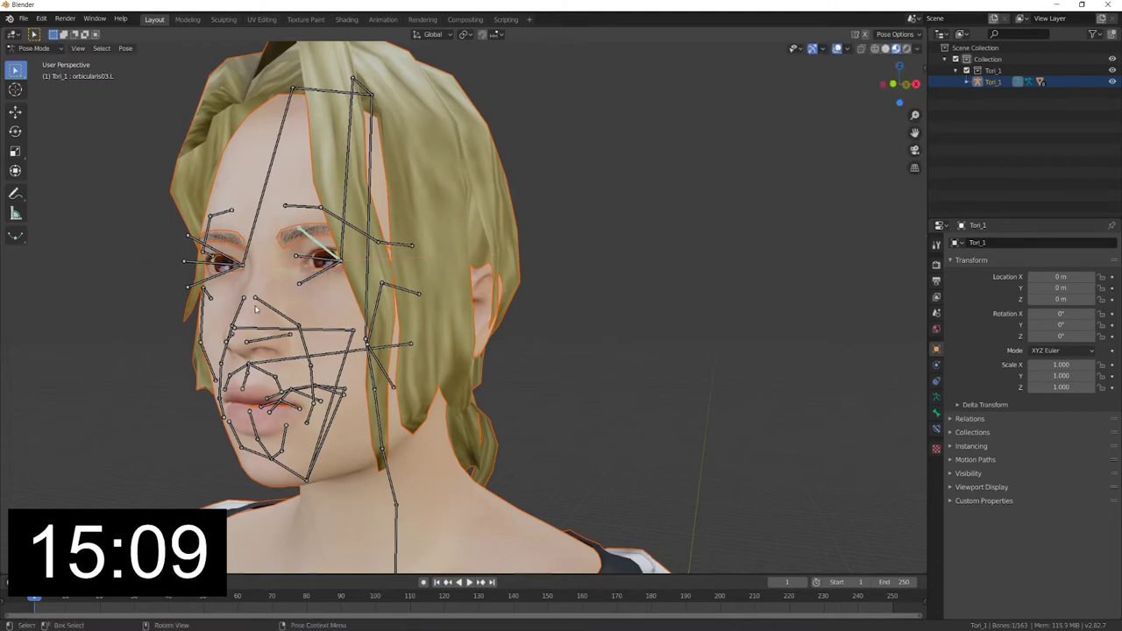
scroll(256, 276, down, 5)
key(KP_1)
Step: Return to Object Mode, hide the Tori_1 armature in the Outliner and select Tori_1.Body
key(KP_5)
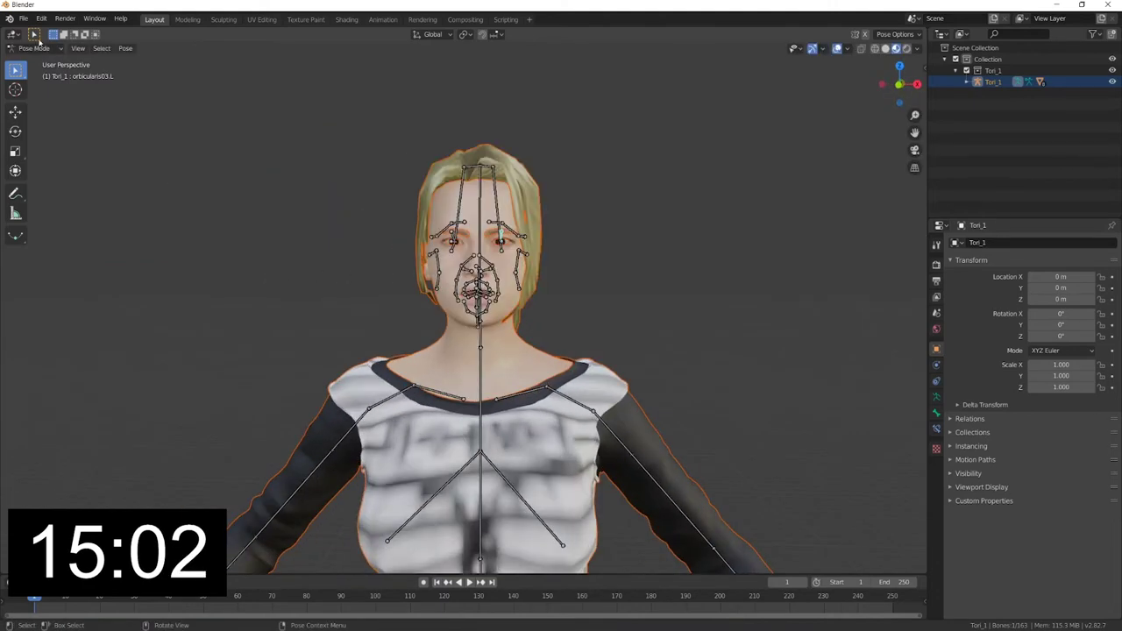
click(35, 48)
click(39, 61)
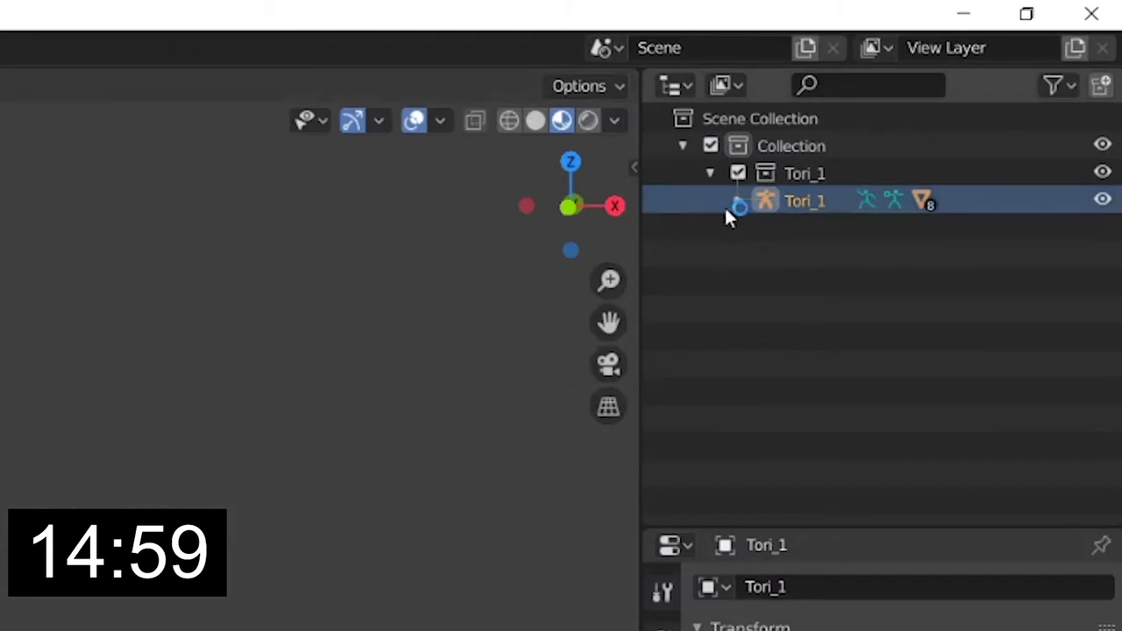
click(726, 205)
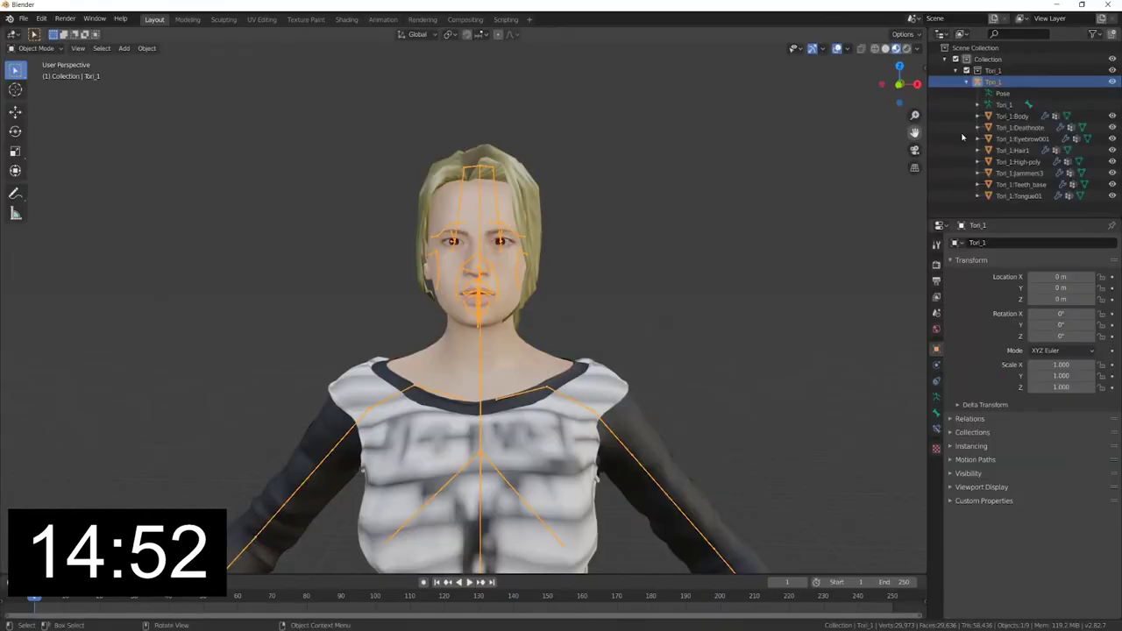
click(1112, 81)
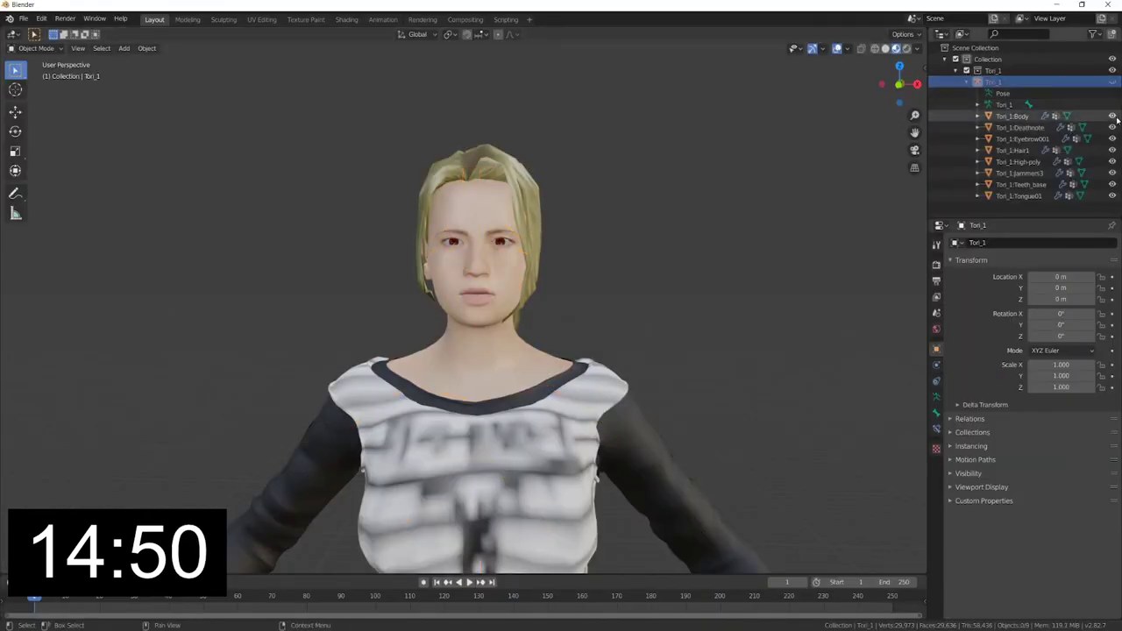
scroll(564, 239, down, 3)
click(1091, 116)
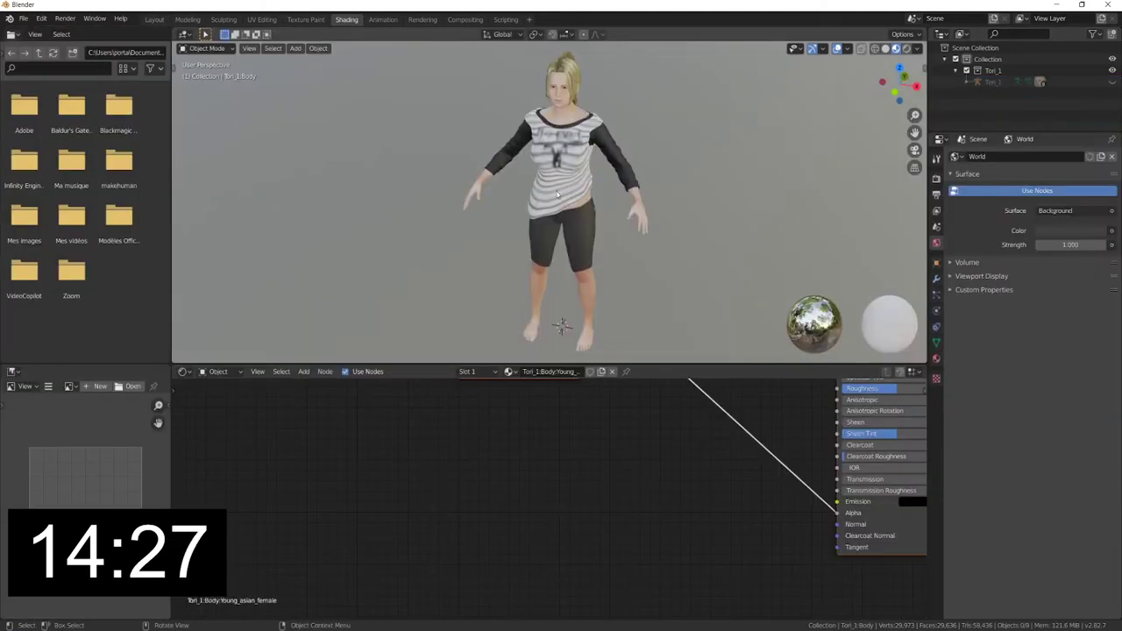
Step: Select the body mesh and frame its Young_asian_female material nodes in the Shader Editor
click(568, 228)
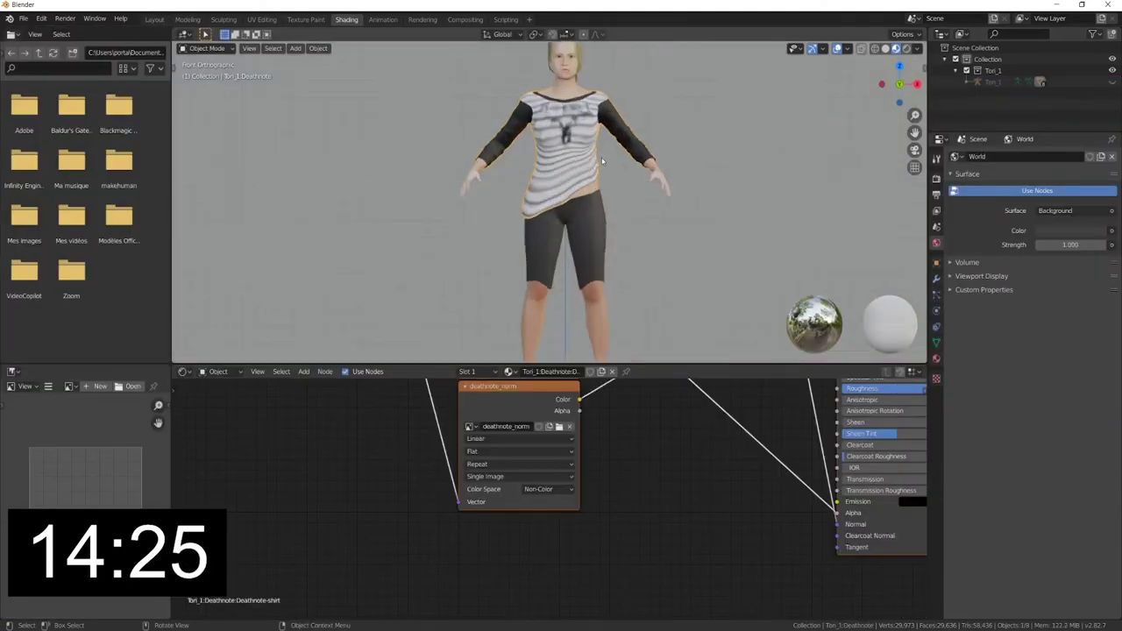
scroll(566, 175, up, 4)
scroll(564, 131, up, 3)
scroll(564, 123, down, 3)
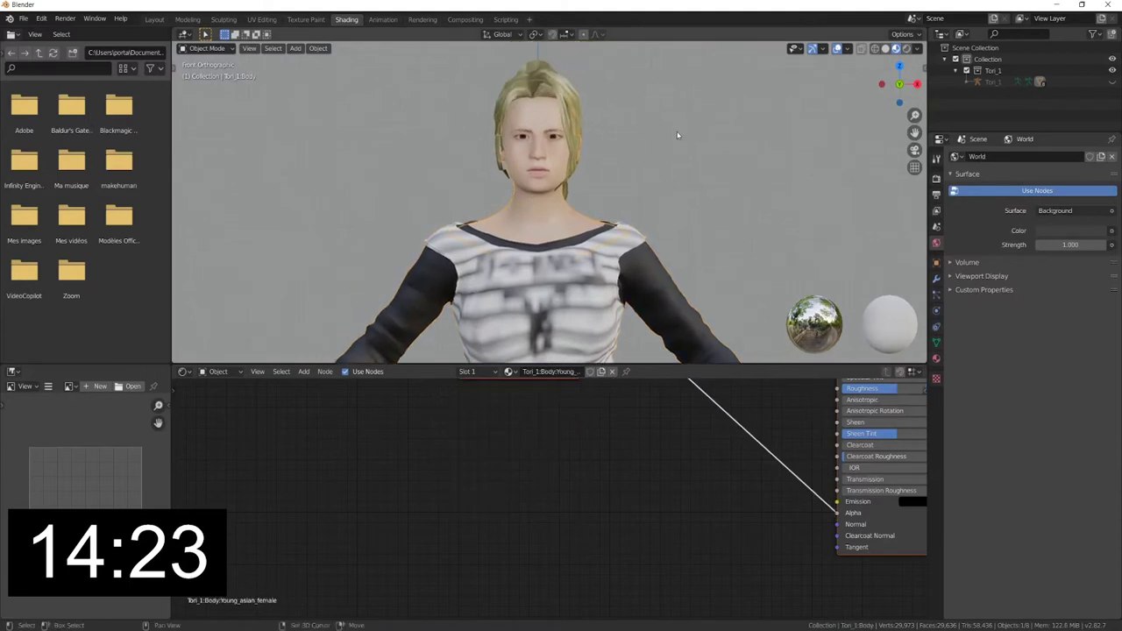
scroll(611, 438, down, 3)
scroll(611, 435, down, 2)
shift+scroll(613, 443, down, 3)
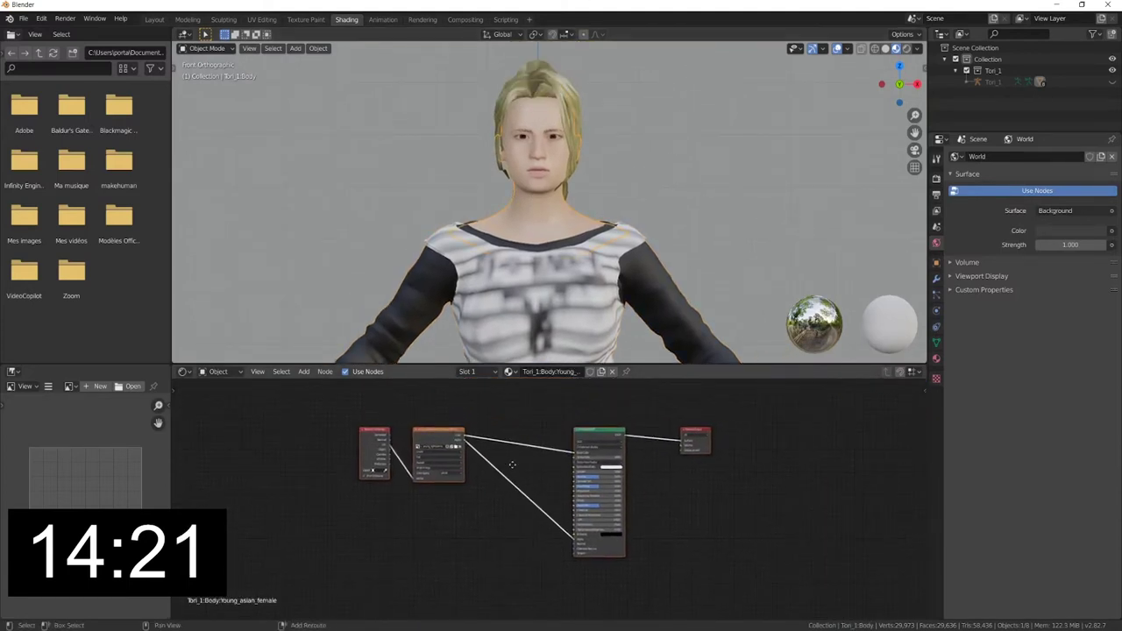
scroll(627, 465, up, 1)
shift+scroll(640, 486, down, 3)
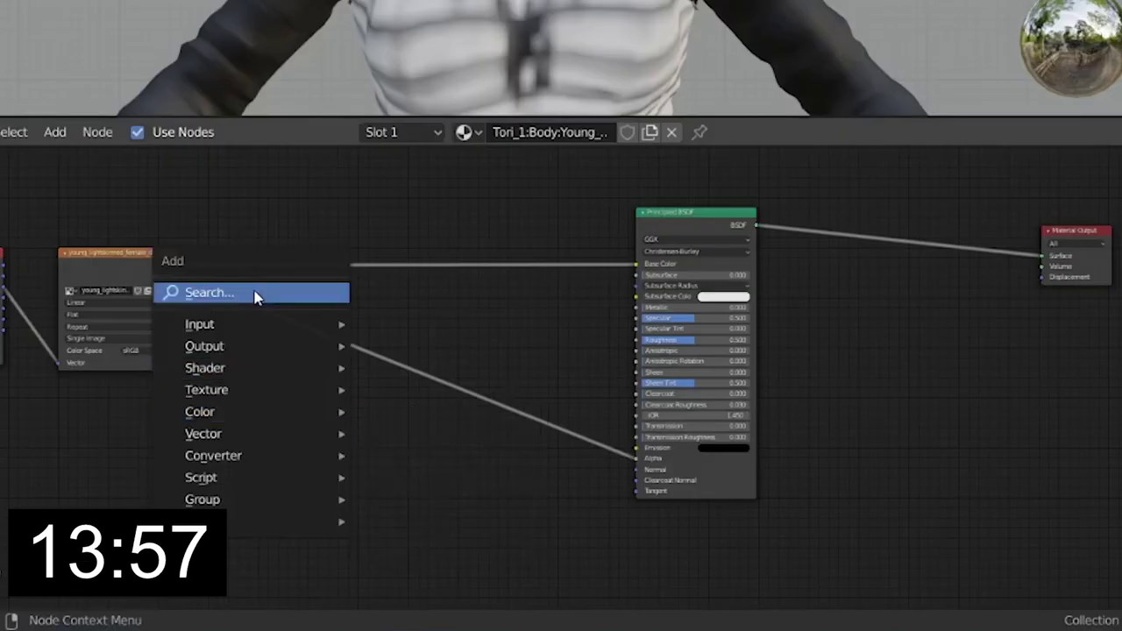
Step: Insert a MixRGB node set to Multiply after the skin texture and link it to Material Output Surface
click(256, 296)
text(mi)
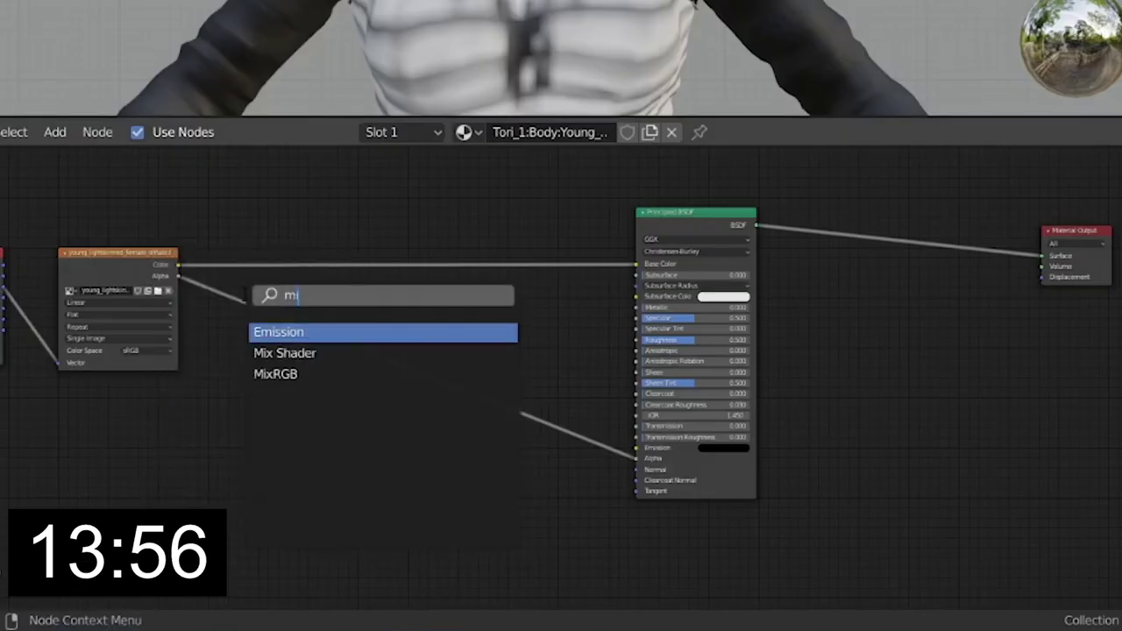
click(281, 373)
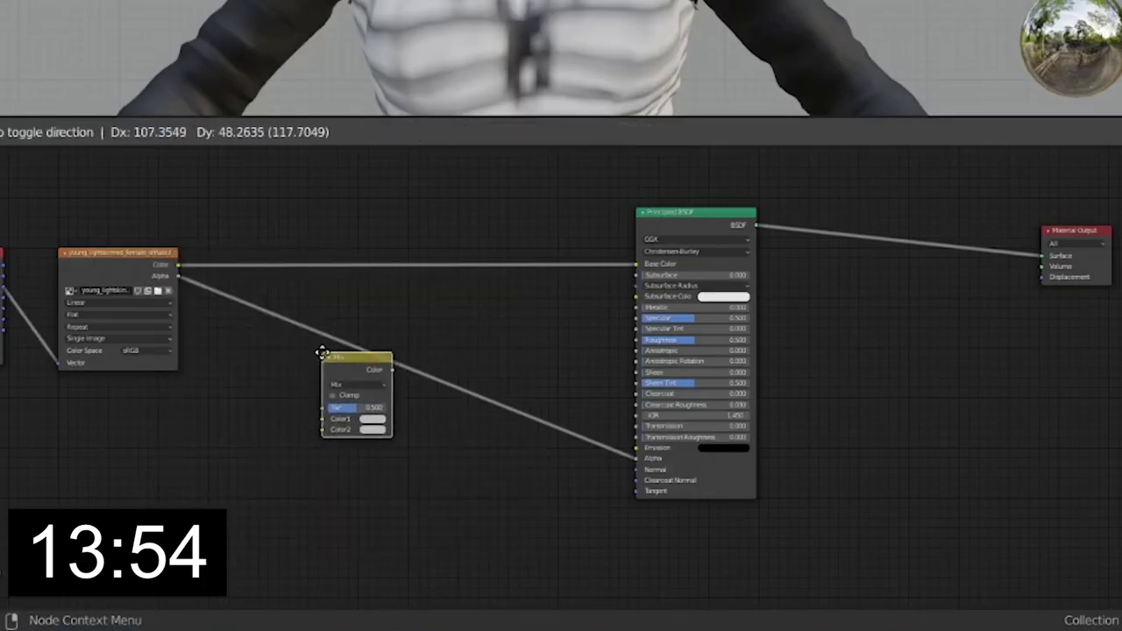
click(404, 225)
click(434, 261)
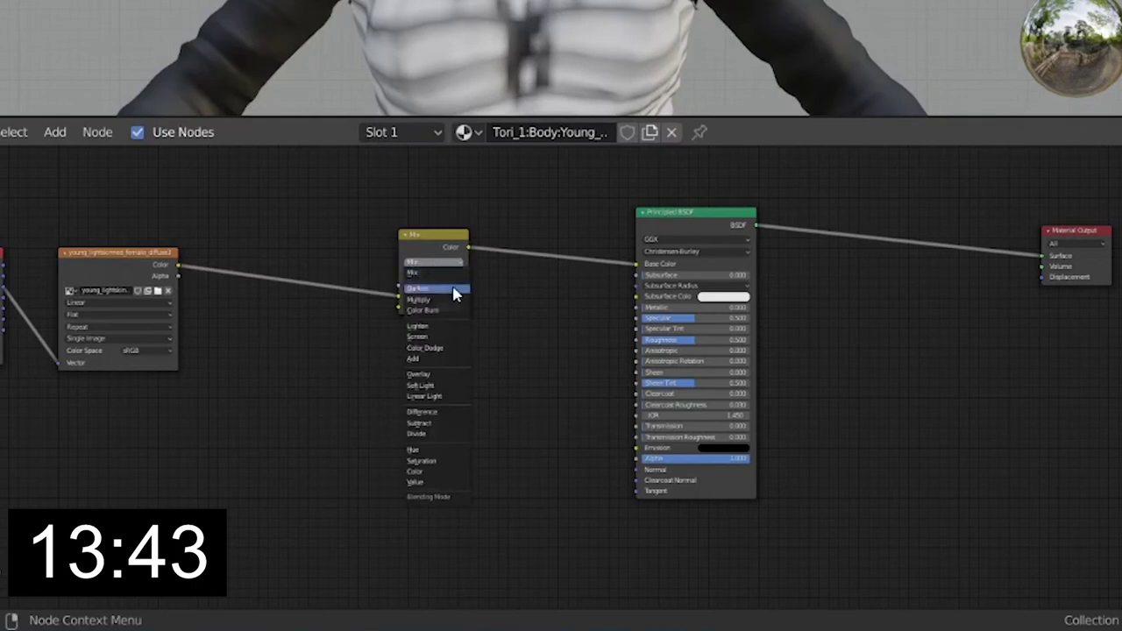
click(459, 299)
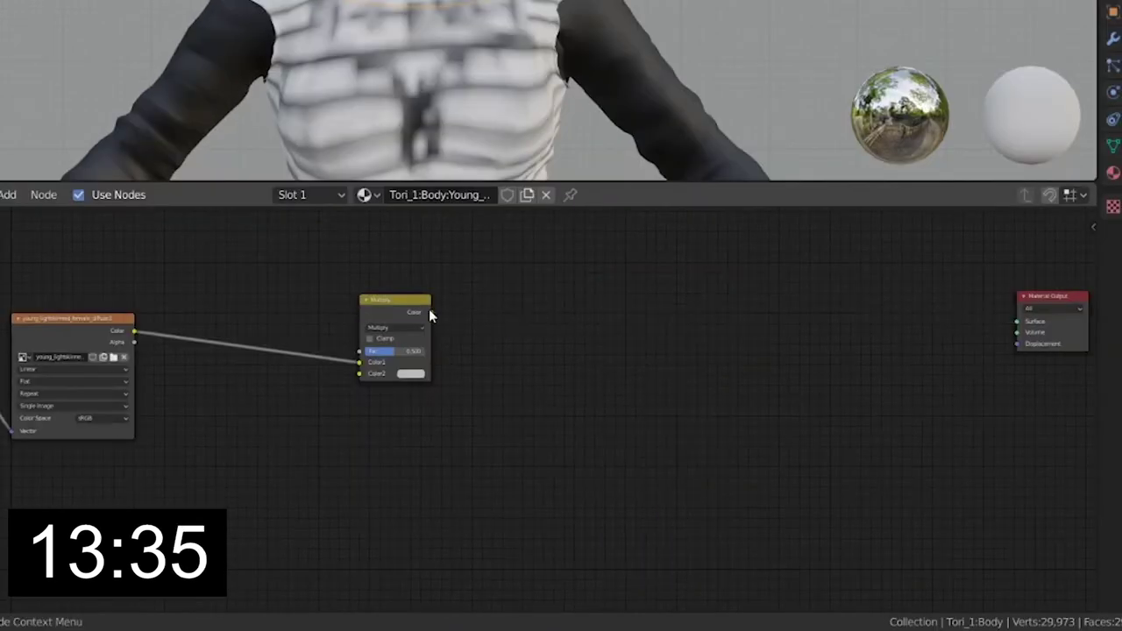
drag(430, 312, 1017, 321)
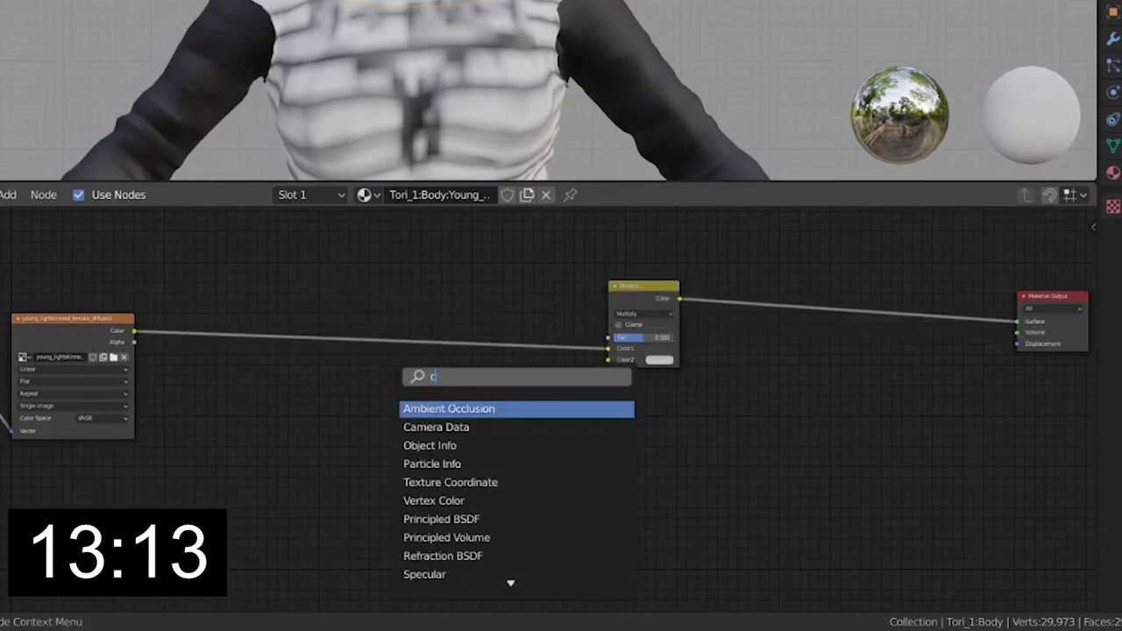
Step: Add a ColorRamp below the Multiply node and feed its colour into the Multiply node
text(col)
key(Down)
key(Return)
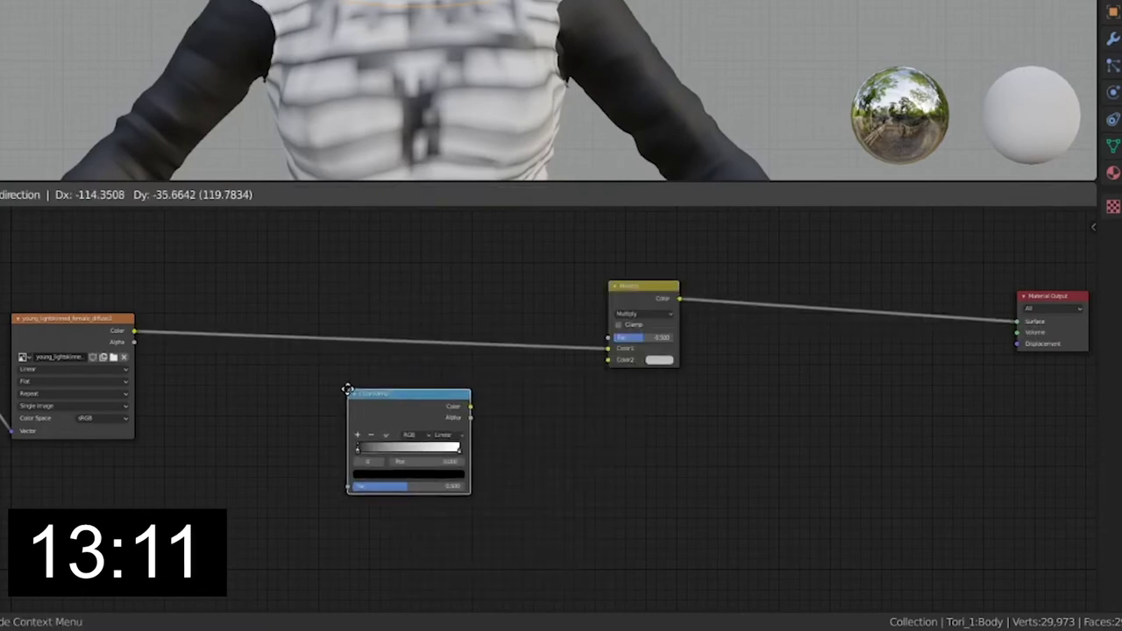
click(302, 387)
drag(424, 403, 609, 360)
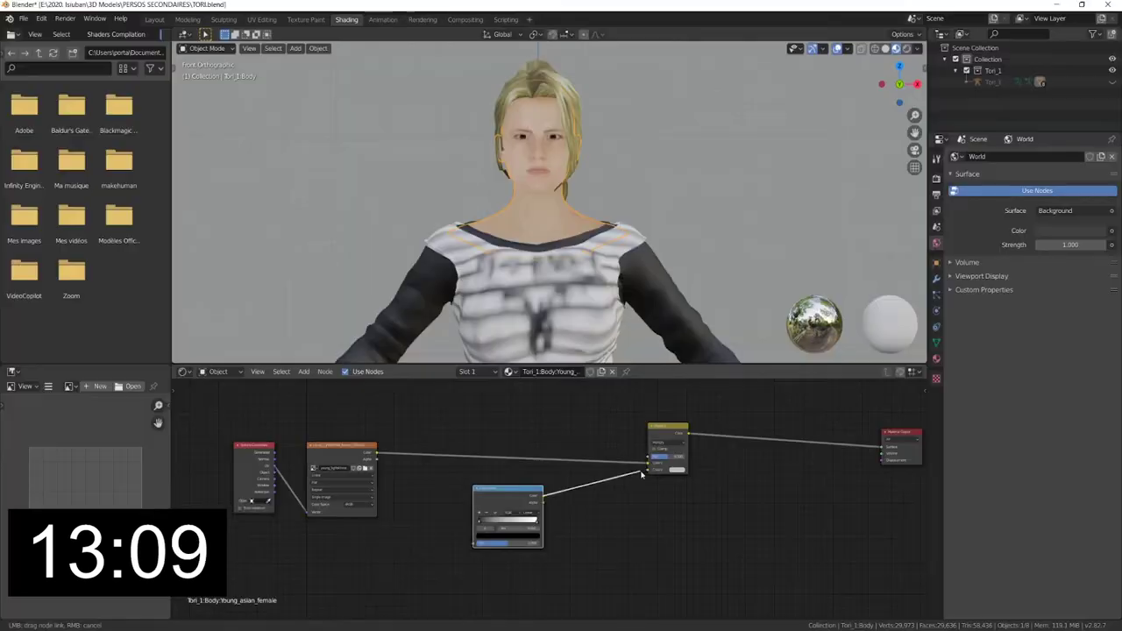
drag(509, 487, 575, 488)
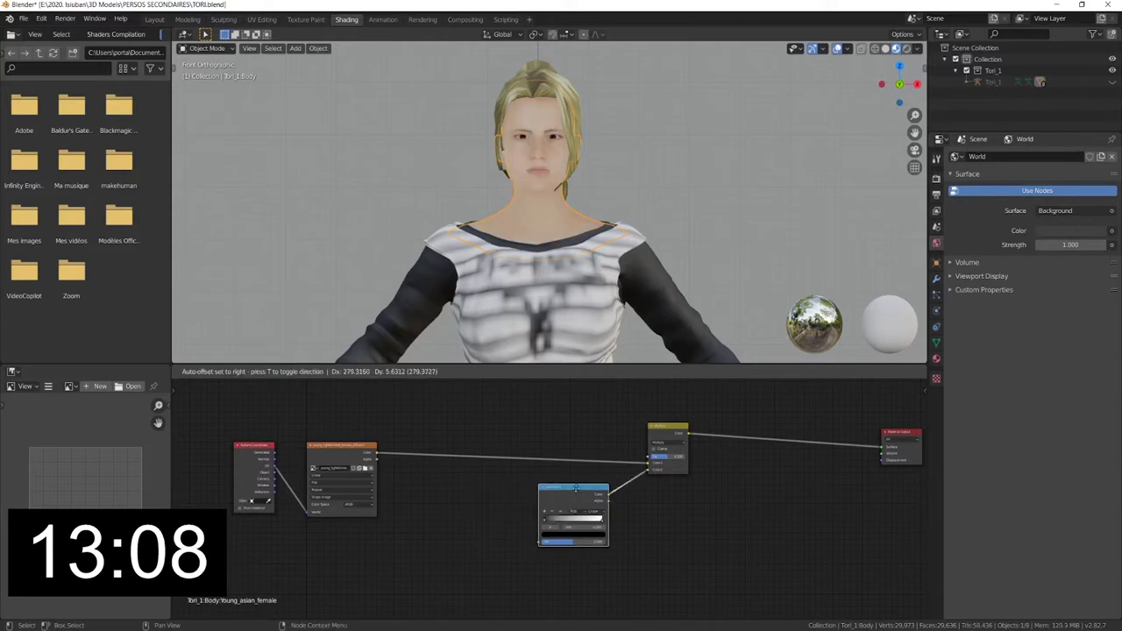
click(575, 487)
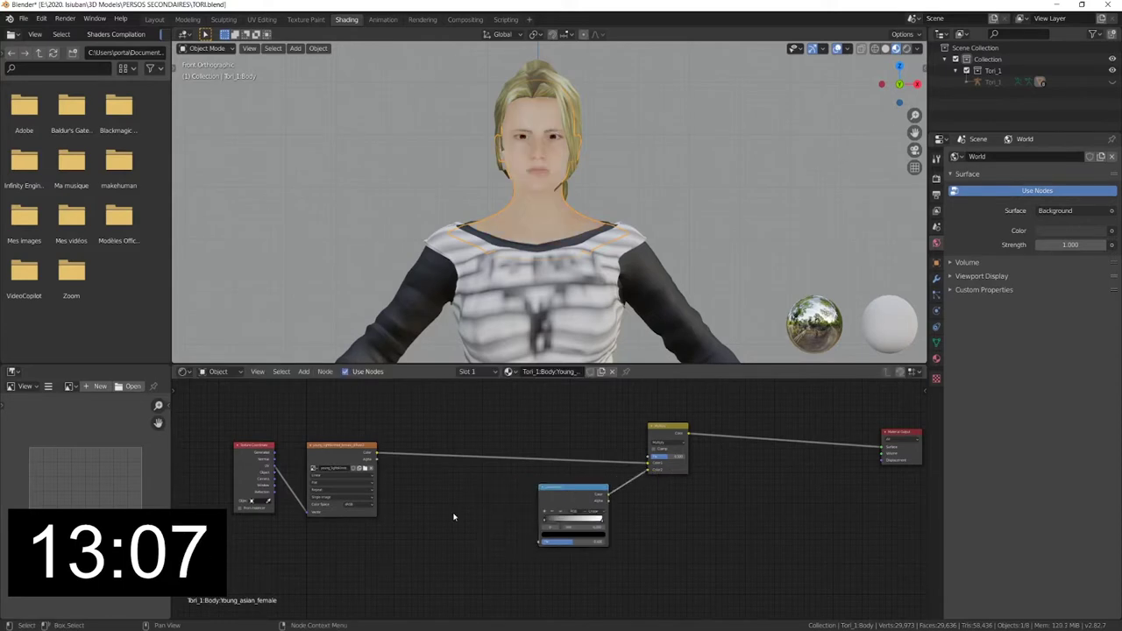
Step: Add Diffuse BSDF and Shader to RGB nodes, chaining them into the ColorRamp's Fac
key(shift+a)
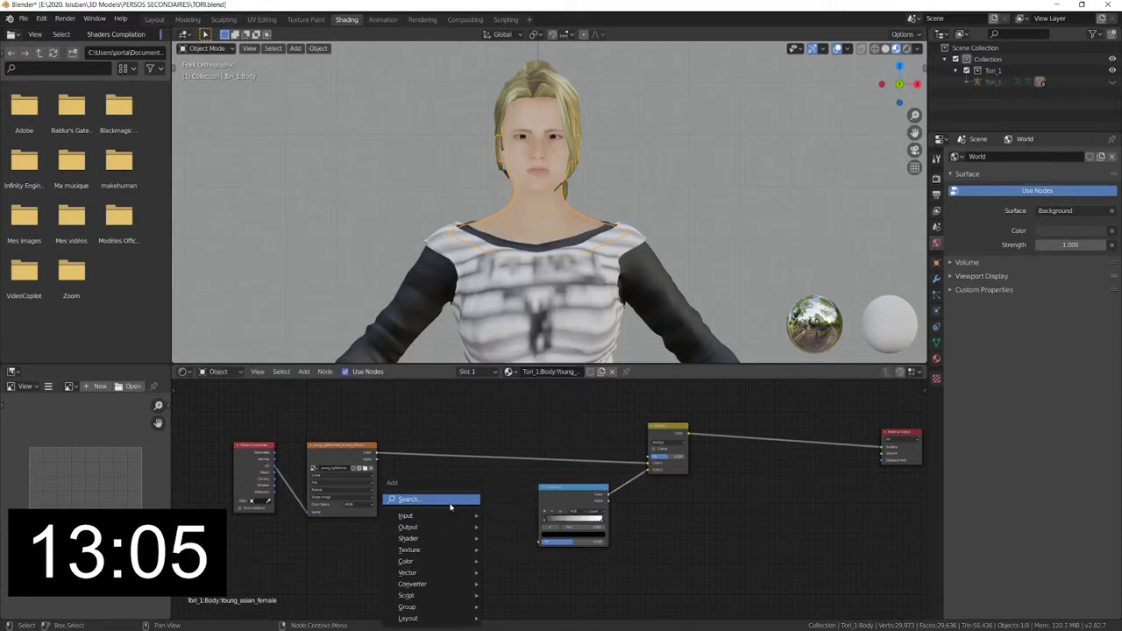
click(450, 501)
text(diff)
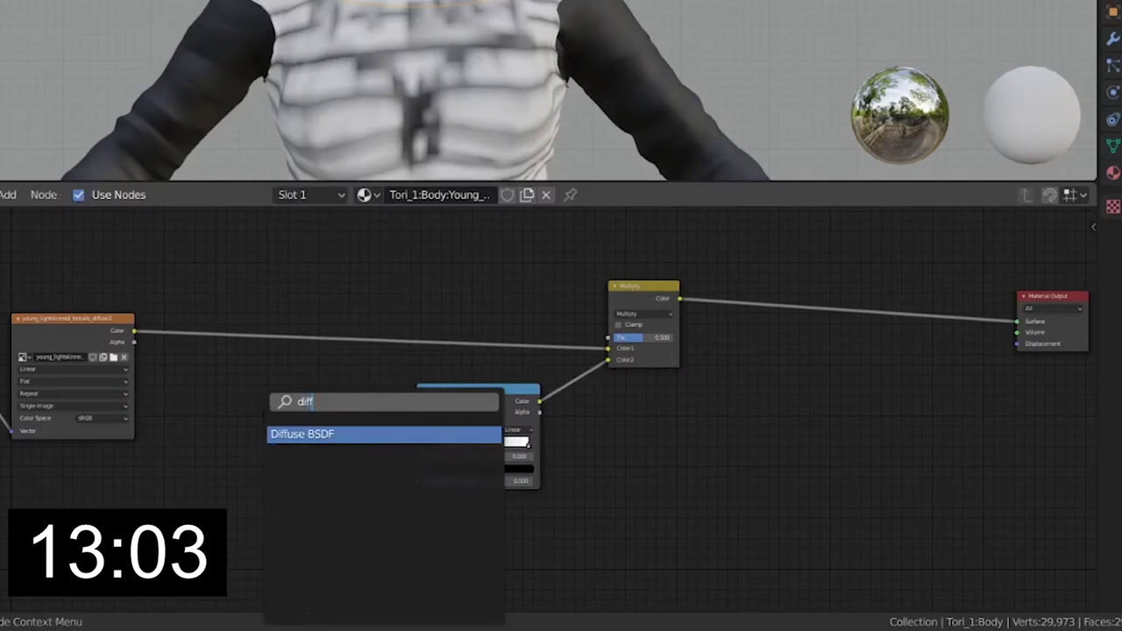
click(273, 437)
text(sha)
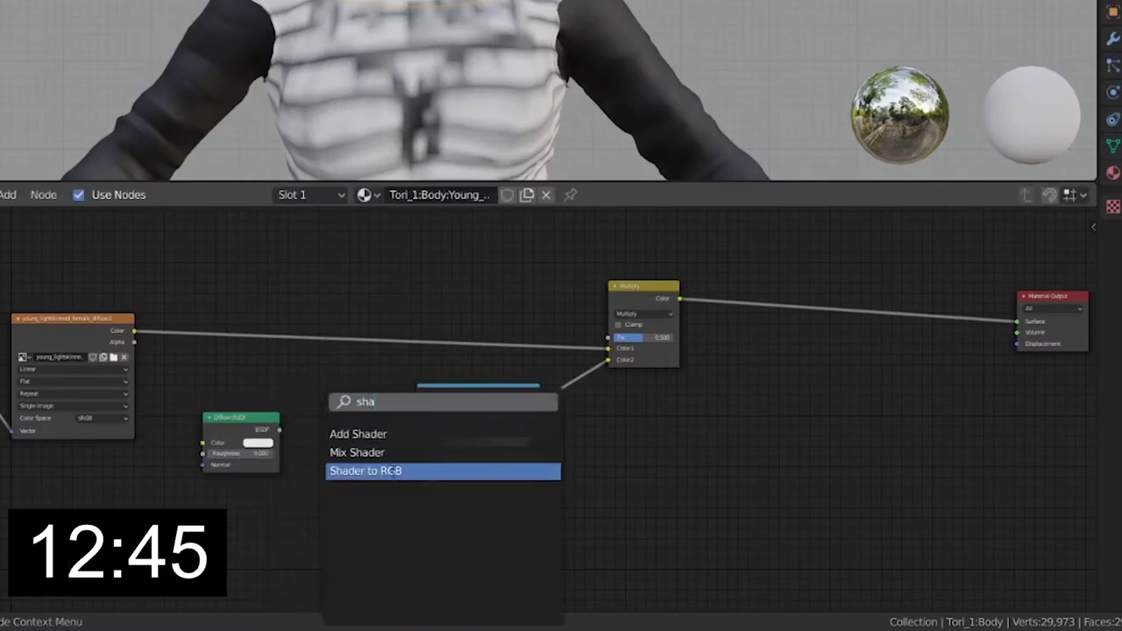
click(391, 472)
click(316, 403)
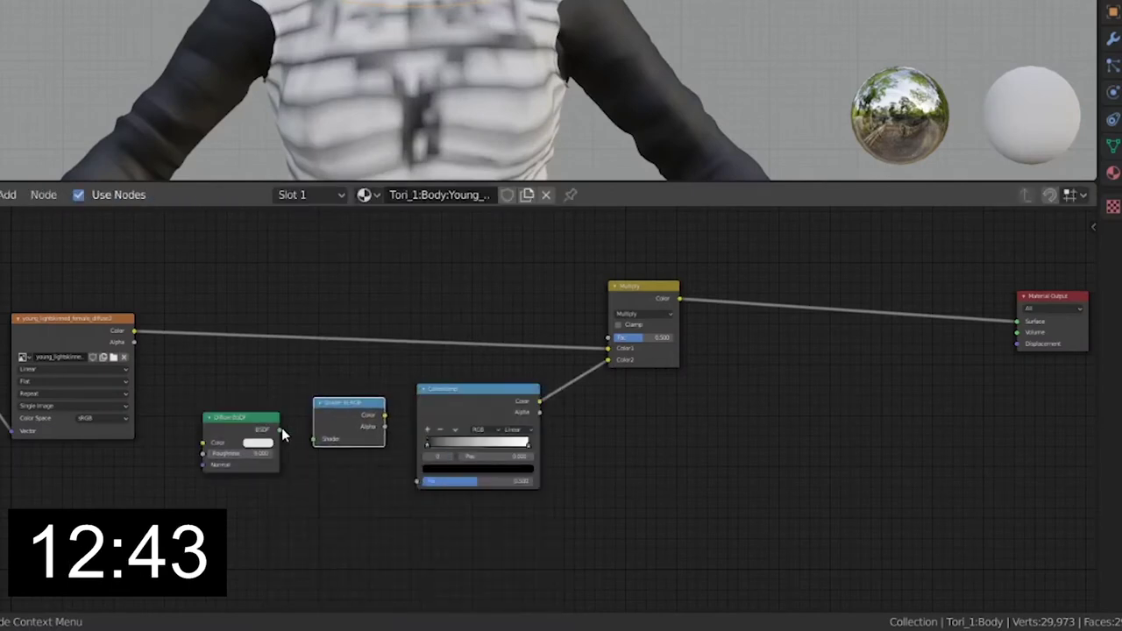
drag(279, 430, 313, 438)
mouse_move(520, 575)
mouse_down()
mouse_move(544, 623)
mouse_move(591, 589)
mouse_up()
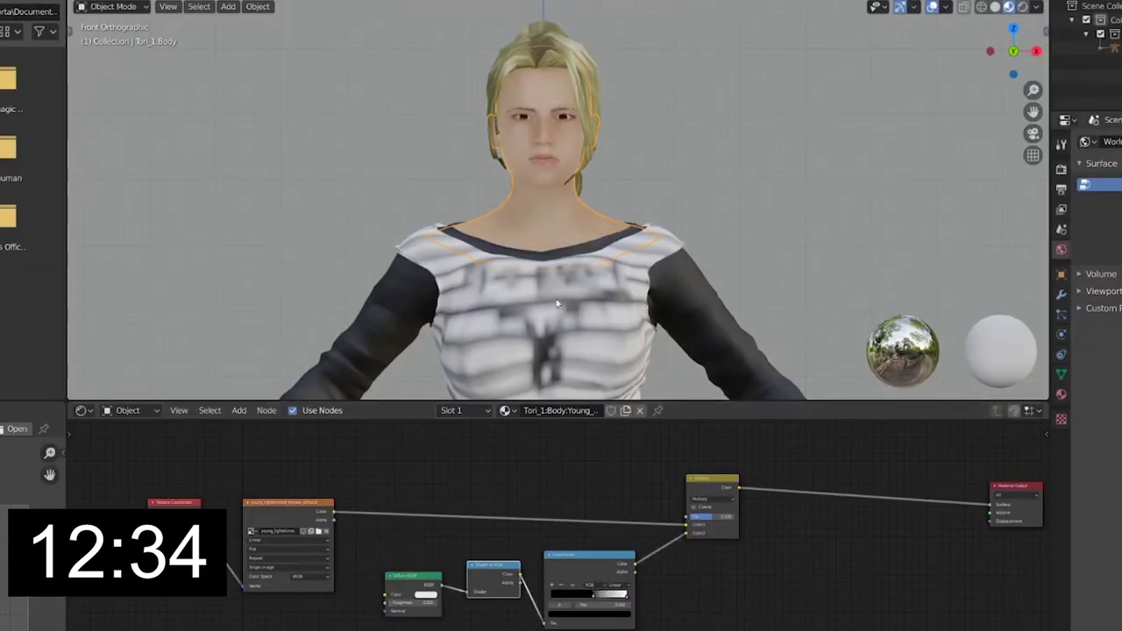
Step: Adjust the ColorRamp's black stop to balance skin brightness and shadow depth
scroll(583, 150, up, 2)
scroll(583, 150, up, 1)
drag(601, 594, 585, 595)
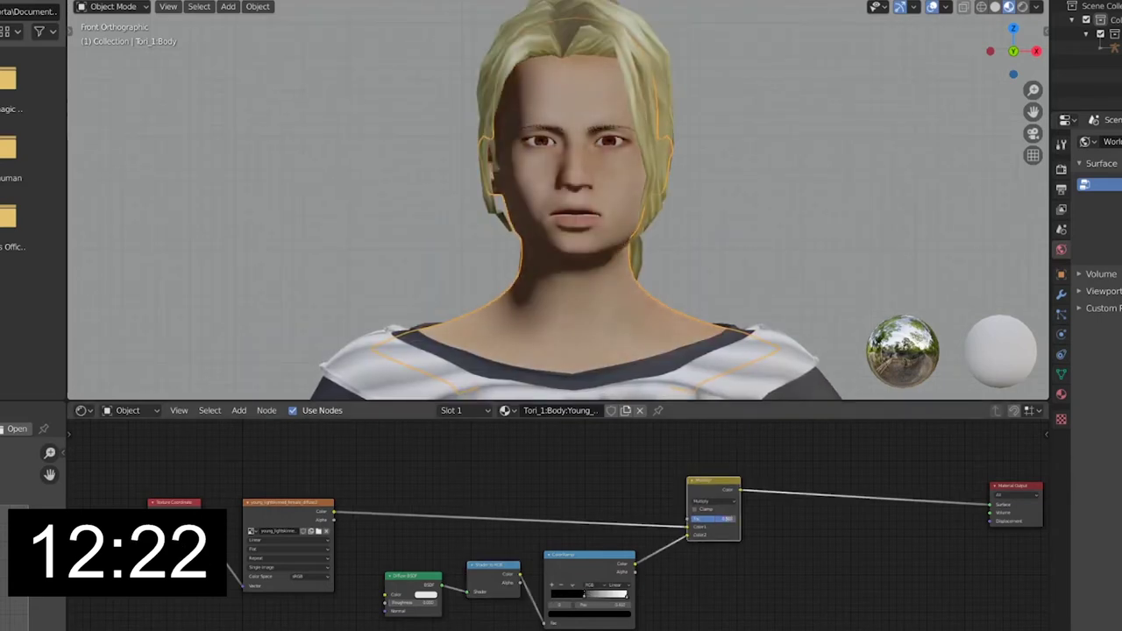
drag(587, 601, 596, 597)
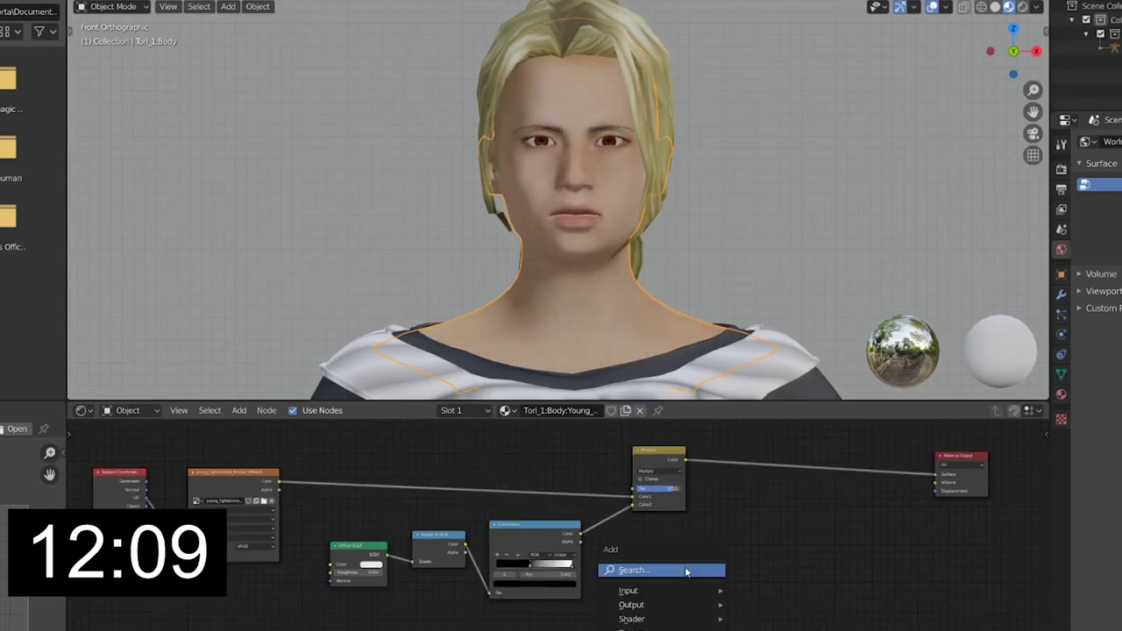
Step: Route the Multiply result through a new MixRGB node set to Add into the Material Output
text(mix)
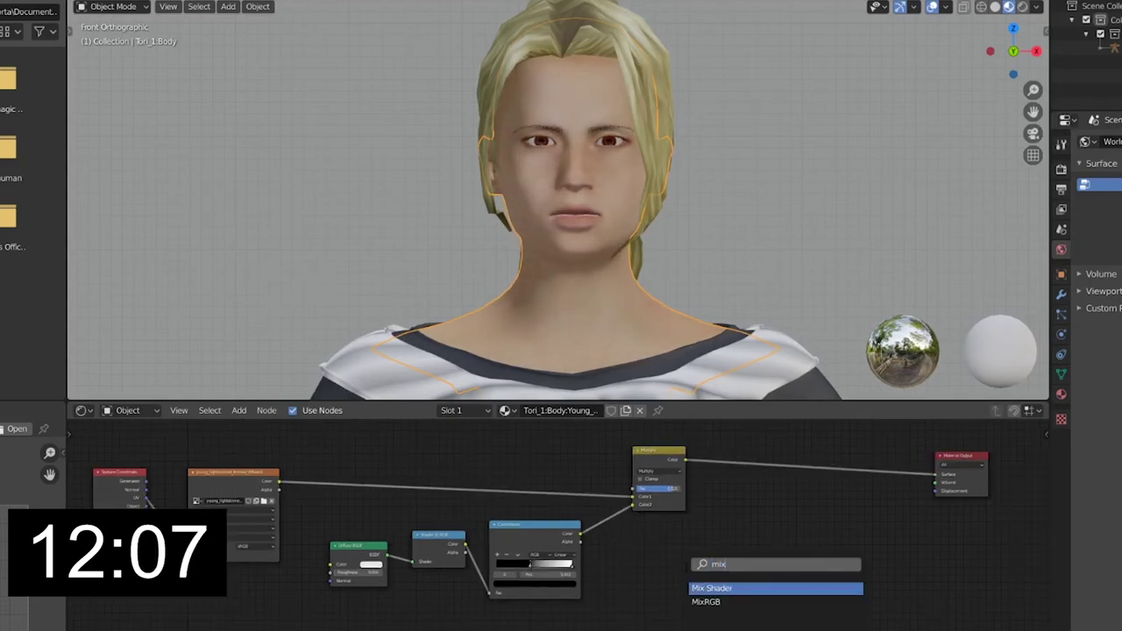
key(Down)
key(Return)
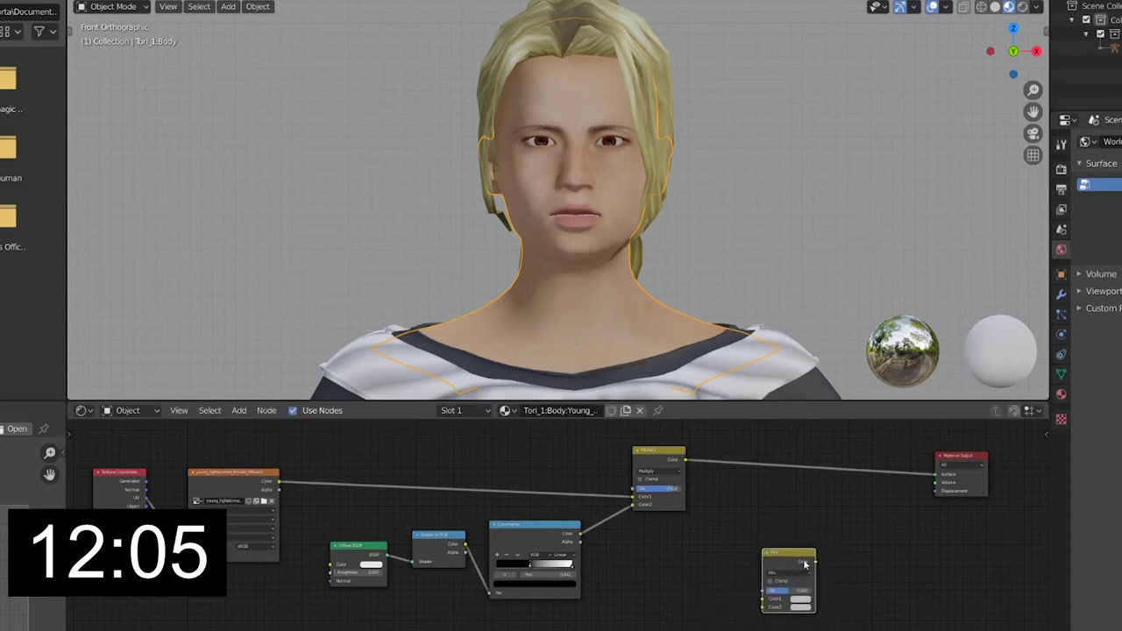
drag(685, 459, 765, 599)
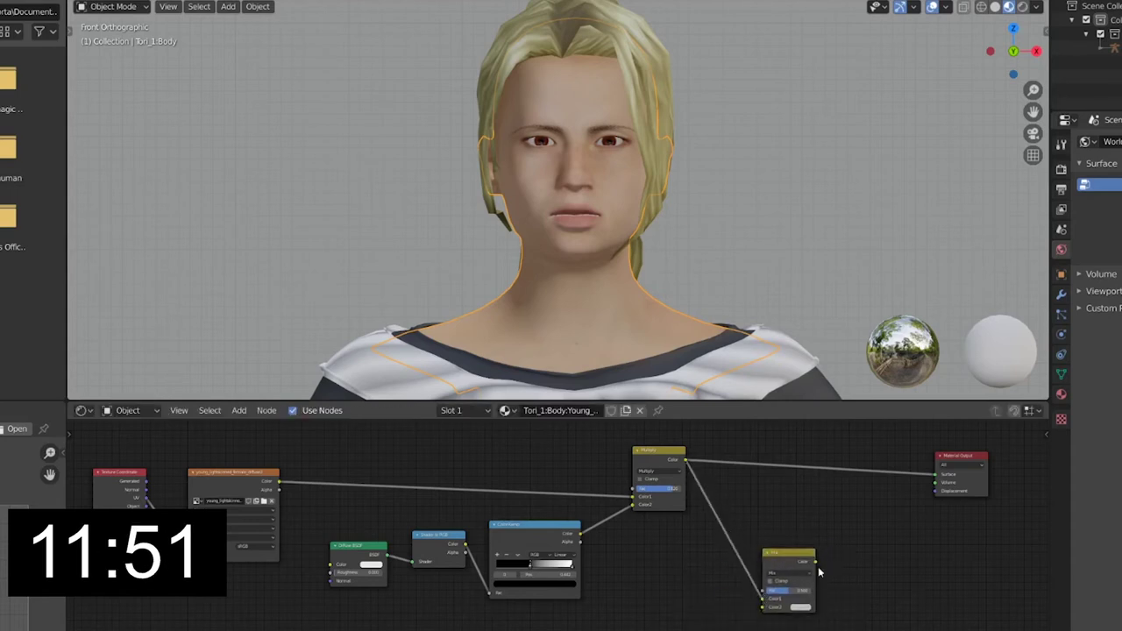
drag(813, 562, 935, 475)
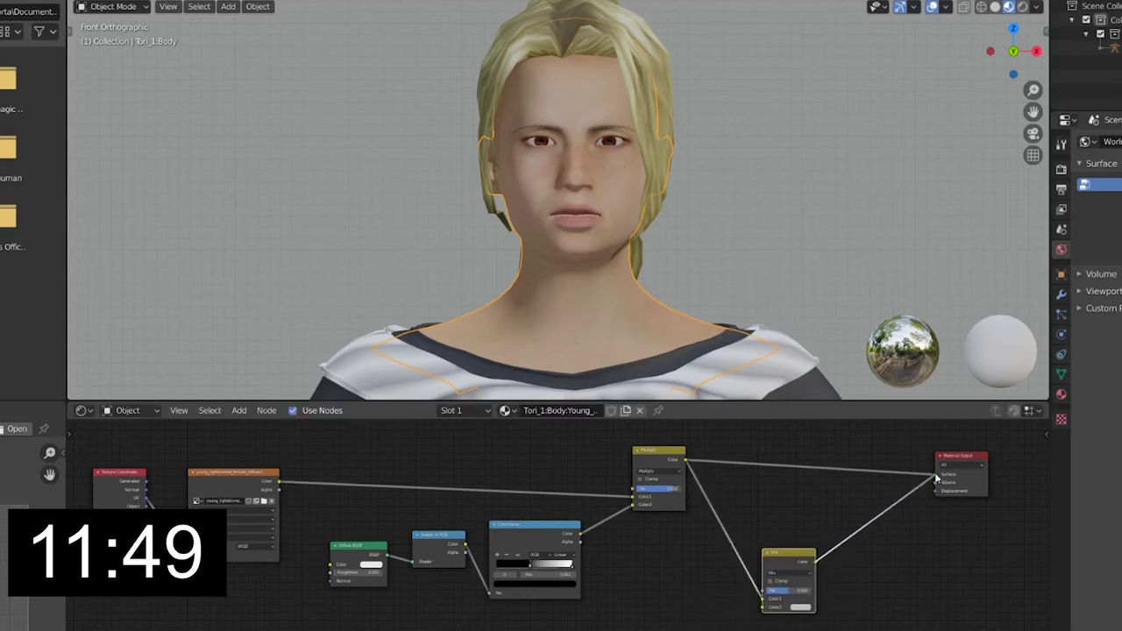
click(805, 577)
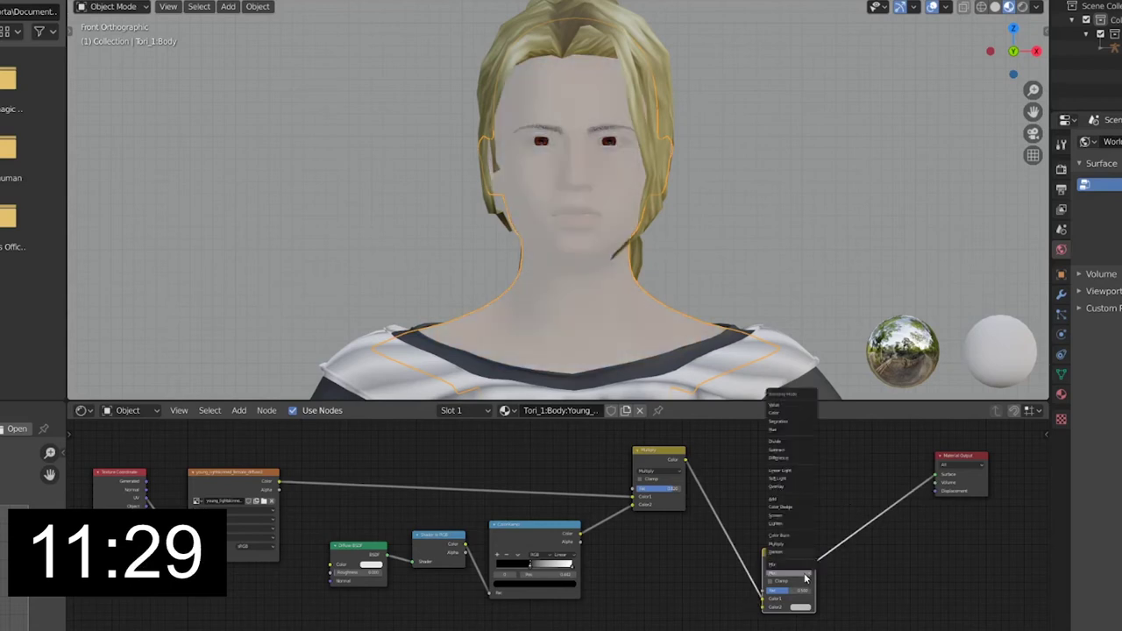
click(792, 506)
scroll(676, 601, down, 2)
Step: Duplicate the Shader to RGB and ColorRamp nodes and connect the new ramp into the Add mix
middle_drag(739, 556, 783, 502)
drag(561, 555, 699, 441)
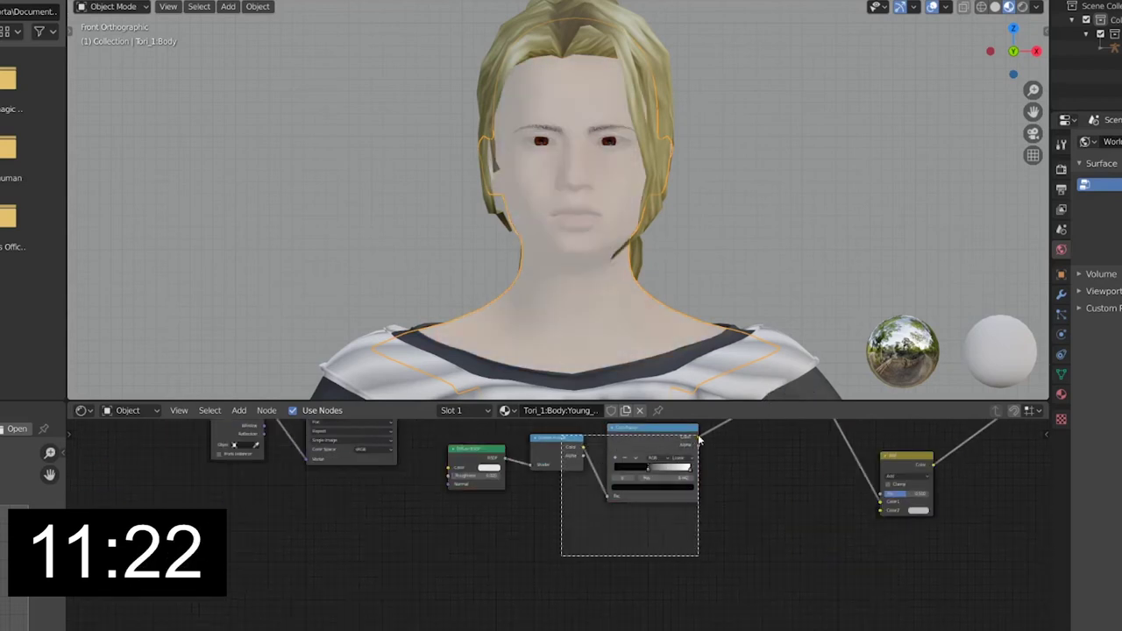
key(shift+d)
click(805, 548)
drag(805, 548, 855, 530)
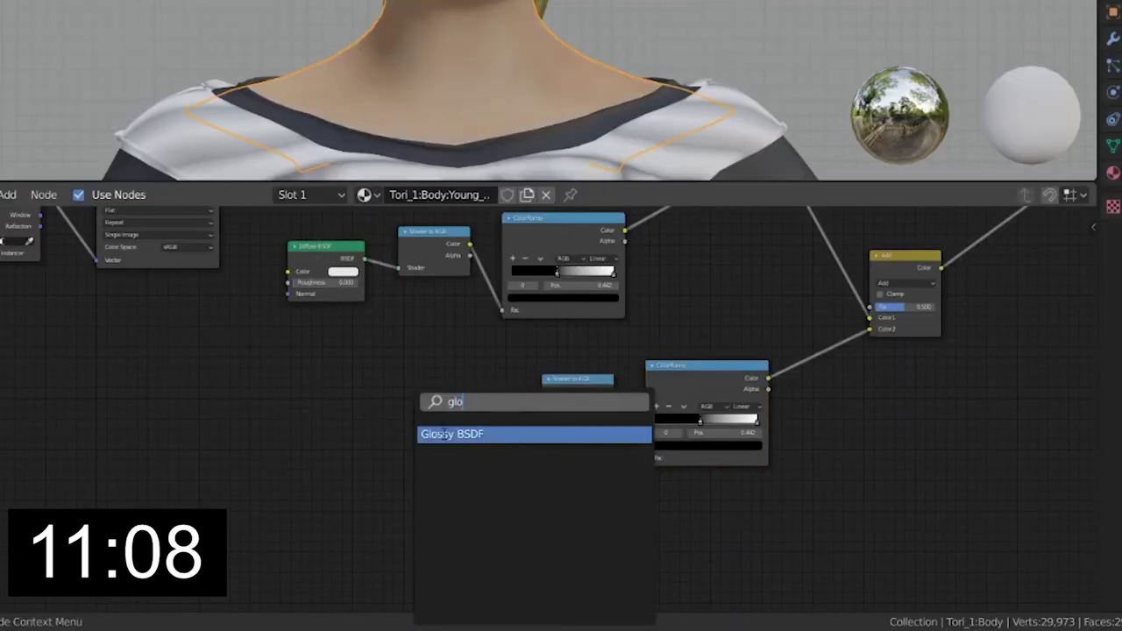
Step: Add a Glossy BSDF feeding the copied Shader to RGB and tidy the lower ramp's position
click(443, 432)
click(481, 363)
mouse_move(480, 377)
mouse_down()
mouse_move(523, 420)
mouse_move(542, 416)
mouse_up()
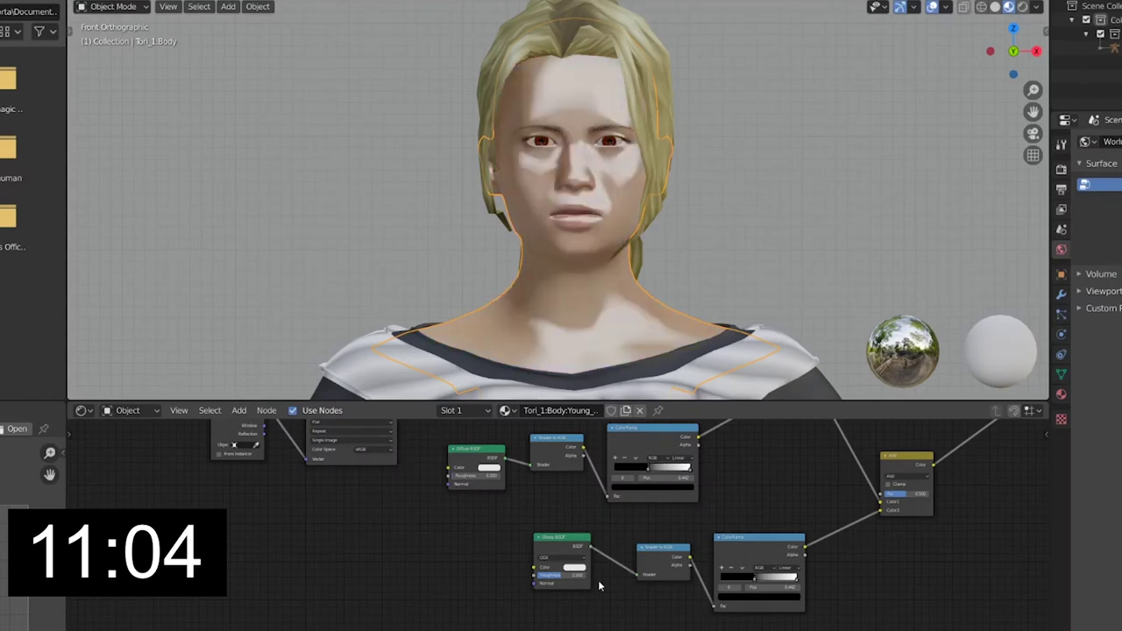
shift+middle_drag(701, 263, 667, 294)
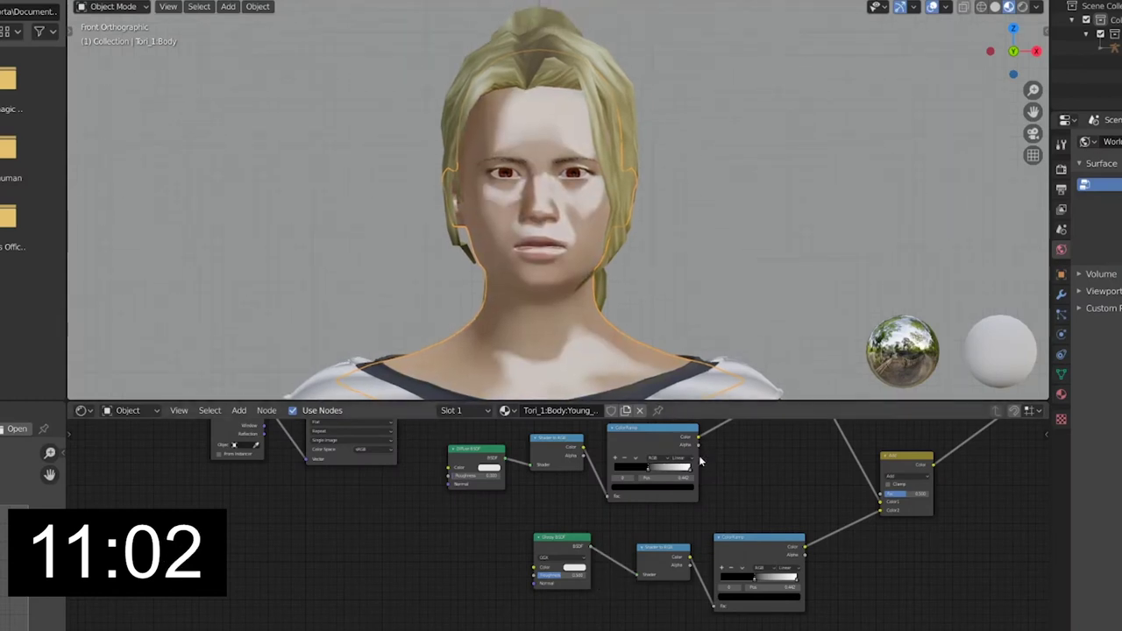
scroll(699, 455, down, 1)
middle_drag(724, 467, 662, 519)
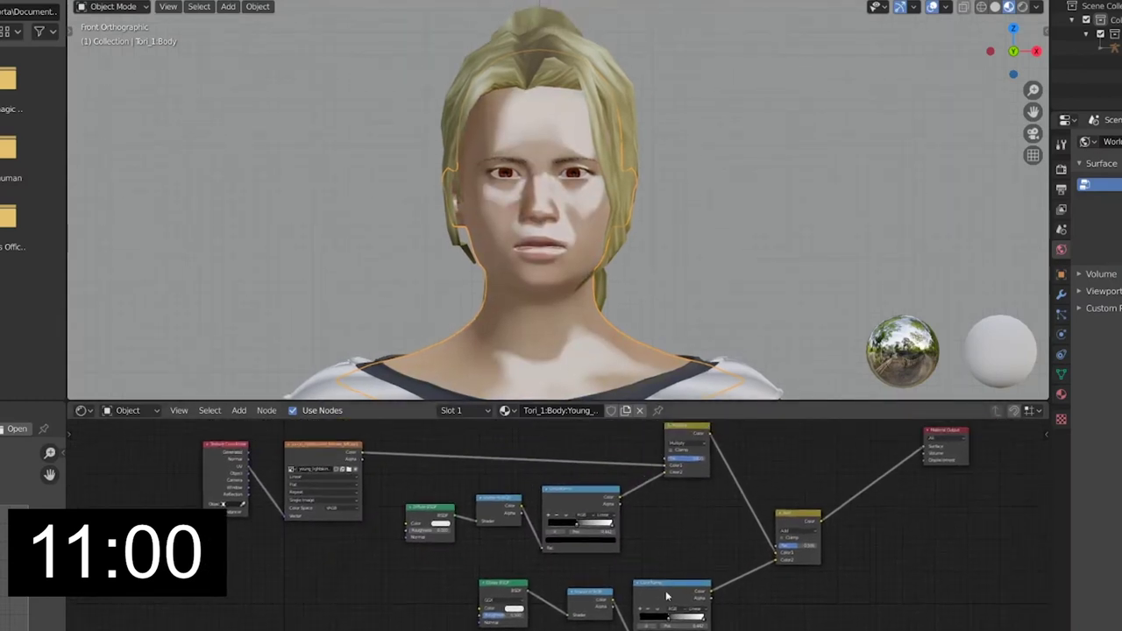
drag(669, 624, 688, 621)
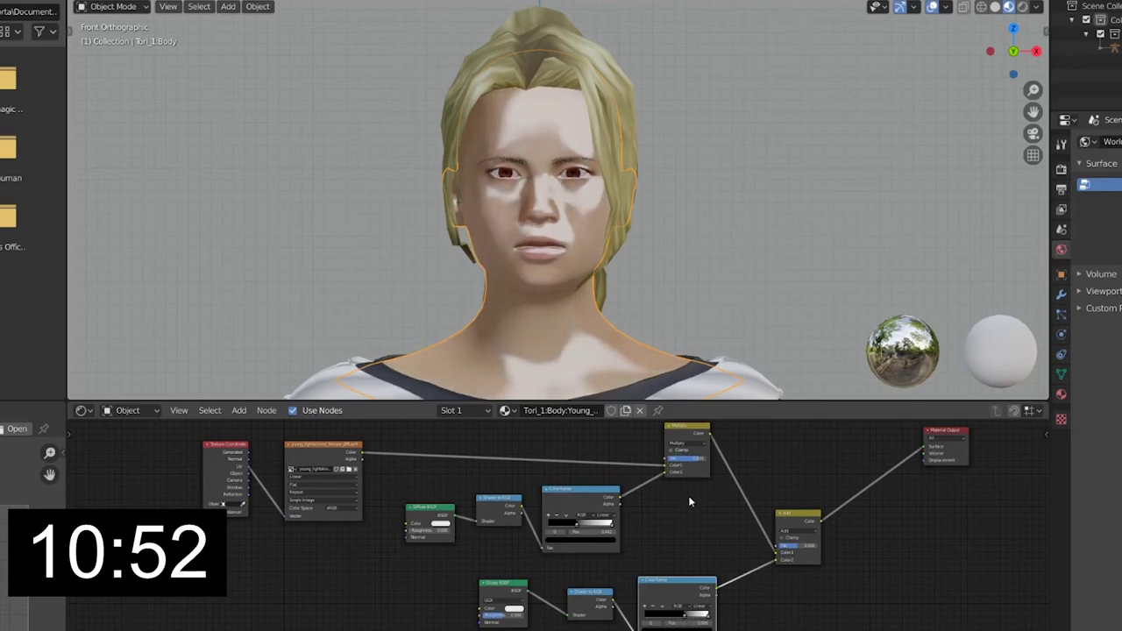
Step: Lower the Multiply factor and tint the highlight ramp's light stop a warm peach
drag(688, 458, 675, 459)
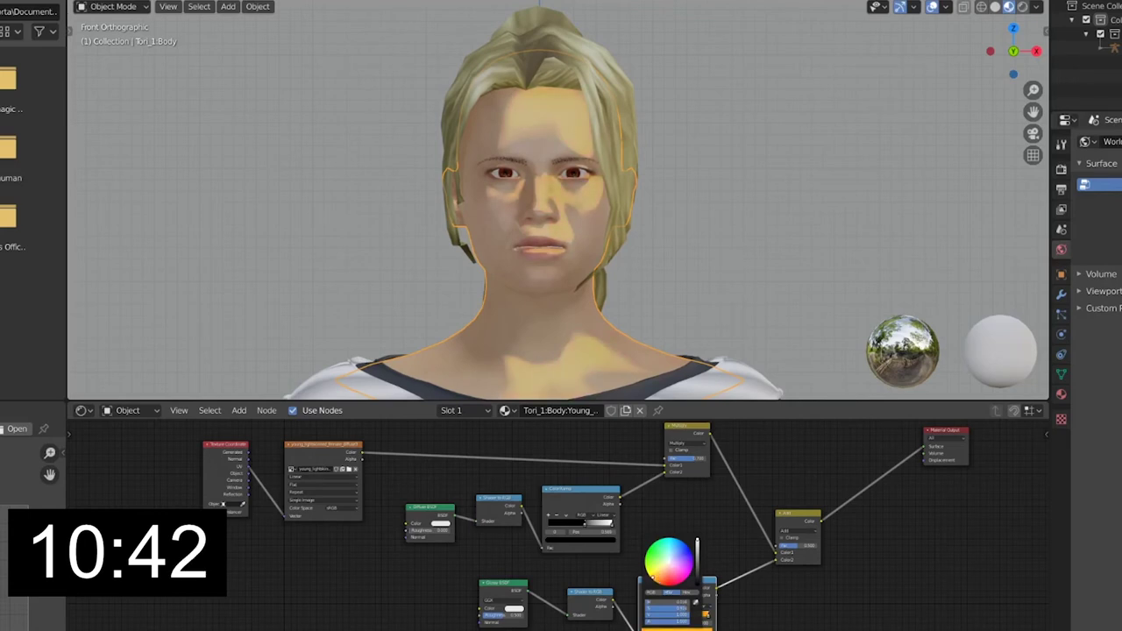
click(653, 554)
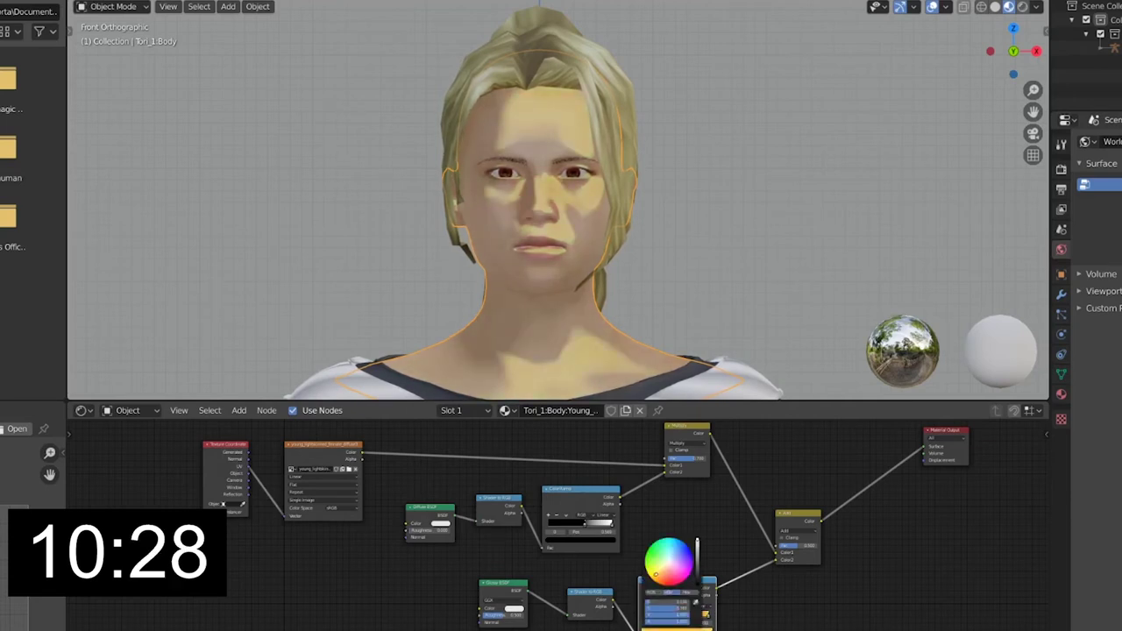
click(656, 574)
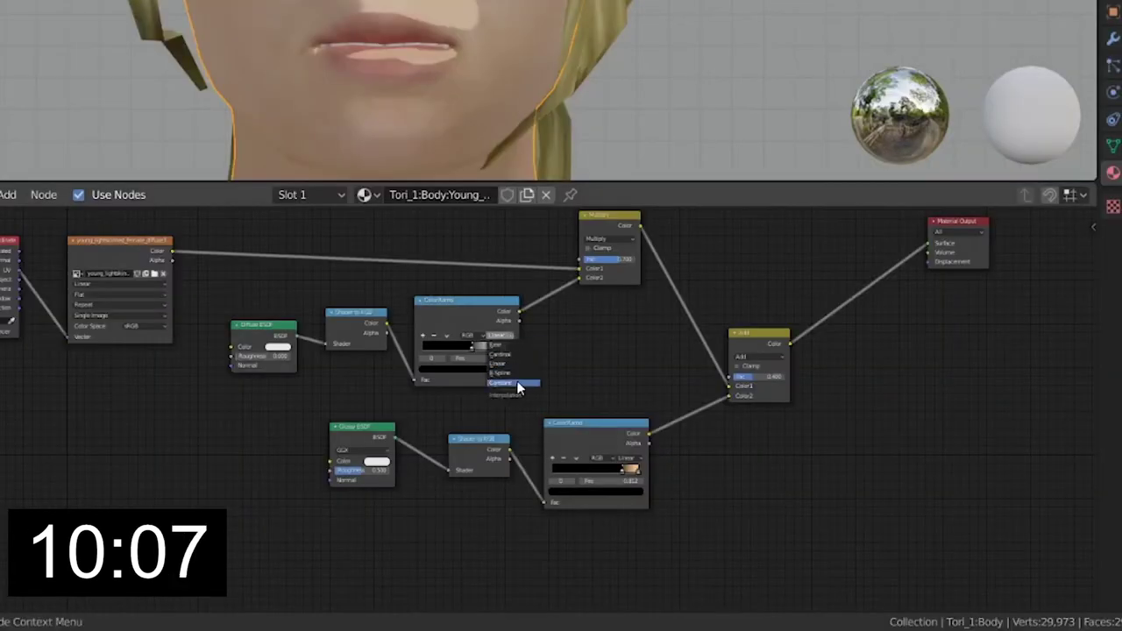
Step: Set the ramps to Constant and tune their stops and the Multiply factor for crisp toon shading
click(635, 464)
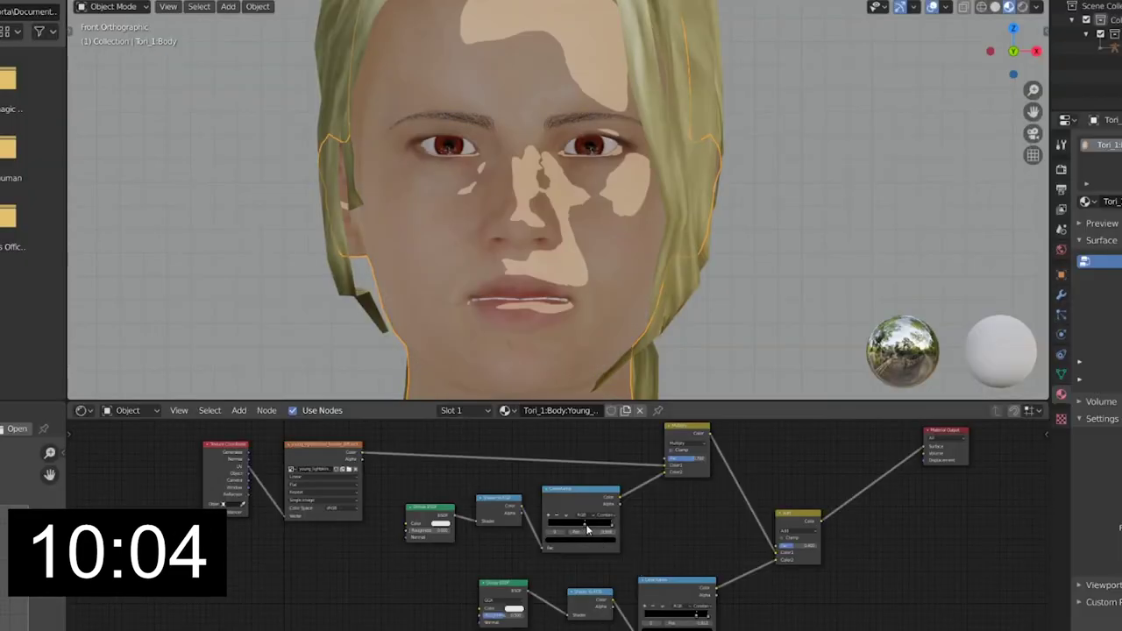
drag(587, 530, 572, 529)
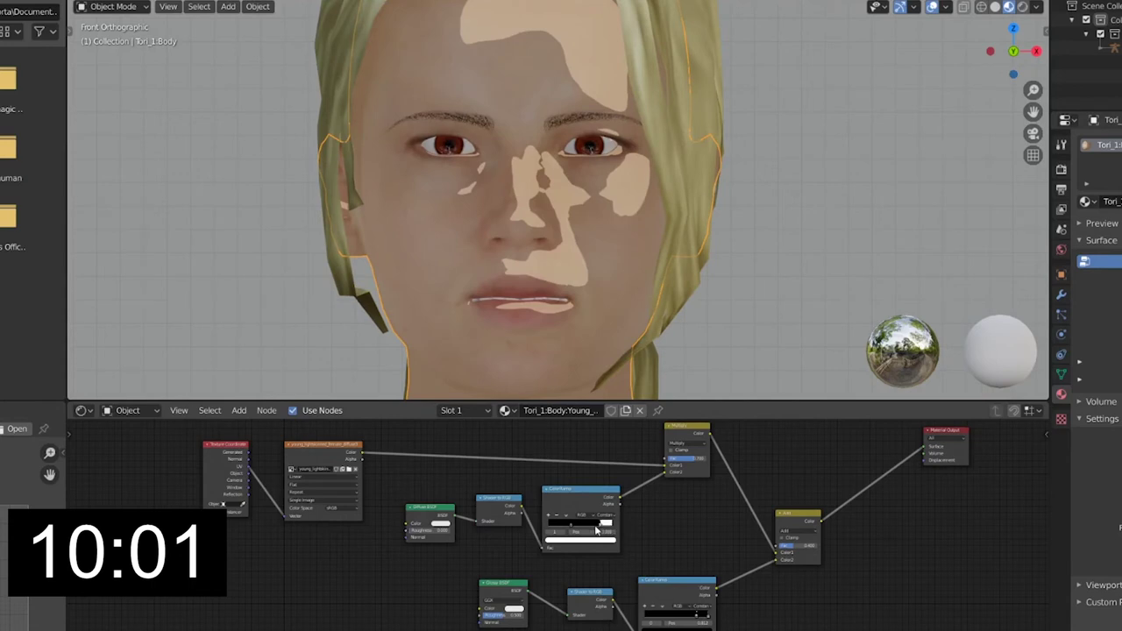
drag(597, 530, 582, 530)
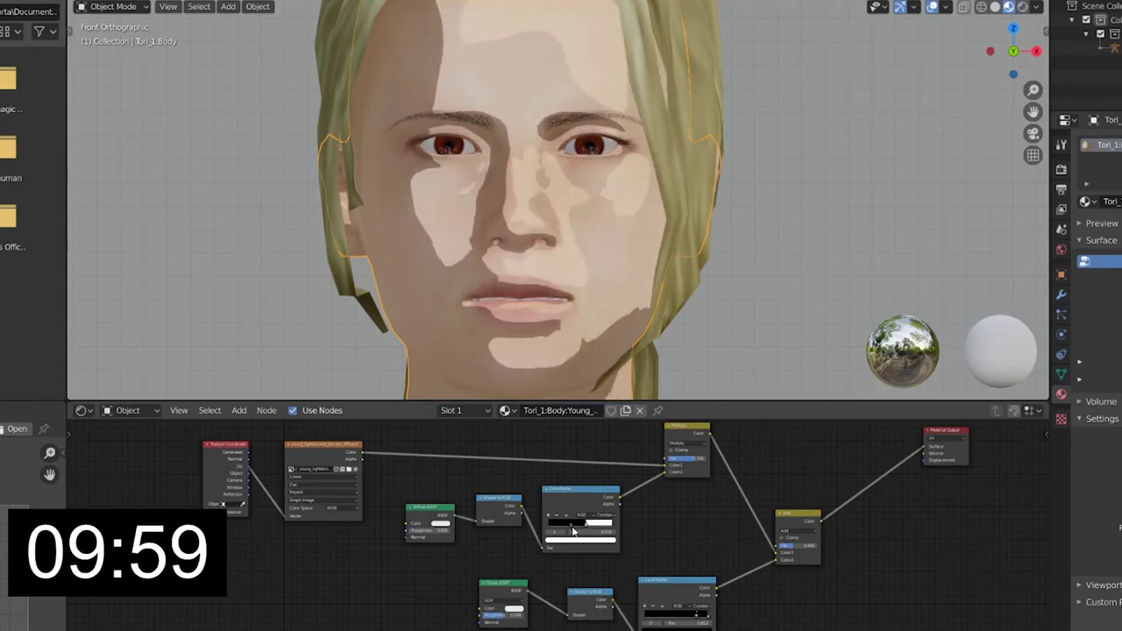
click(550, 529)
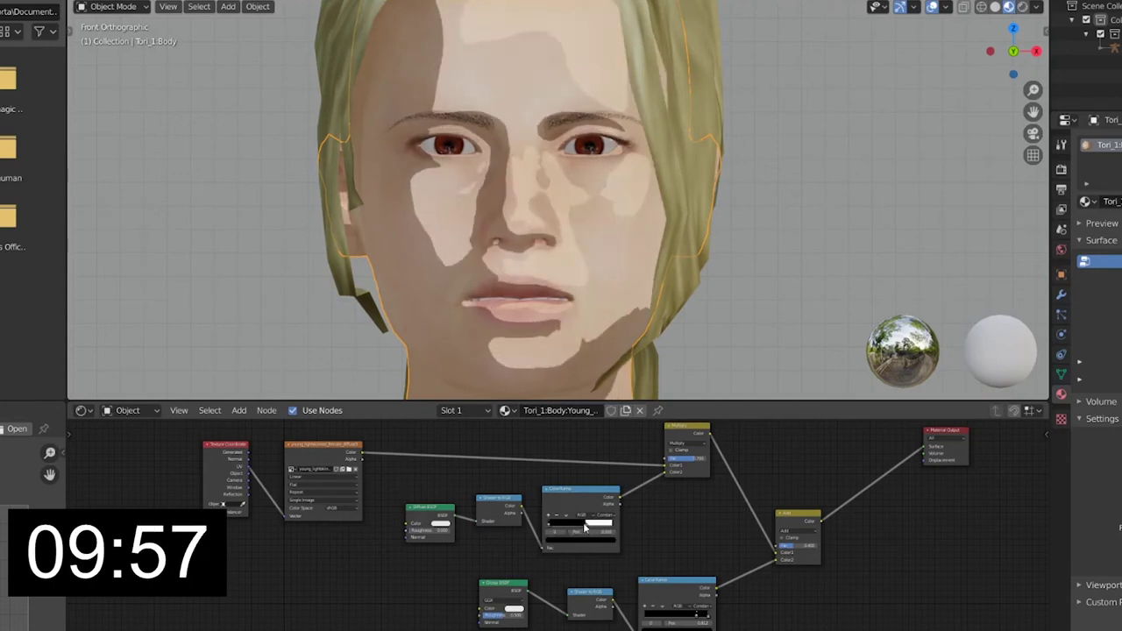
drag(584, 528, 584, 524)
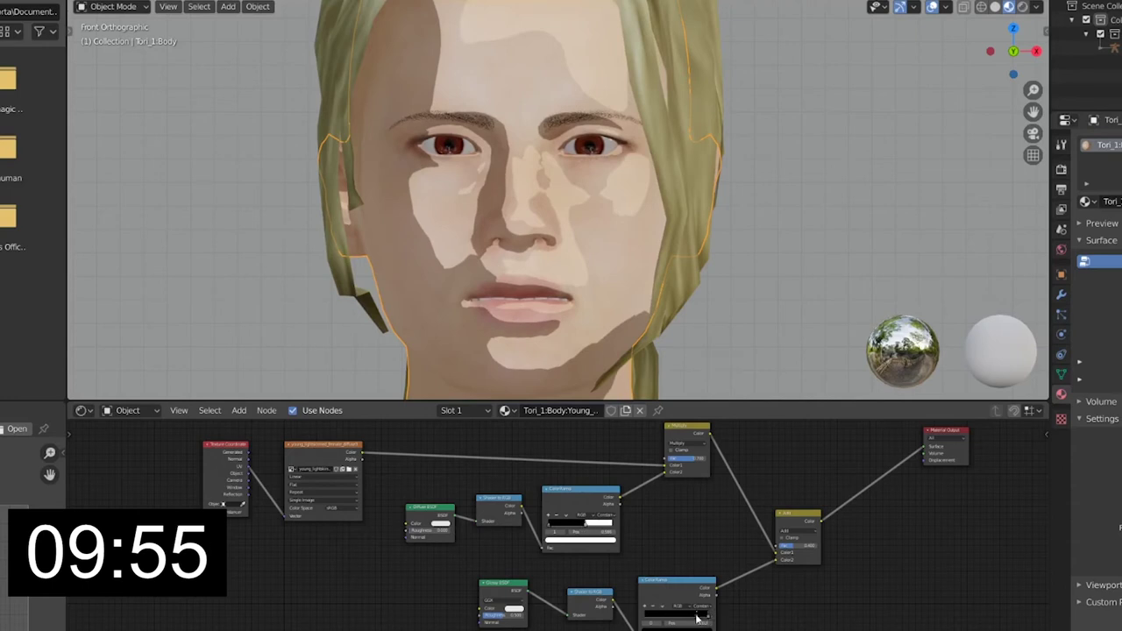
drag(697, 619, 706, 619)
drag(587, 526, 584, 526)
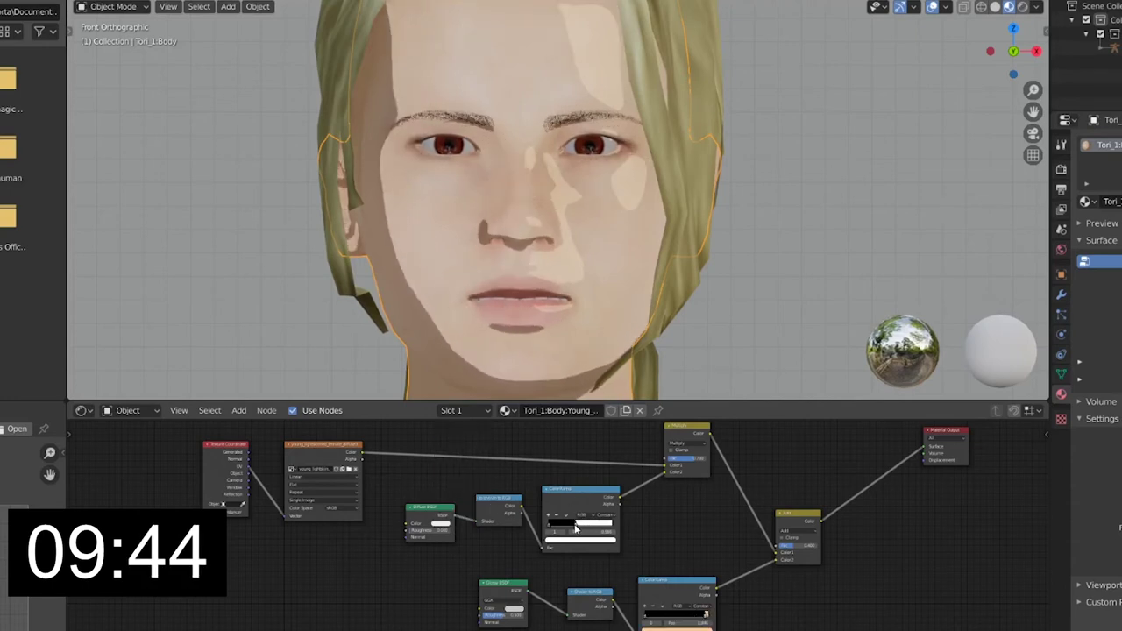
drag(678, 463, 681, 463)
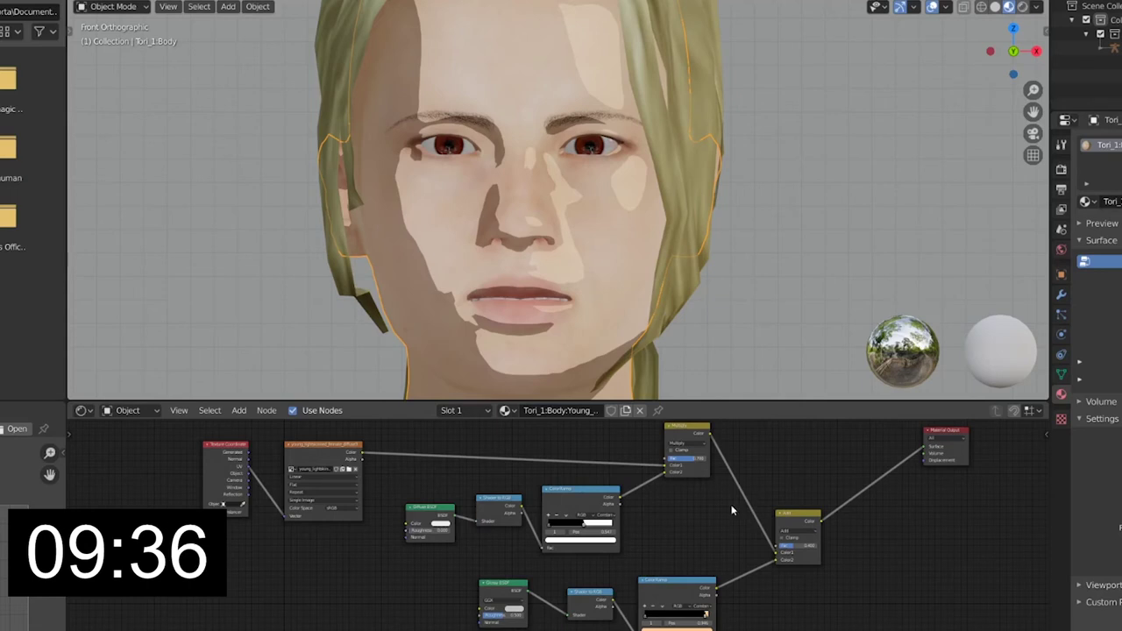
drag(706, 618, 704, 616)
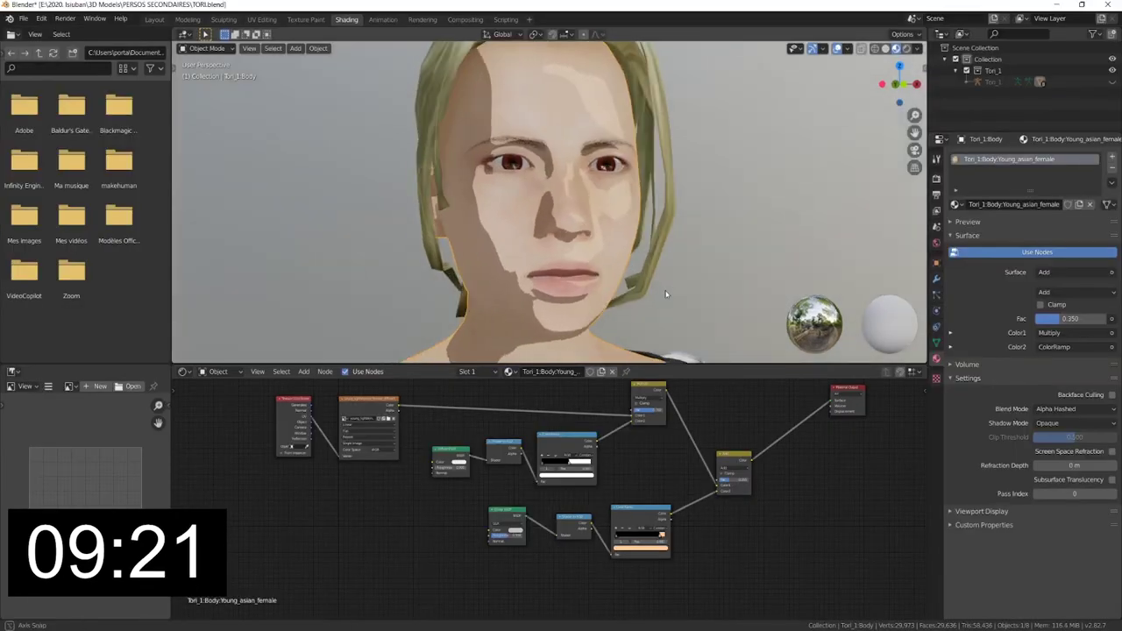
mouse_move(616, 291)
middle_down()
mouse_move(642, 274)
mouse_move(719, 308)
mouse_move(653, 299)
middle_up()
Step: Copy all the skin shading nodes and switch to the hair material
scroll(548, 495, down, 2)
drag(401, 564, 827, 396)
key(ctrl+c)
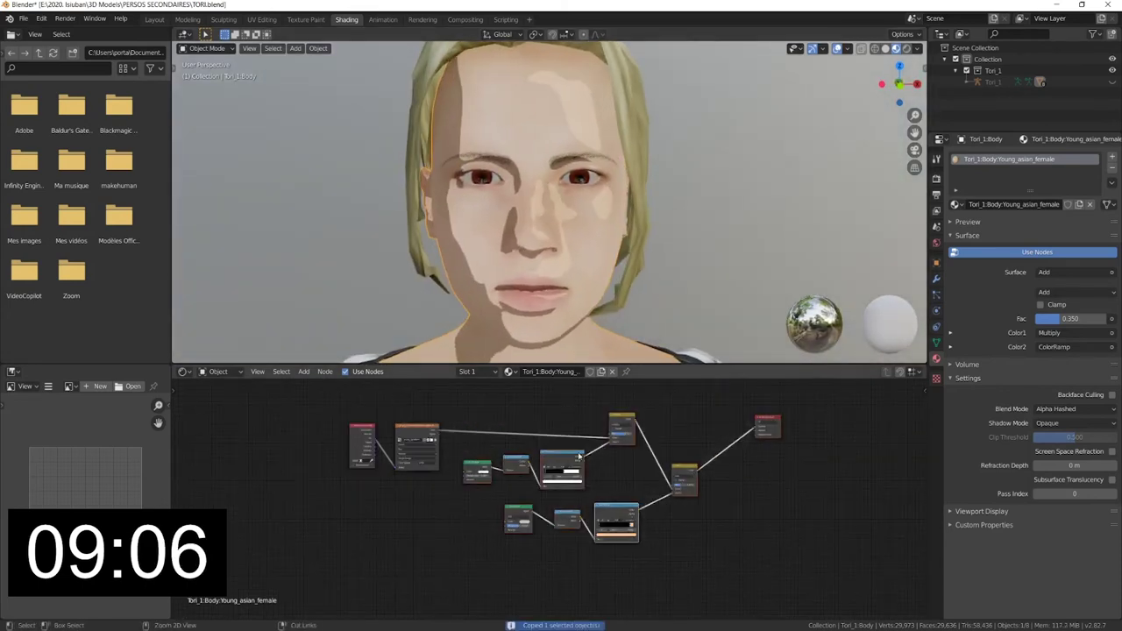
click(509, 371)
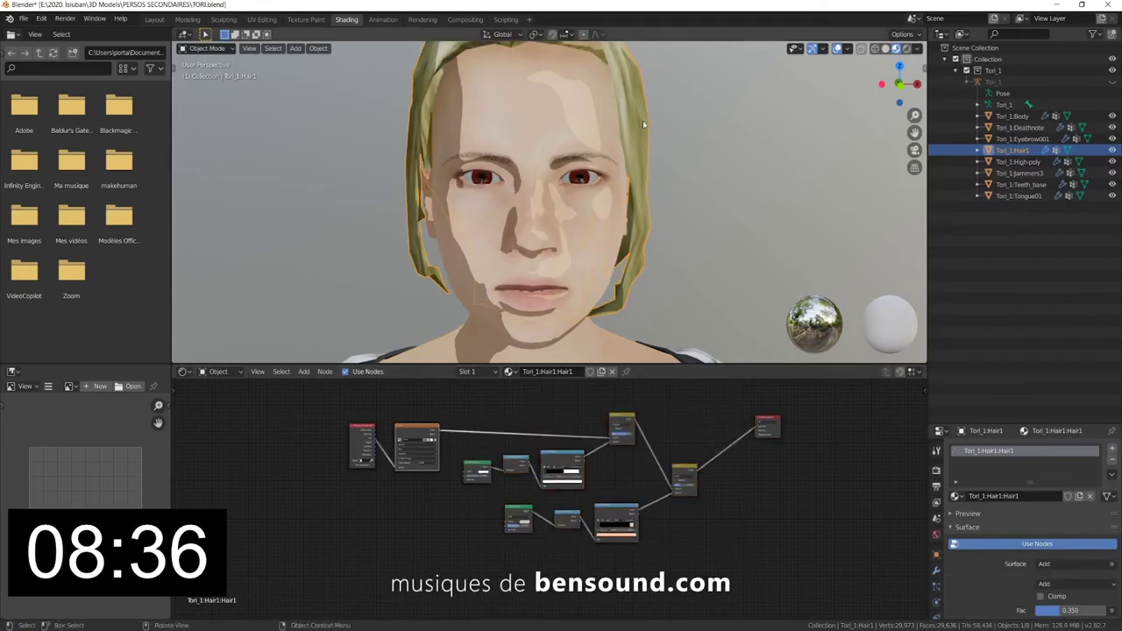
mouse_move(682, 208)
middle_down()
mouse_move(552, 205)
mouse_move(643, 205)
middle_up()
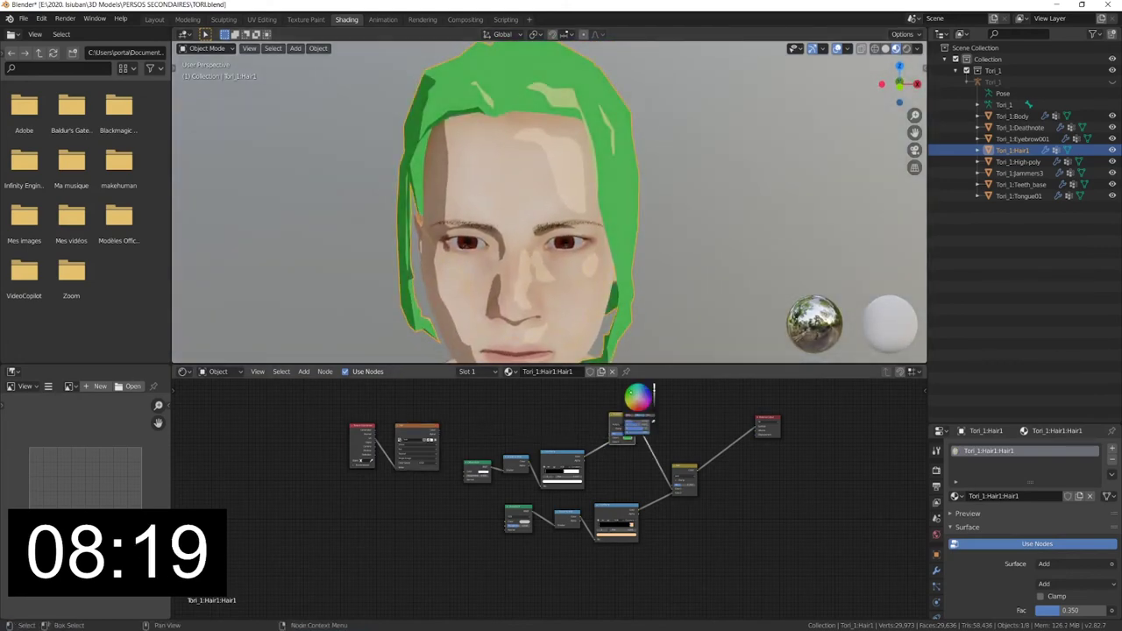
scroll(604, 275, down, 3)
middle_drag(604, 275, 583, 275)
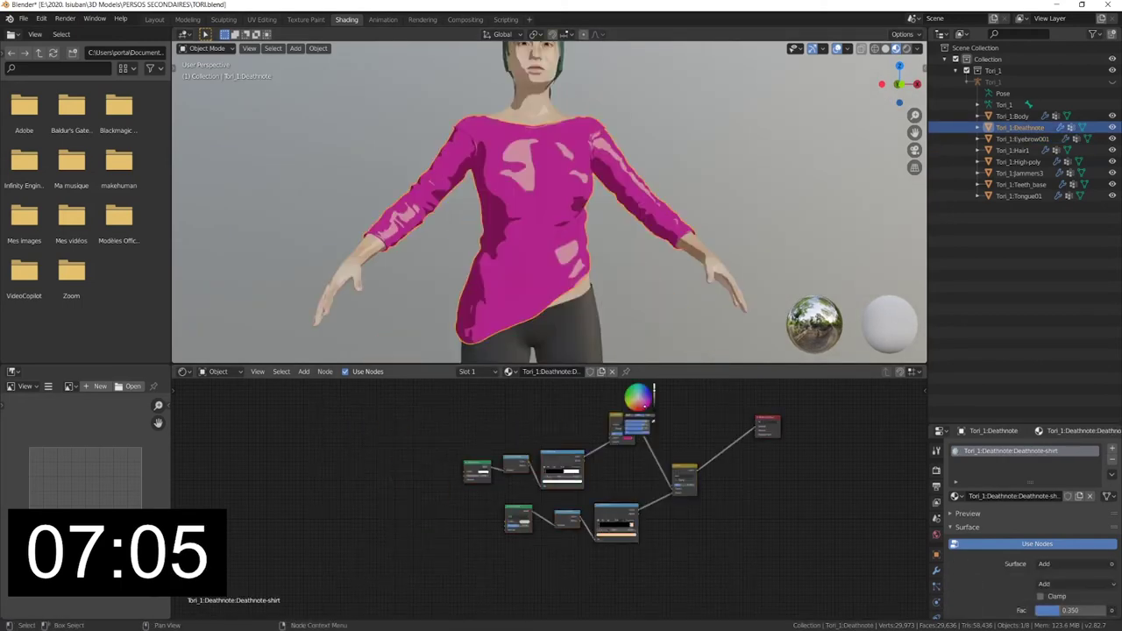
Step: Recolour the toon-shaded shirt orange and the Jammers3 shorts dark purple, lowering the Add factor to 0.017
drag(641, 402, 635, 405)
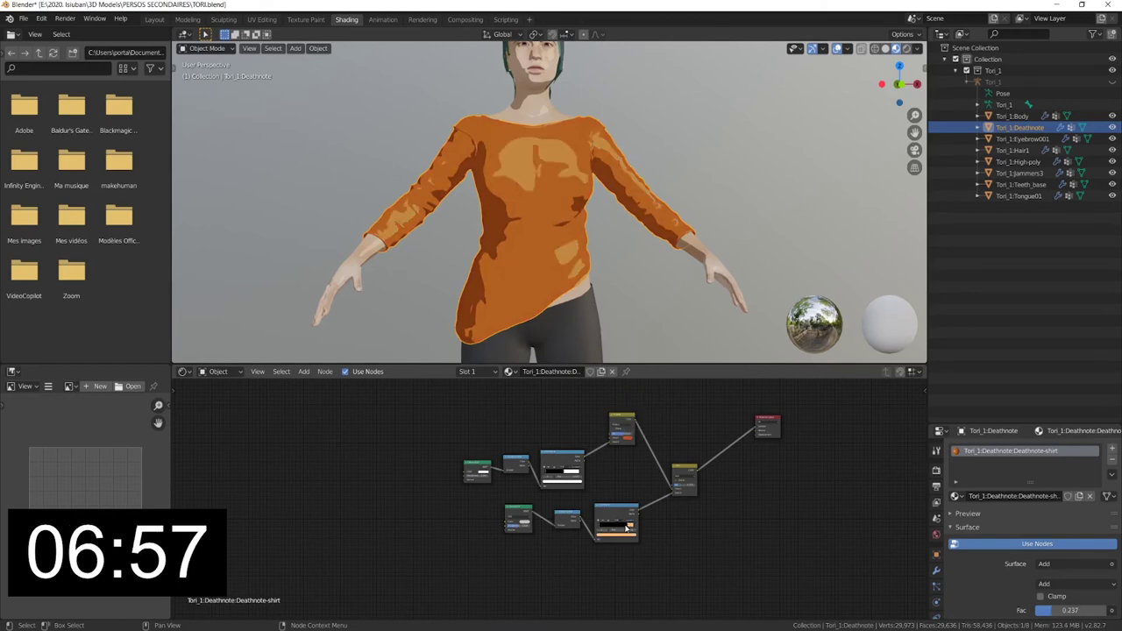
drag(601, 524, 618, 524)
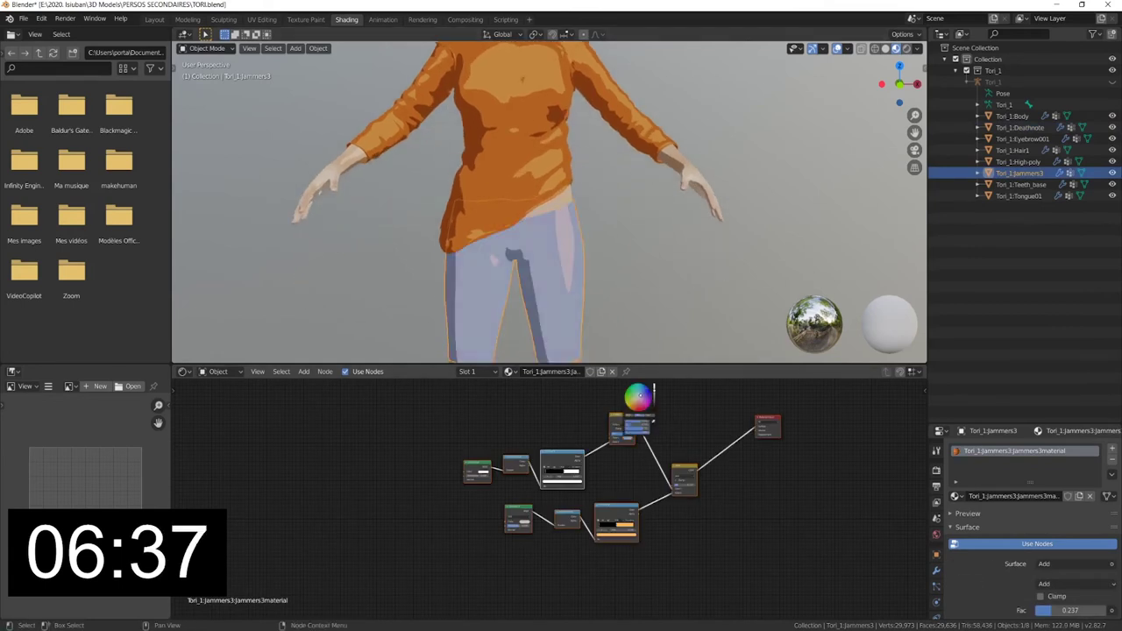
drag(640, 397, 641, 396)
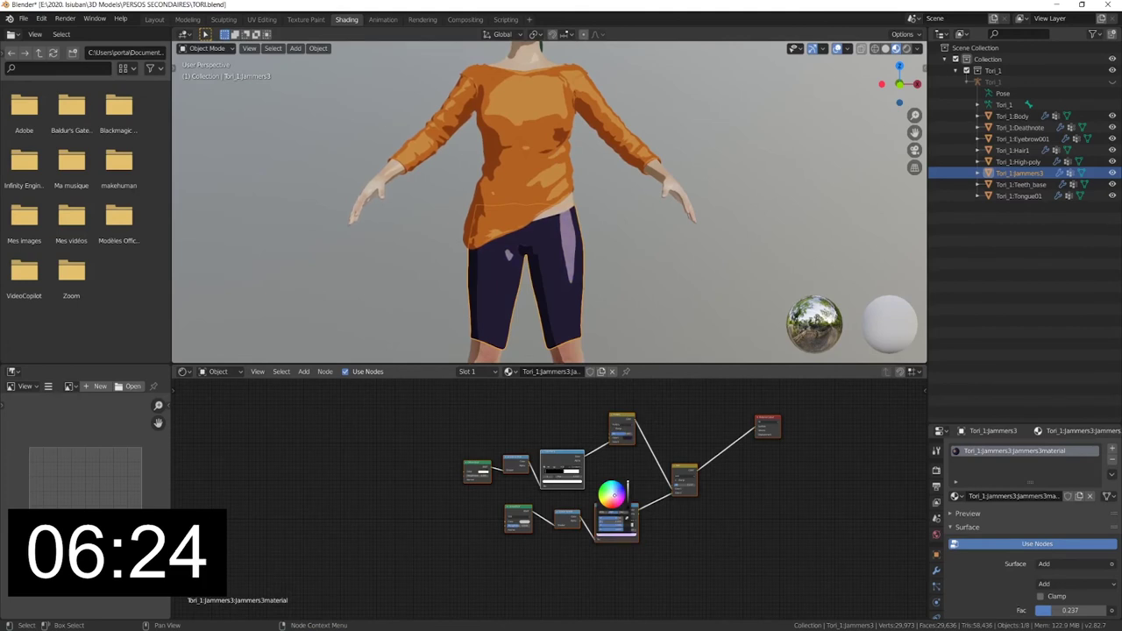
click(619, 498)
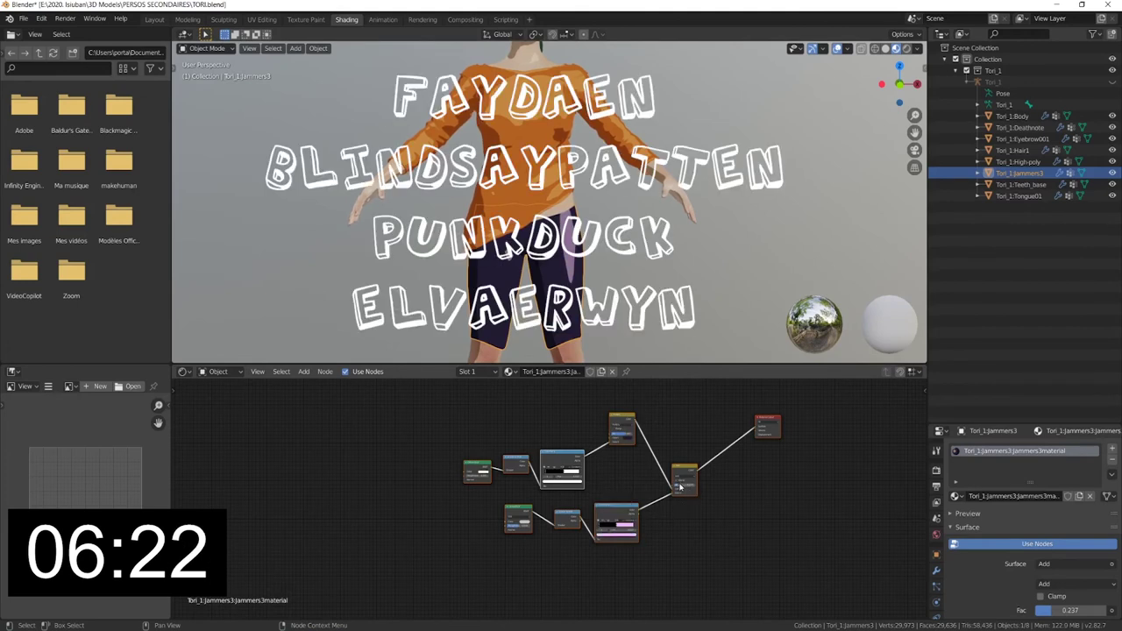
drag(1074, 611, 1050, 610)
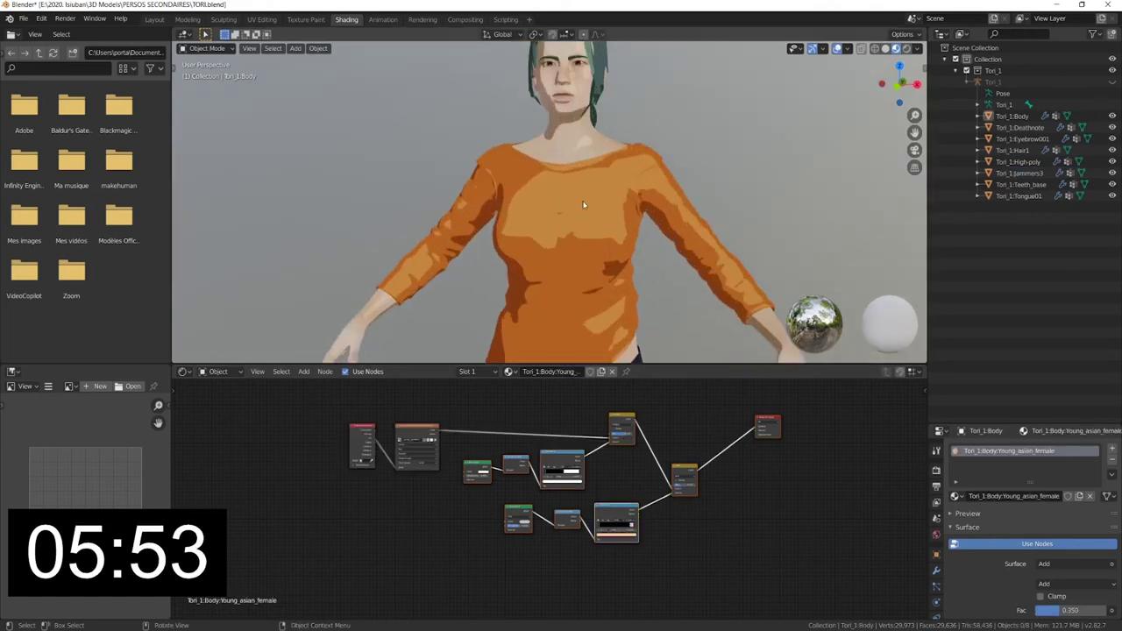
Step: Zoom in on the face and select the eyes to show their brown eye material
scroll(590, 231, up, 2)
scroll(611, 182, up, 3)
mouse_move(611, 182)
shift+middle_down()
mouse_move(430, 300)
mouse_move(515, 136)
shift+middle_up()
click(530, 137)
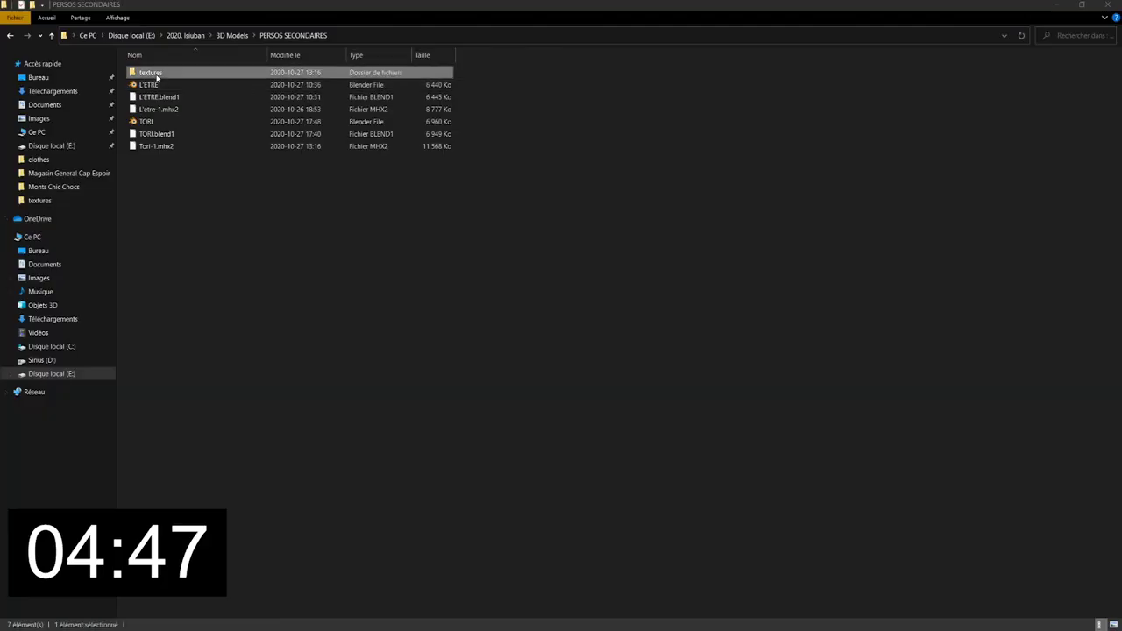
Step: Open the textures folder in File Explorer to reach the brown_eye texture image
double_click(155, 75)
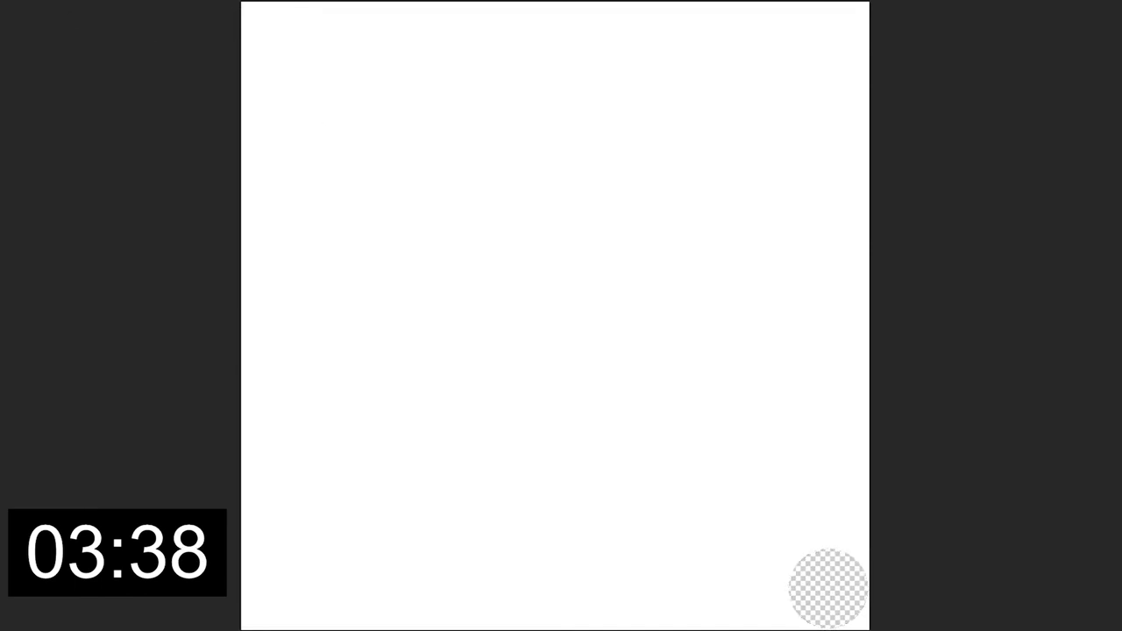
Step: Fill the circular selection green with the Paint Bucket and move it over the iris
click(416, 425)
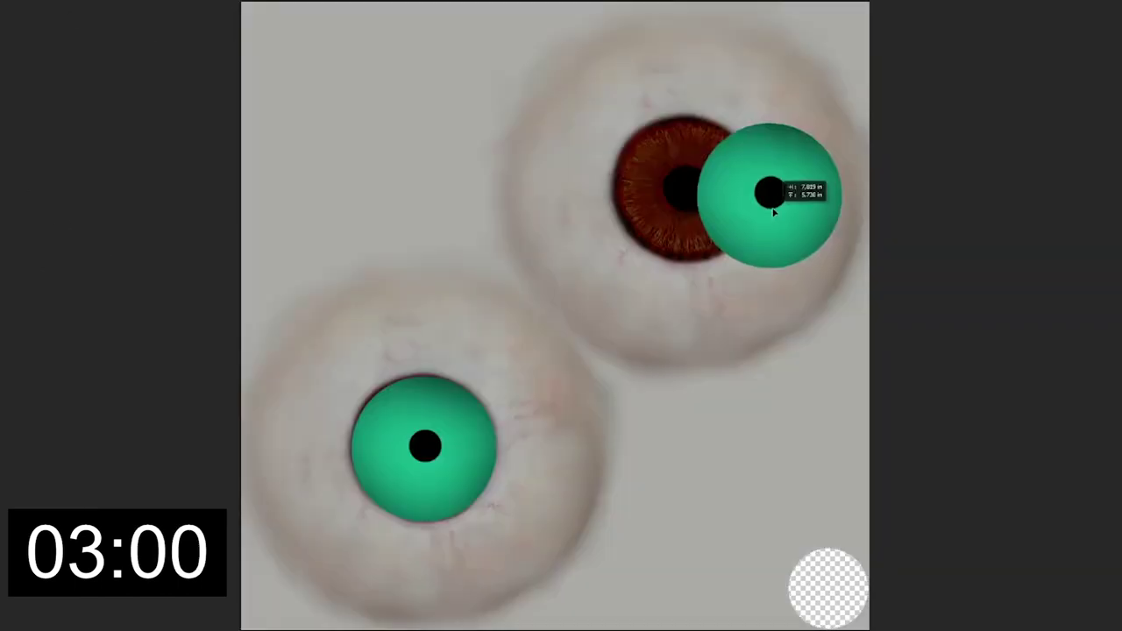
drag(773, 205, 686, 206)
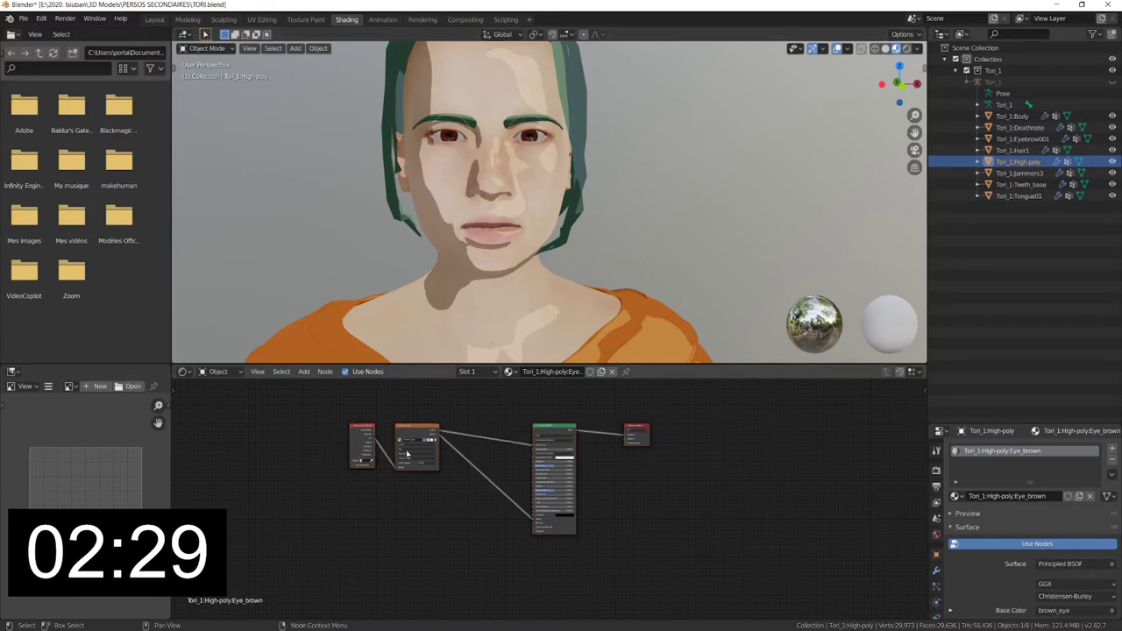
Step: Load yeux_tori_tempo.png into the eye material's Image Texture node for green eyes
click(431, 441)
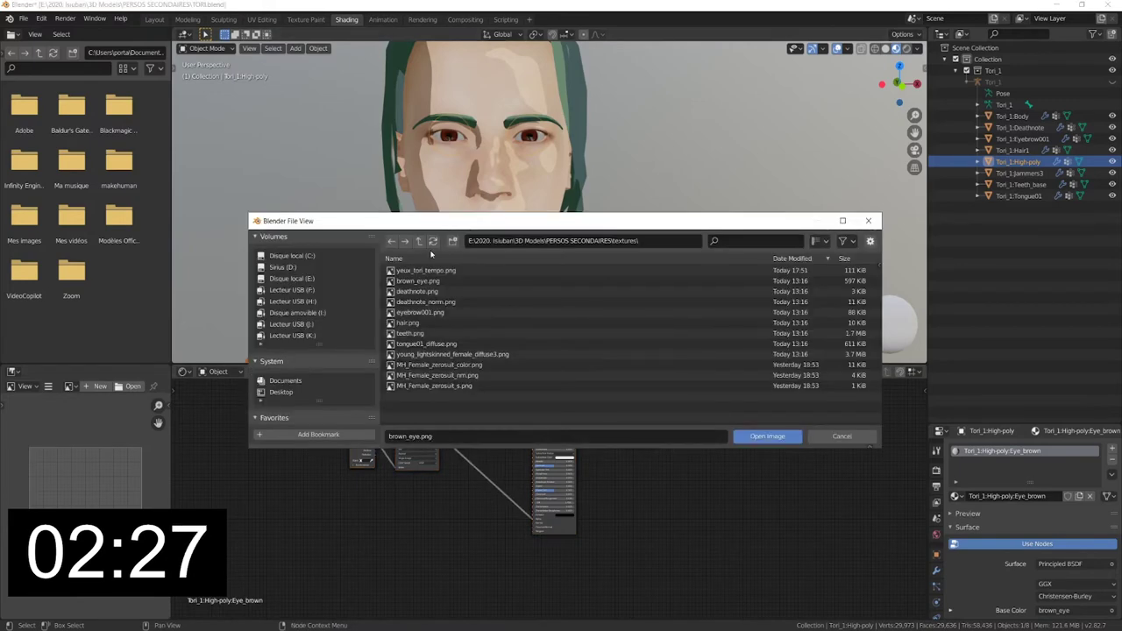
double_click(430, 270)
scroll(514, 57, up, 4)
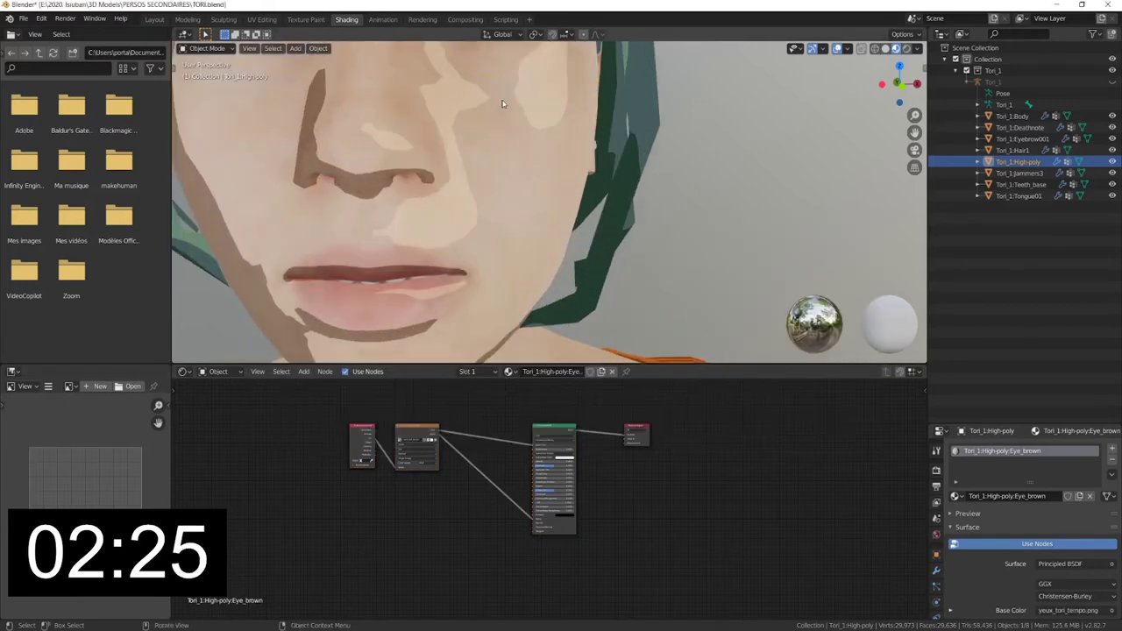
scroll(501, 100, down, 3)
scroll(500, 158, up, 2)
scroll(501, 202, down, 1)
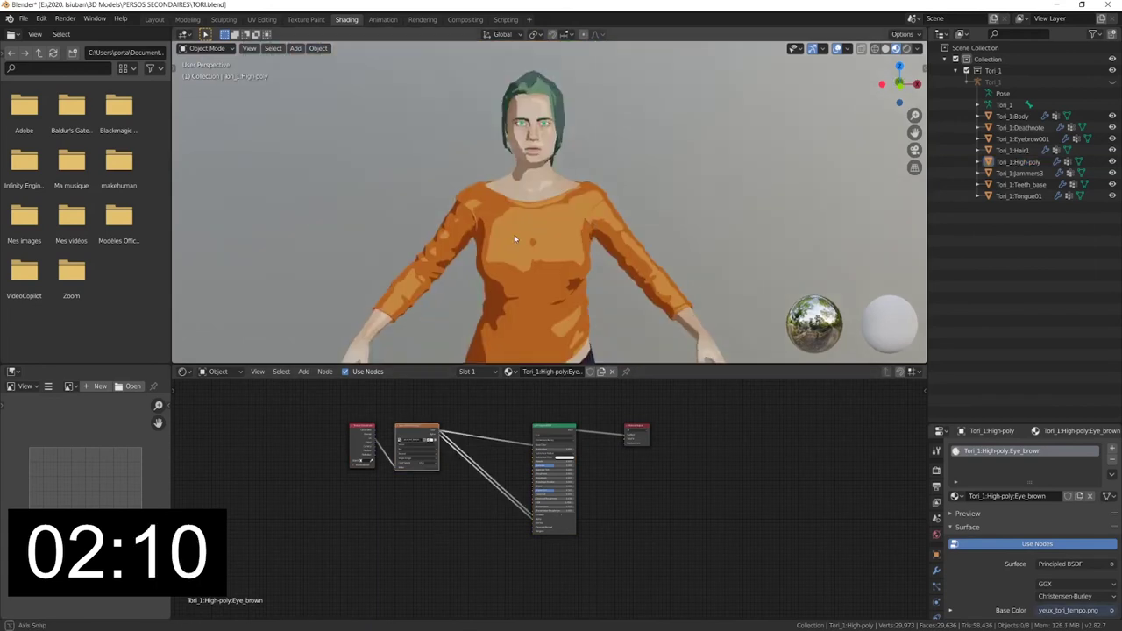
Step: Orbit around the head and select the Tori_1:Body mesh to show its Young_asian_female material
middle_drag(514, 235, 523, 228)
scroll(526, 225, up, 3)
scroll(558, 317, down, 1)
middle_drag(559, 317, 578, 260)
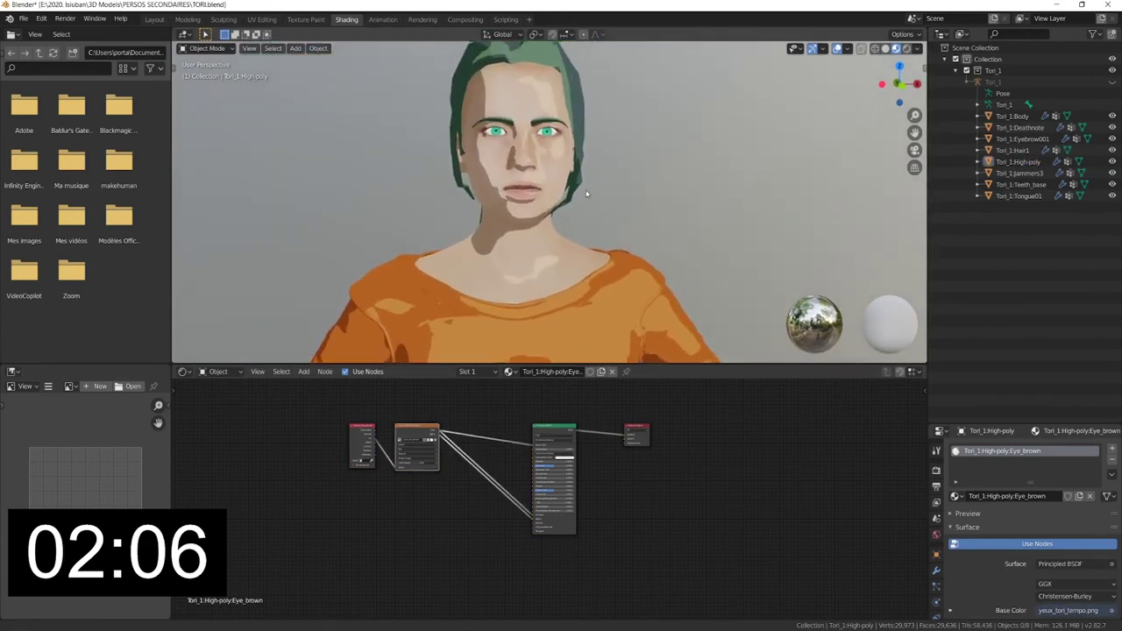
middle_drag(549, 172, 530, 203)
click(530, 204)
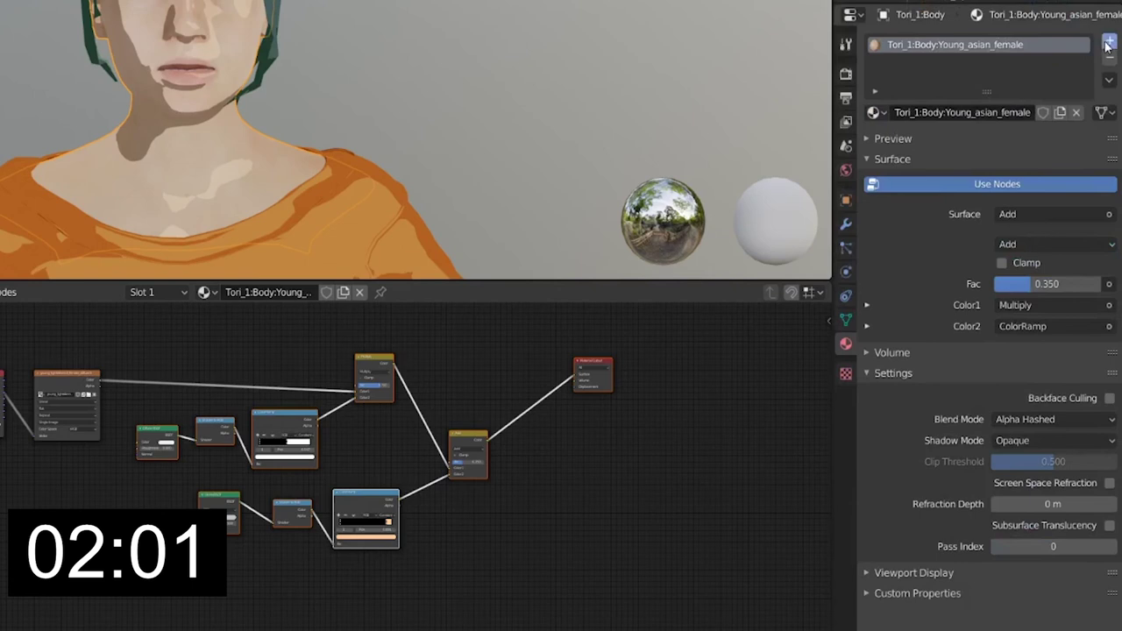
Step: Add a second material slot on the body with a new black Black Outline material
click(1108, 43)
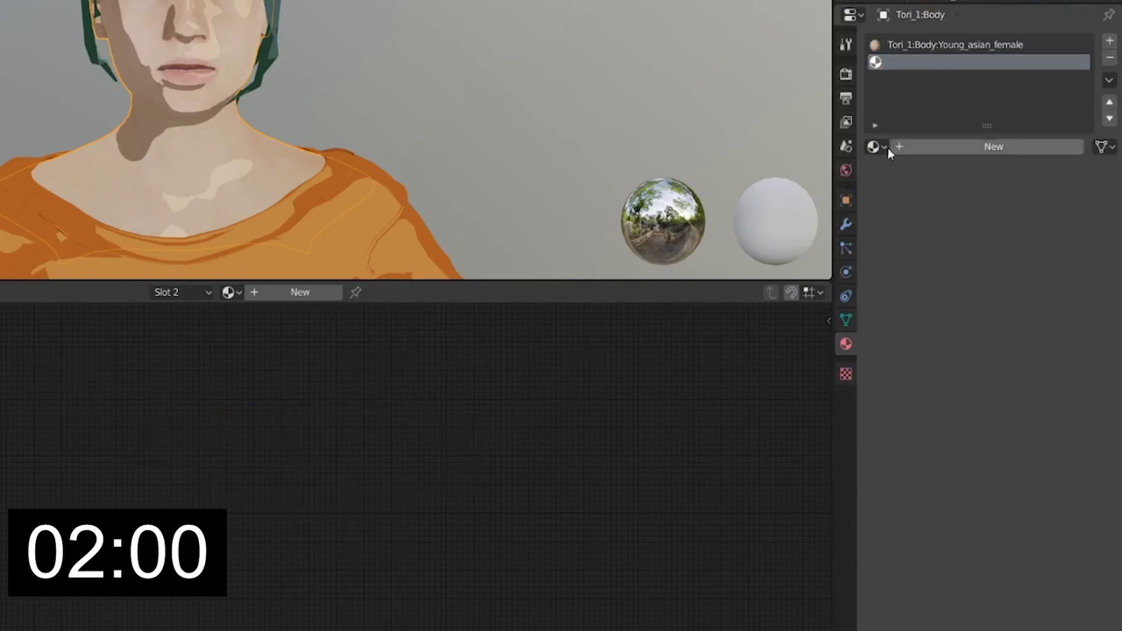
click(913, 148)
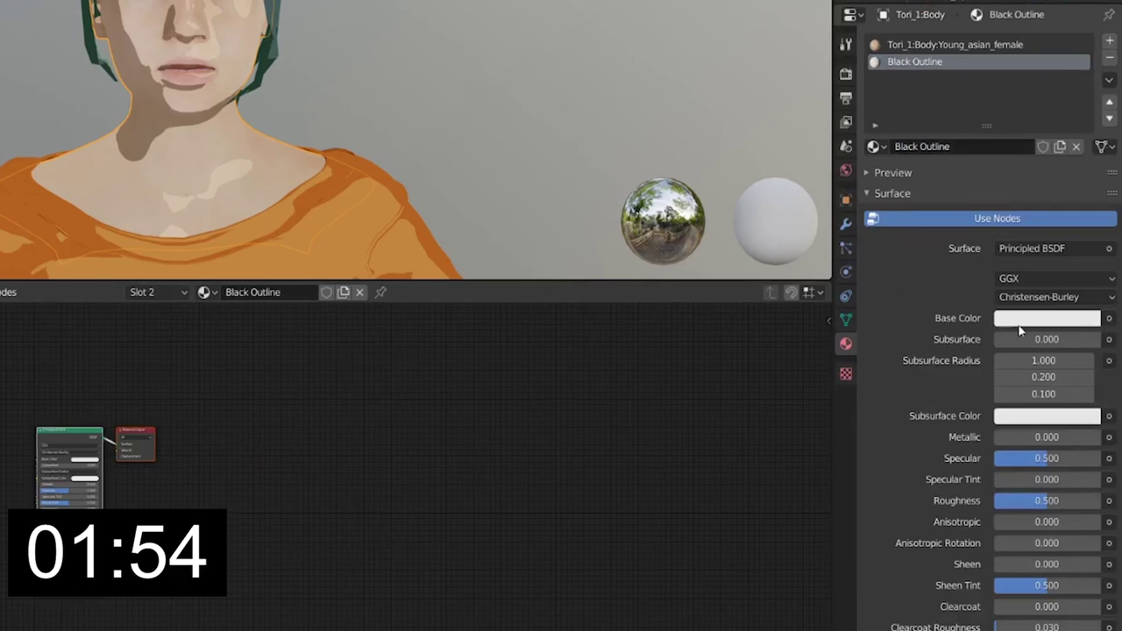
scroll(234, 480, up, 4)
mouse_move(105, 316)
middle_down()
mouse_move(433, 467)
mouse_move(409, 433)
middle_up()
click(337, 400)
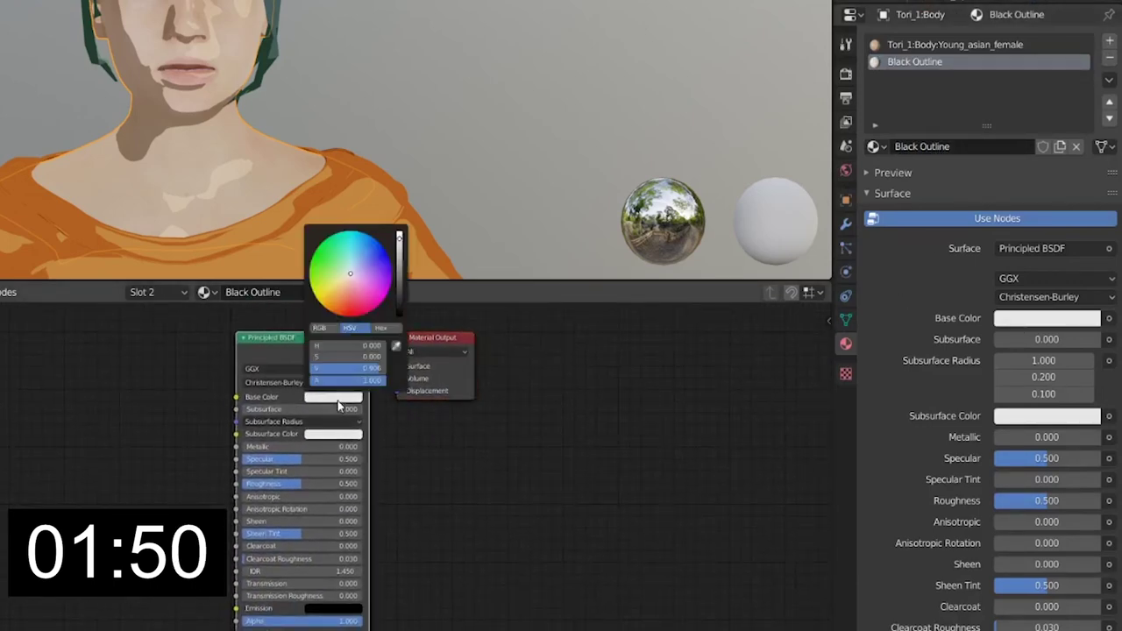
drag(403, 282, 401, 317)
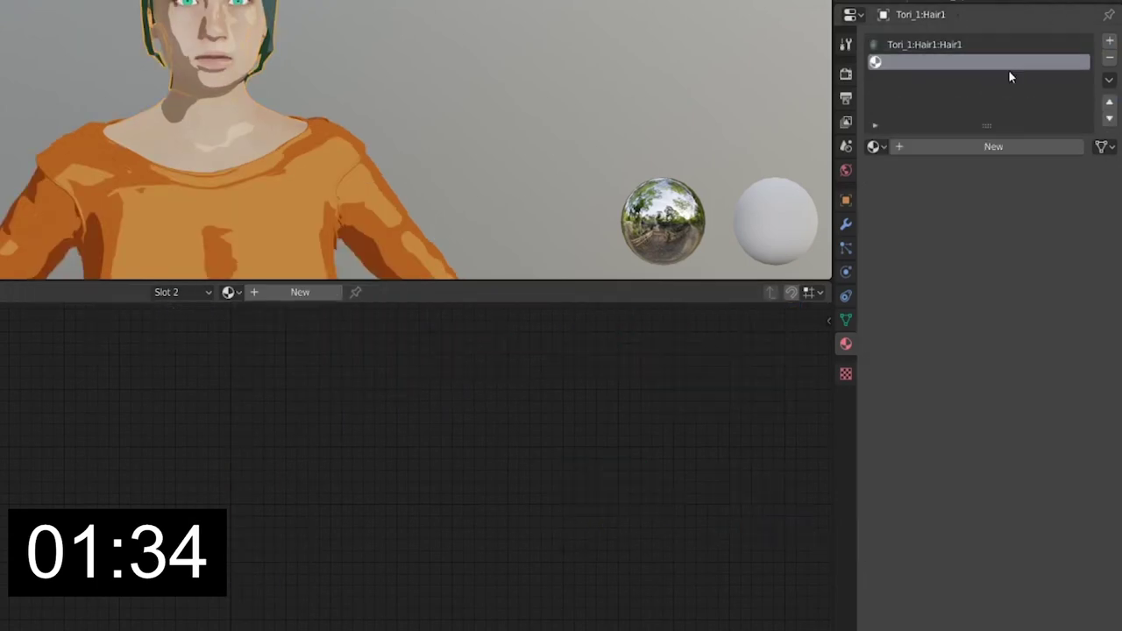
Step: Assign Black Outline to new second material slots on the hair and eyebrows
click(876, 146)
click(911, 174)
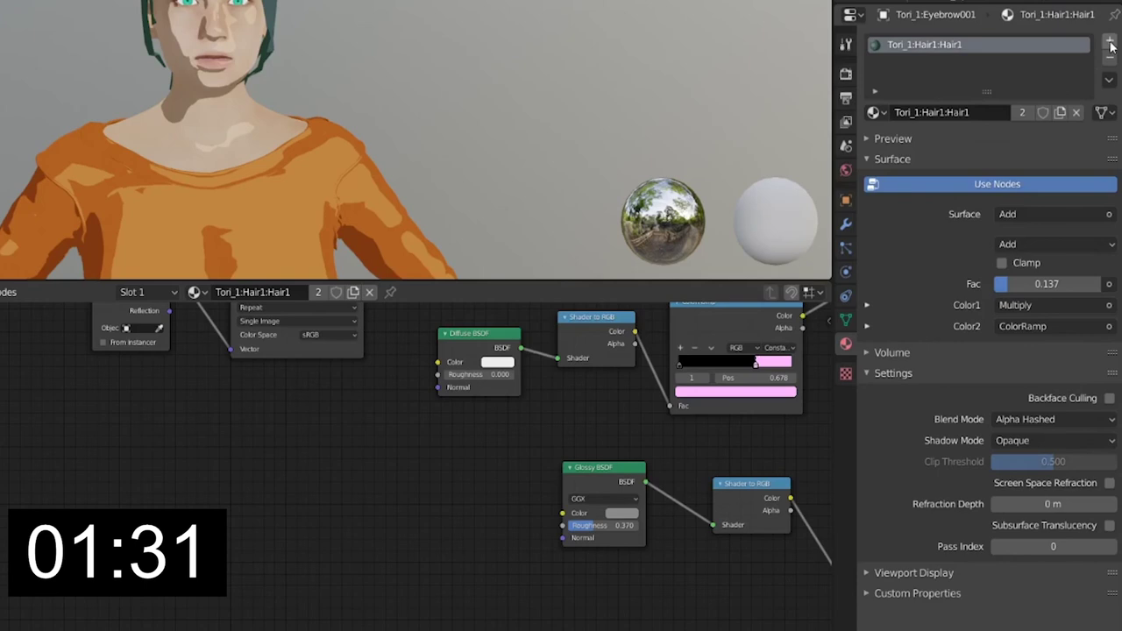
click(1109, 44)
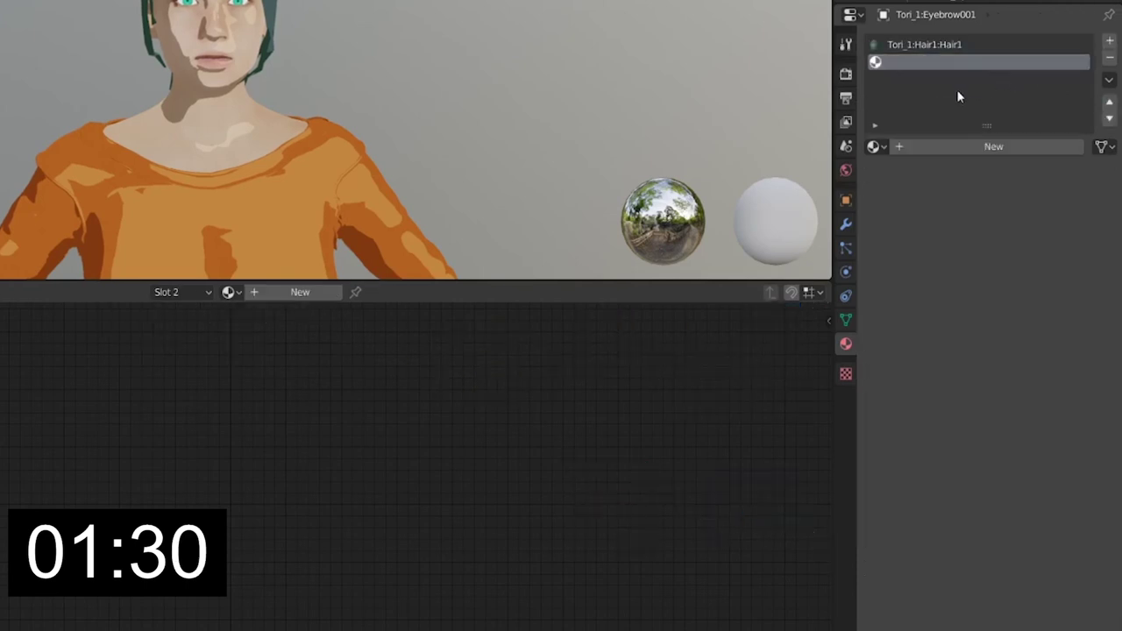
click(885, 150)
click(927, 170)
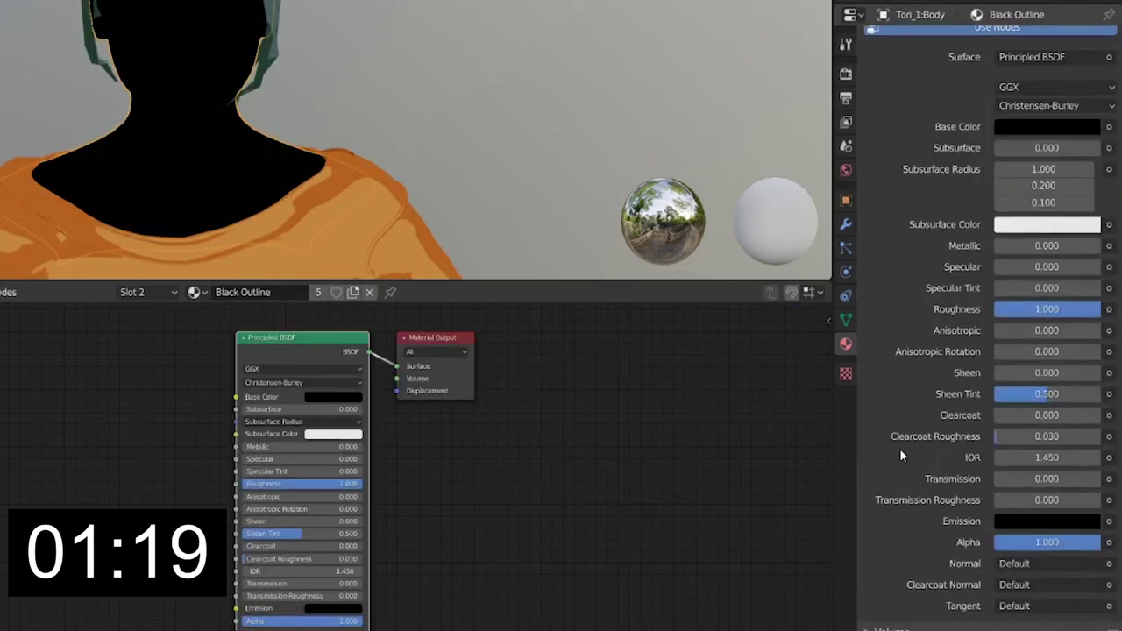
Step: Turn on Backface Culling for the Black Outline material
scroll(900, 455, down, 5)
click(1110, 460)
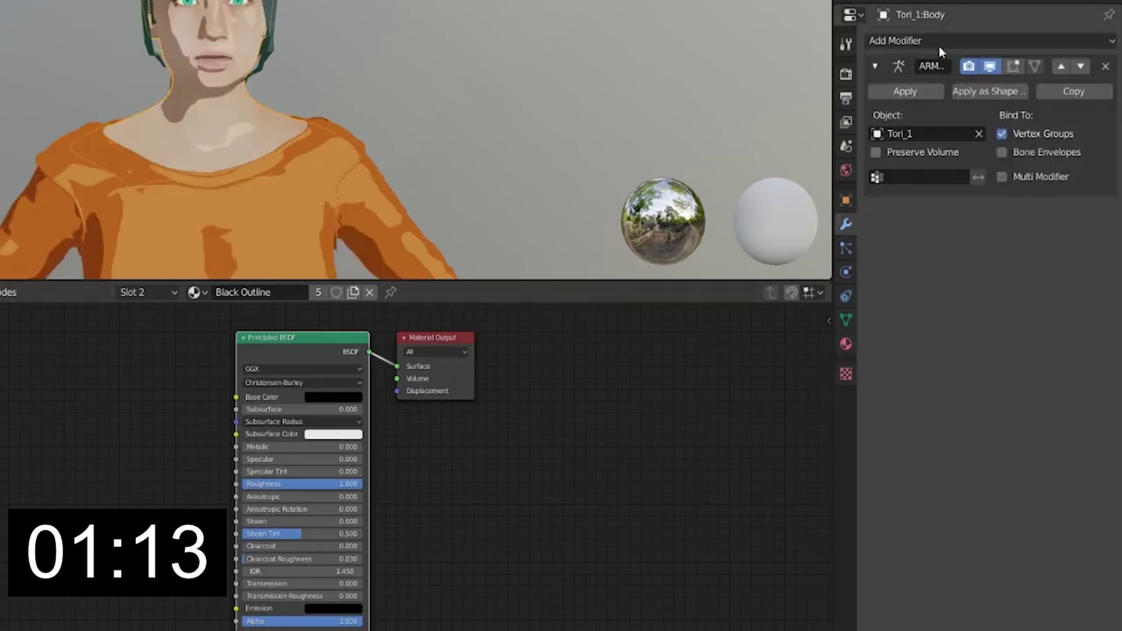
click(939, 40)
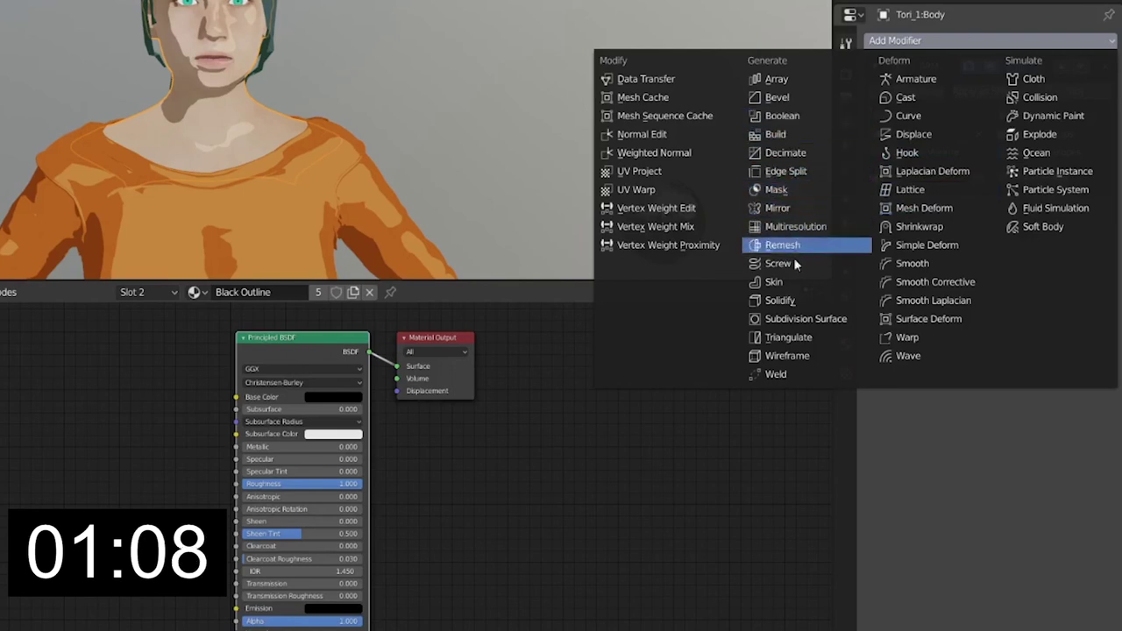
Step: Add a Solidify modifier with flipped normals and about -0.02 m thickness, then inspect the black outline
click(779, 300)
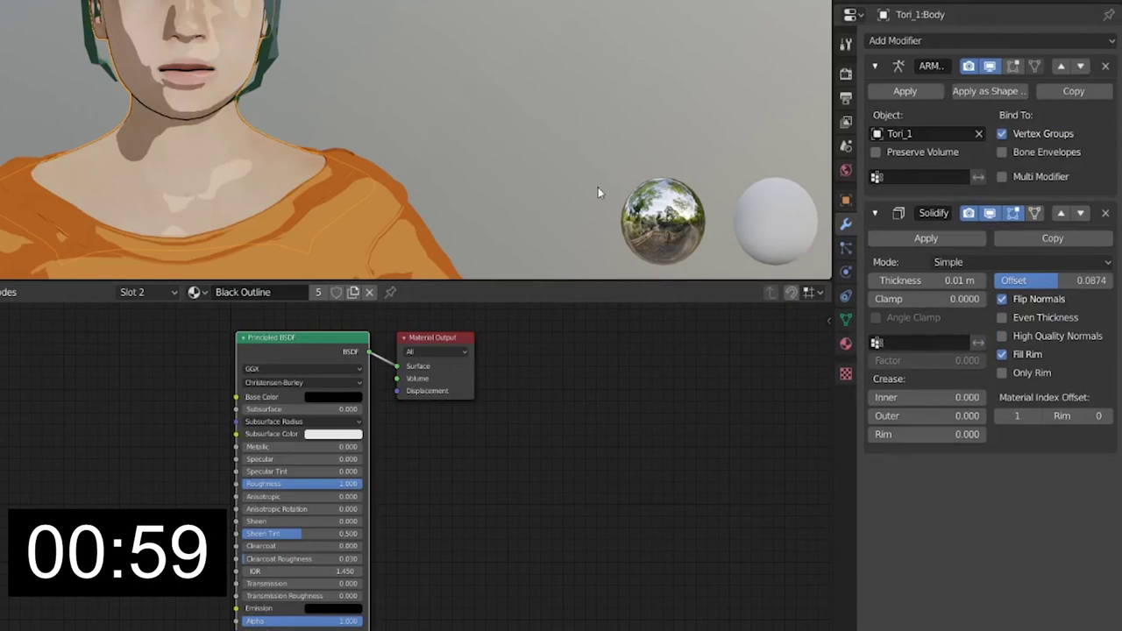
drag(912, 279, 885, 280)
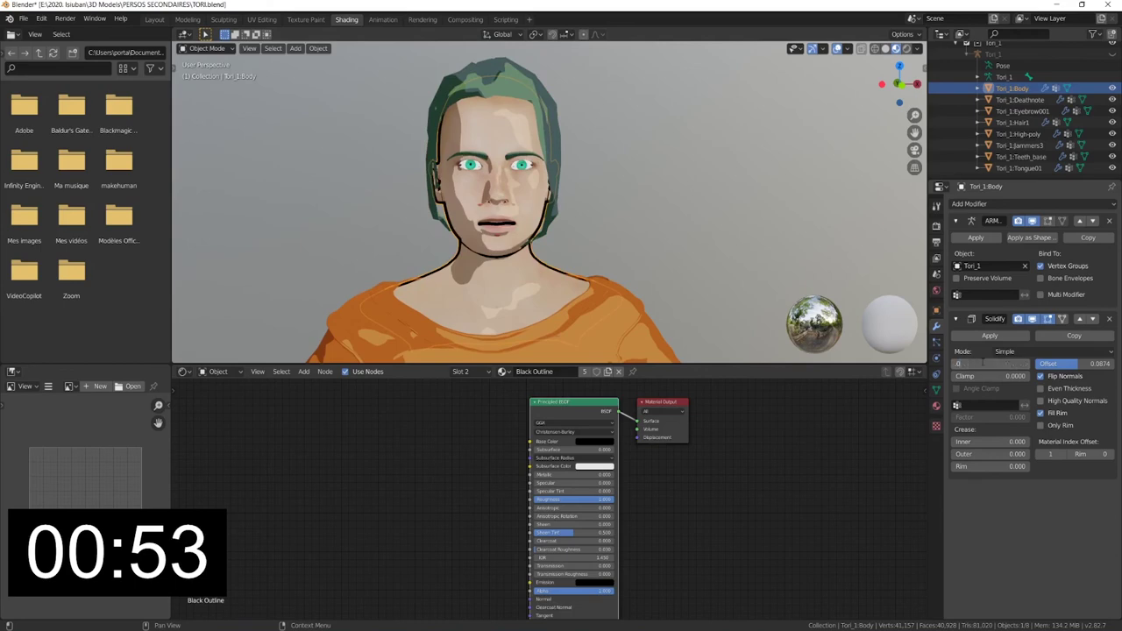
scroll(531, 217, up, 4)
middle_drag(491, 219, 530, 216)
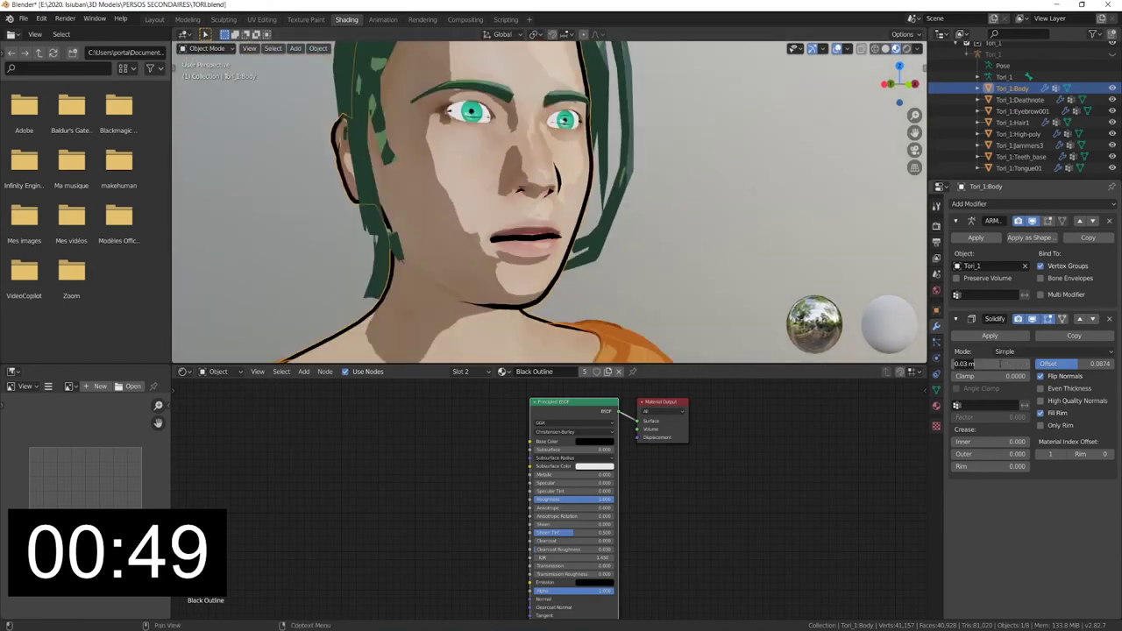
scroll(612, 246, down, 2)
mouse_move(561, 219)
middle_down()
mouse_move(612, 246)
mouse_move(540, 265)
mouse_move(470, 246)
mouse_move(539, 248)
middle_up()
scroll(612, 245, up, 2)
click(612, 246)
scroll(612, 246, down, 2)
scroll(547, 240, up, 2)
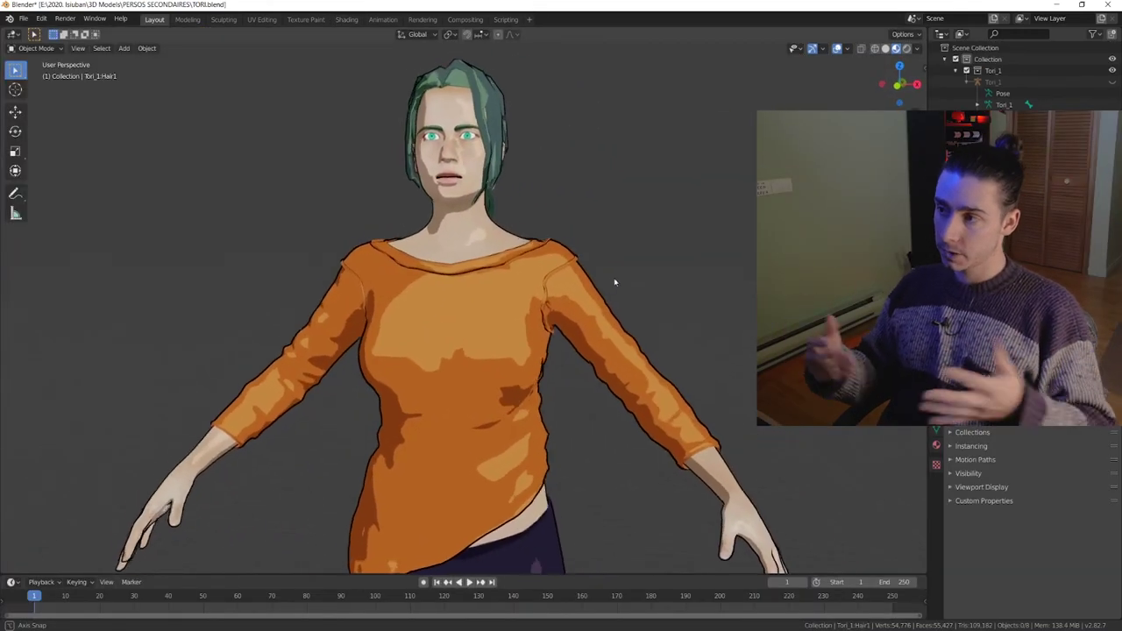
Step: Unhide the armature, select it, and switch it into Pose Mode
scroll(620, 285, up, 4)
shift+middle_drag(620, 270, 620, 345)
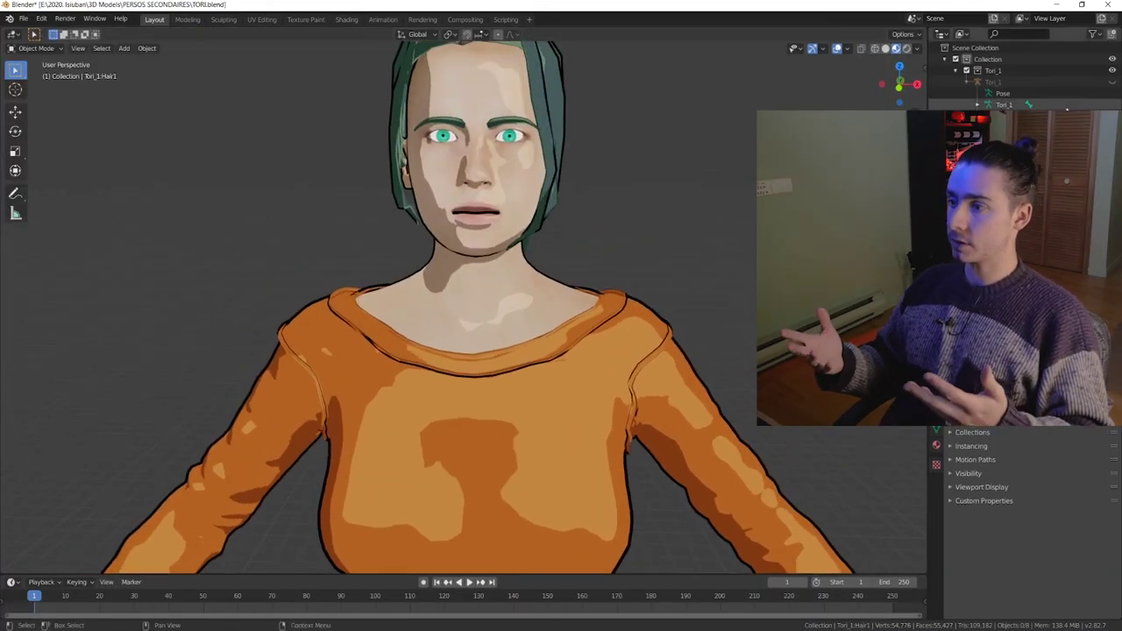
click(1112, 82)
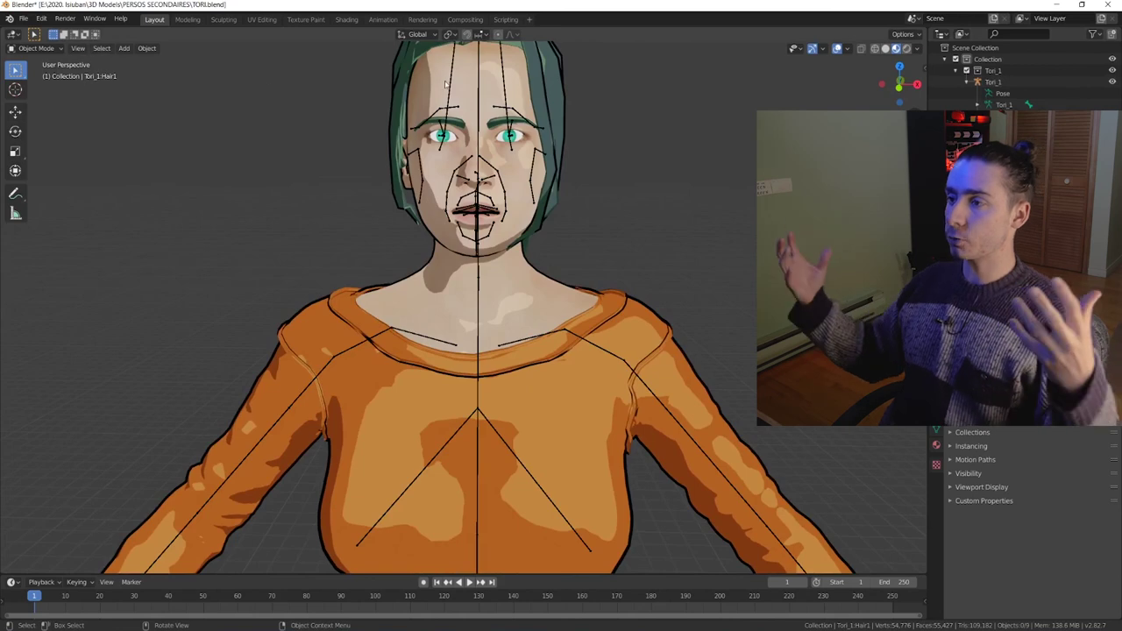
click(476, 88)
click(35, 47)
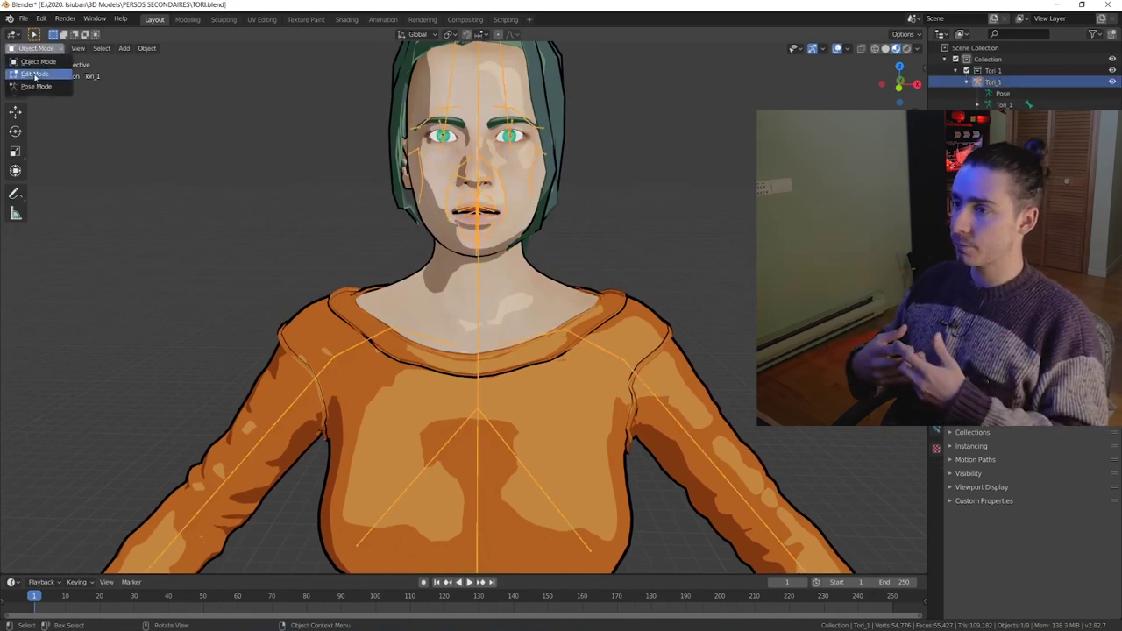
click(35, 89)
Step: Rotate the jaw bone around the X axis so the character's mouth opens
scroll(478, 306, up, 3)
middle_drag(478, 307, 276, 208)
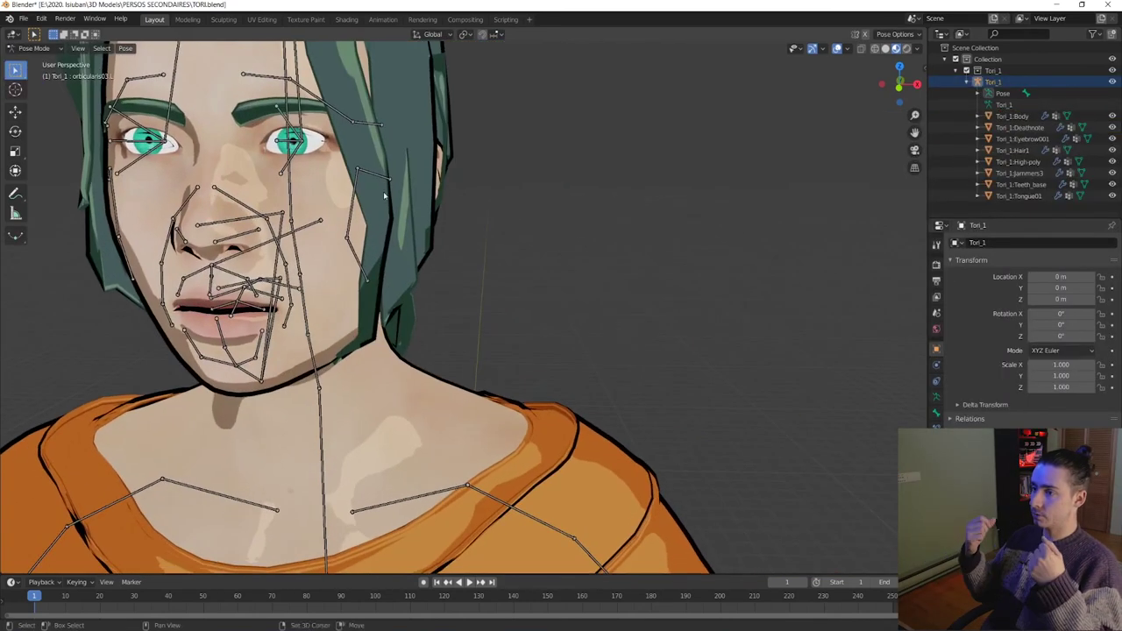
click(273, 324)
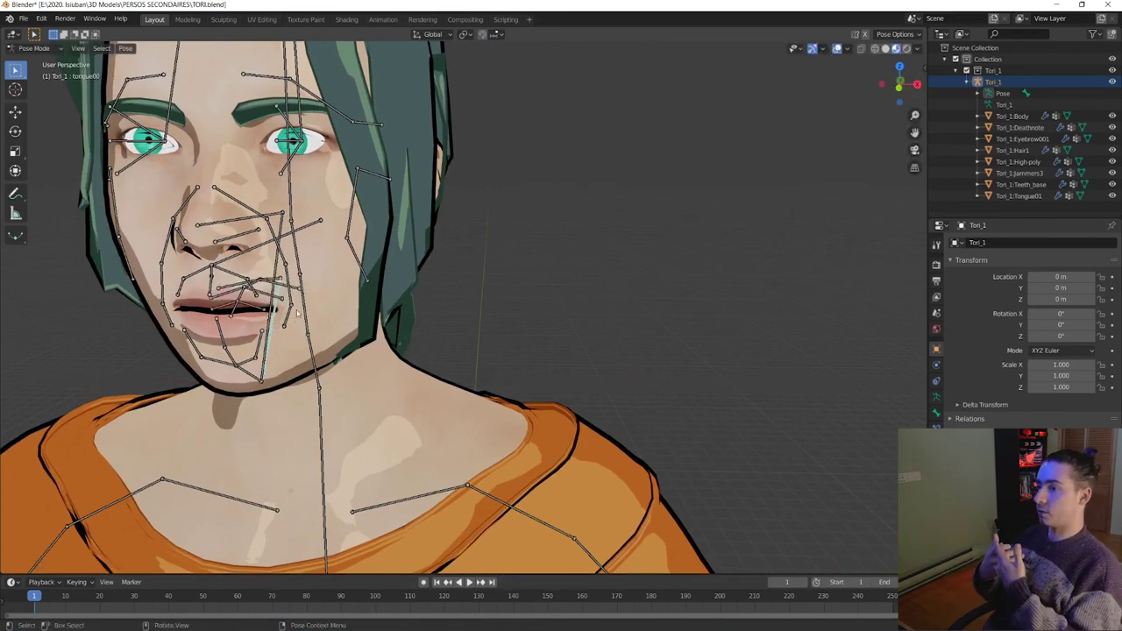
click(277, 279)
key(r)
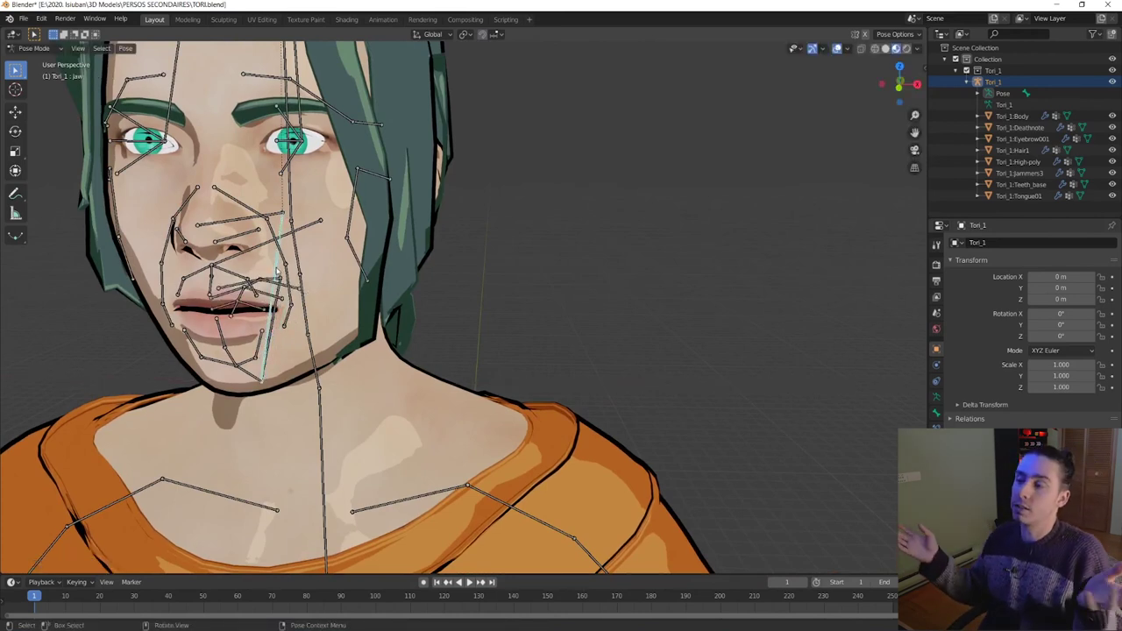
key(x)
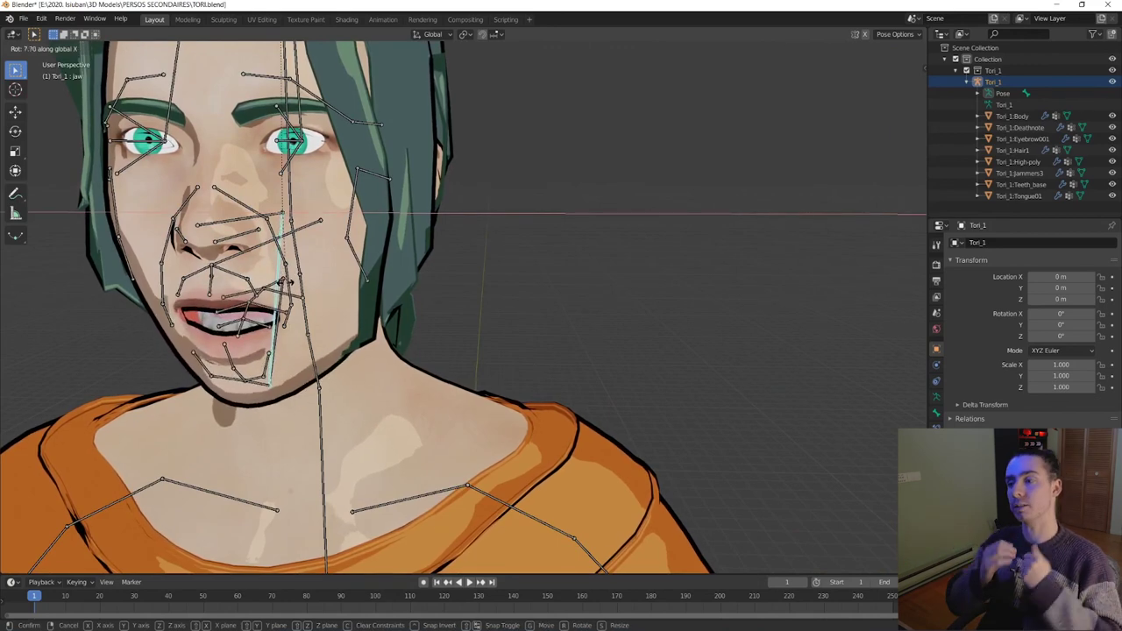
click(318, 288)
scroll(318, 287, down, 6)
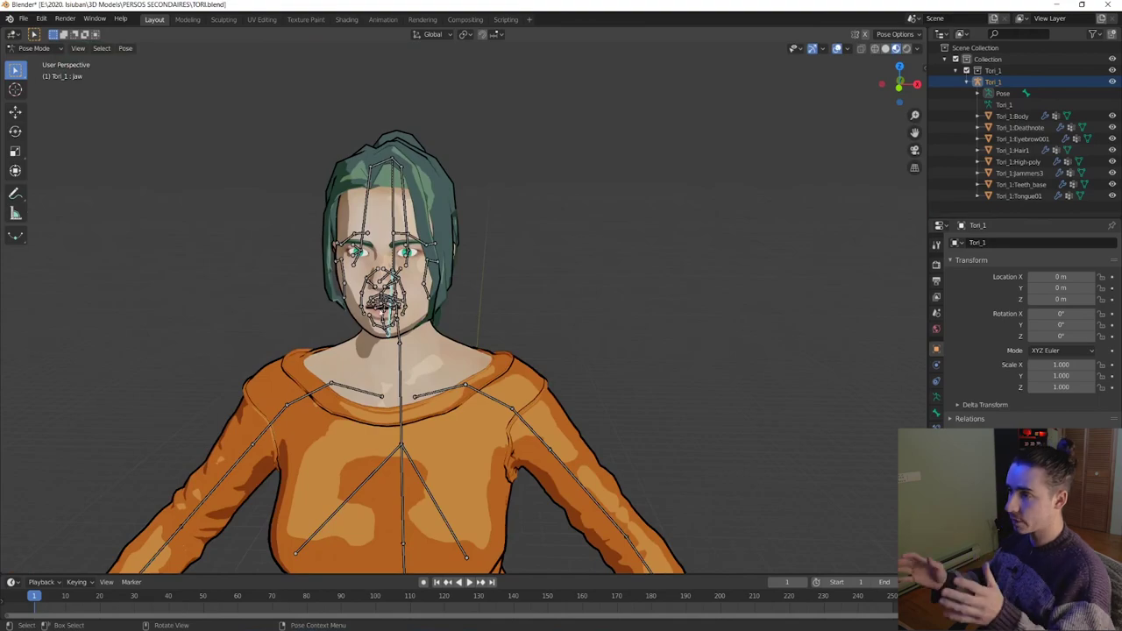